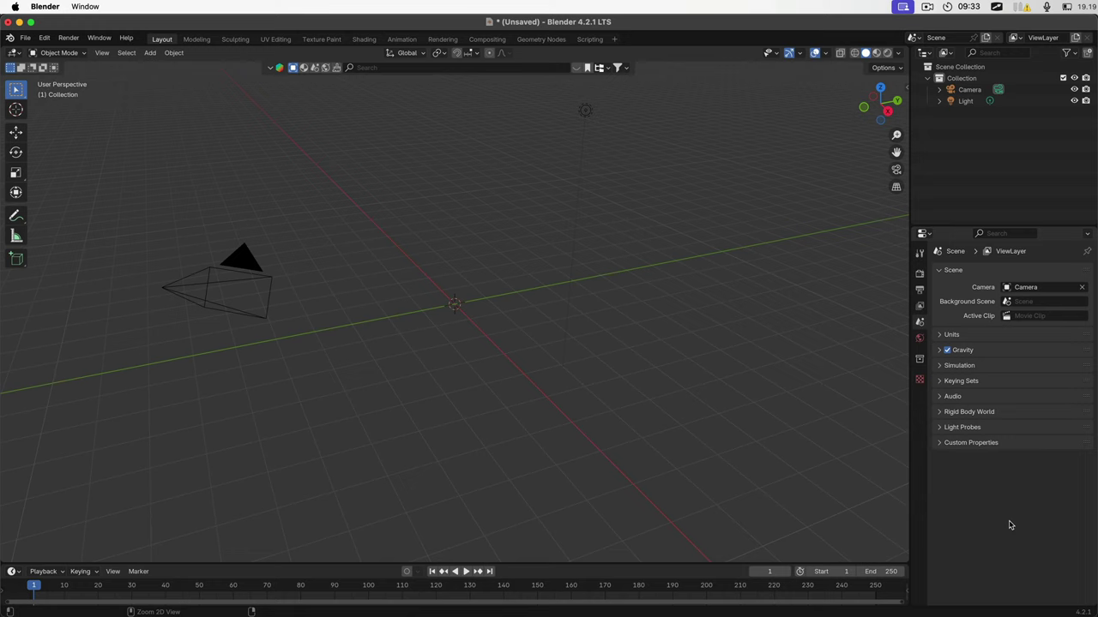
# Step: Switch to Safari and browse the planet textures offered on the Solar System Scope textures page
pyautogui.press('super+Tab')
pyautogui.press('super+Tab')
pyautogui.press('super+Tab')
pyautogui.press('super+Tab')
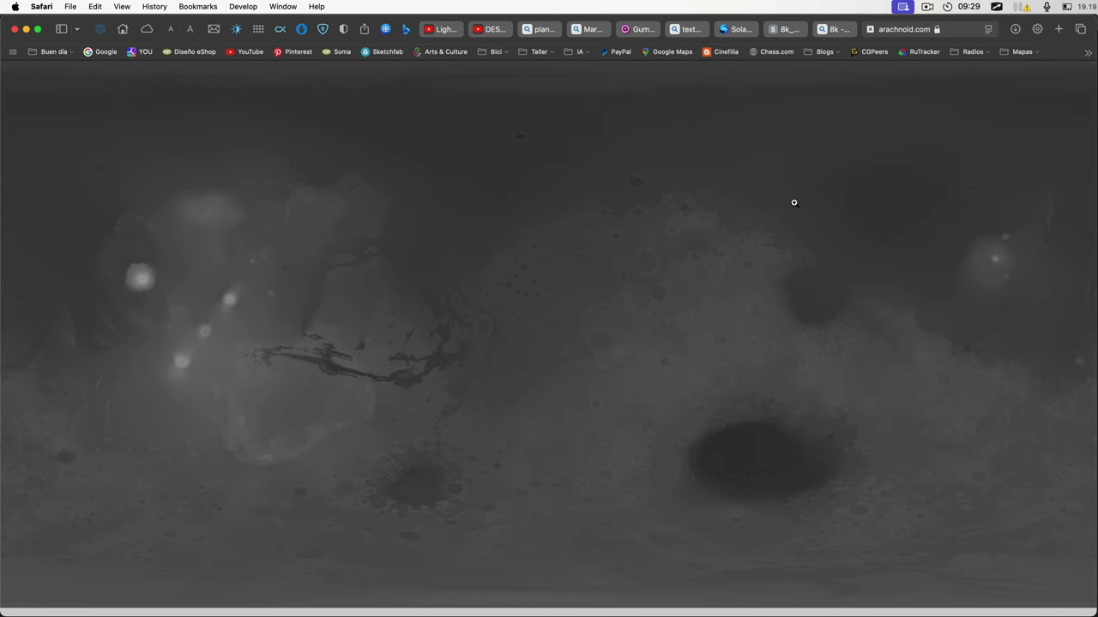
pyautogui.press('super+7')
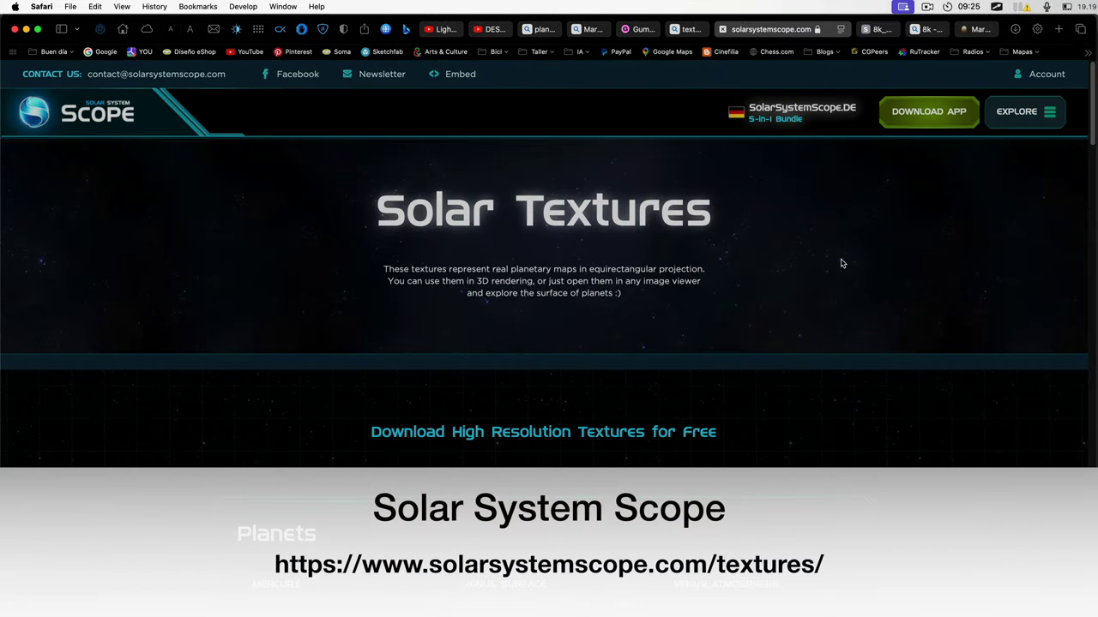
pyautogui.scroll(-8, 839, 260)
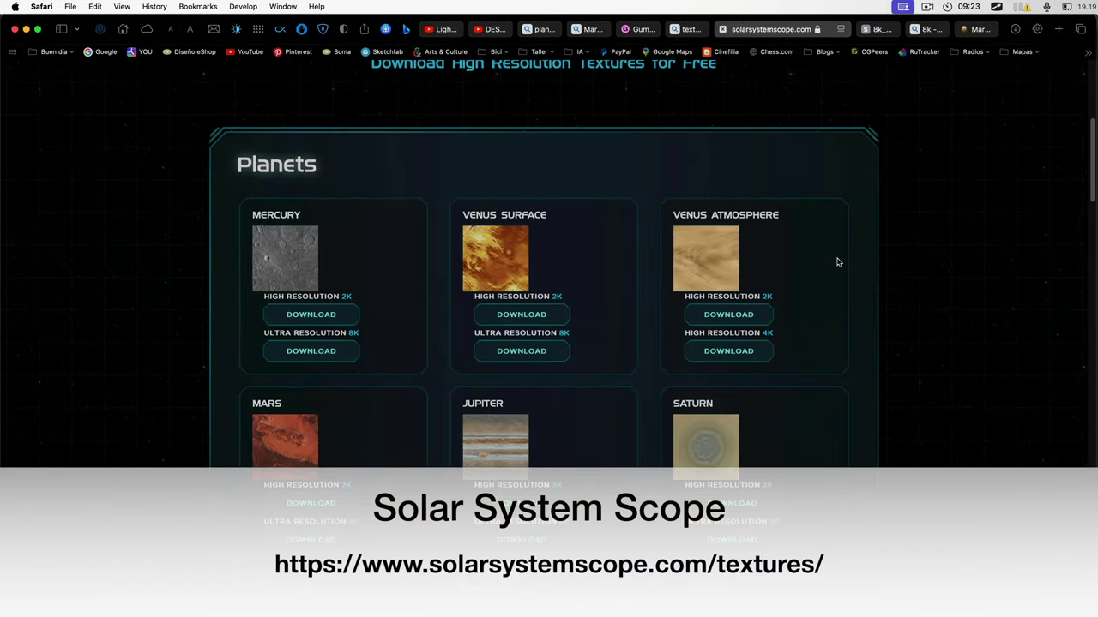
pyautogui.scroll(-5, 838, 262)
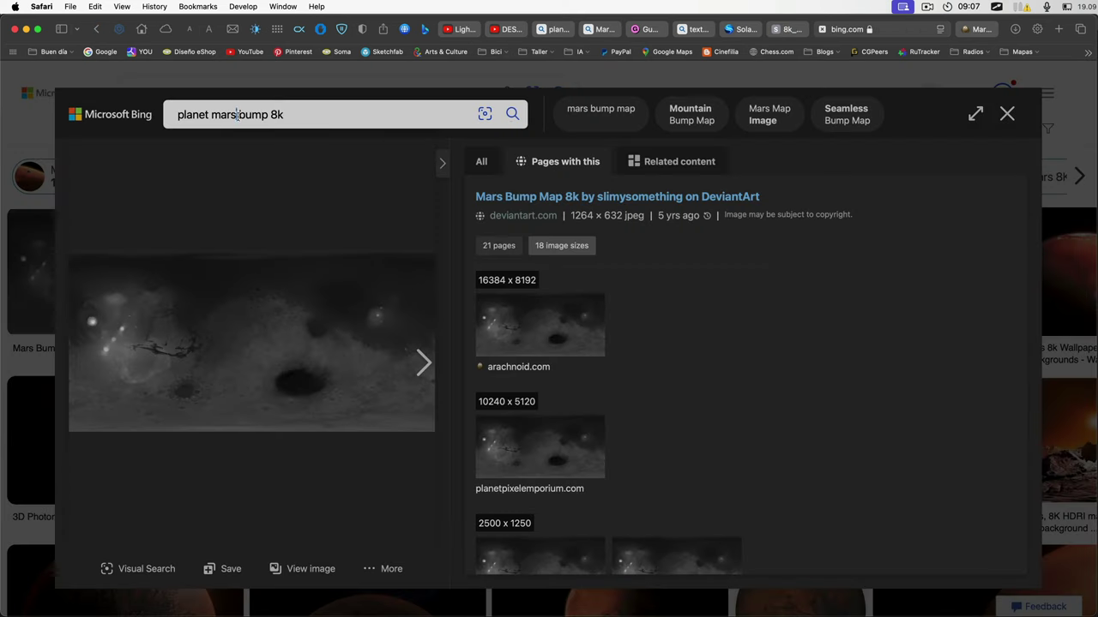
# Step: Review the "planet mars bump 8k" image search and open the 16384 x 8192 Mars bump map from arachnoid.com
pyautogui.moveTo(237, 114); pyautogui.dragTo(269, 115)
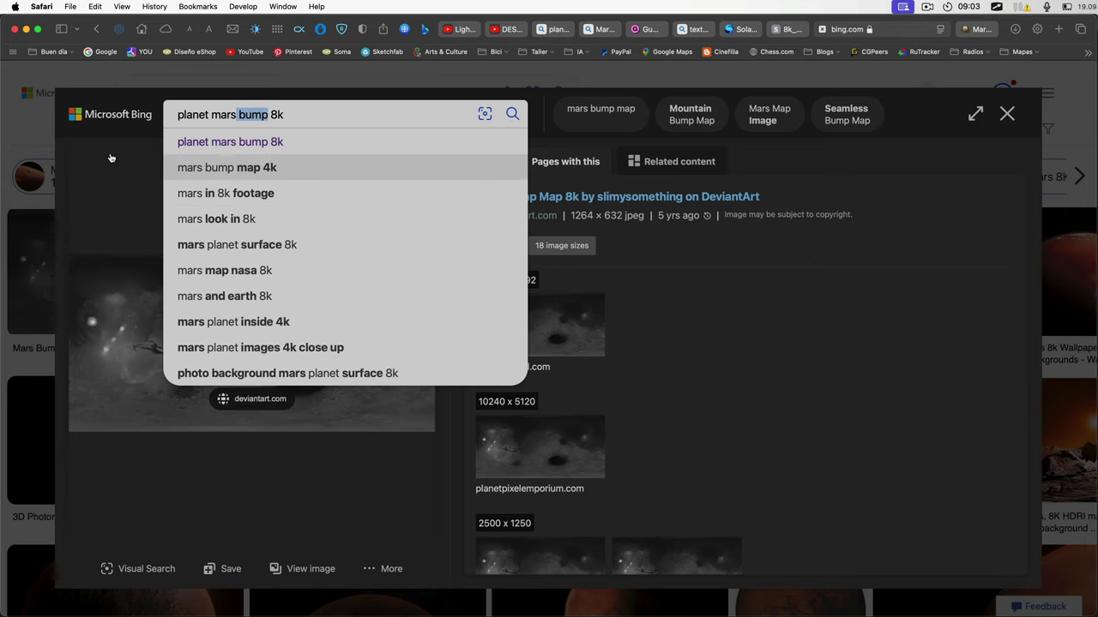
pyautogui.click(764, 249)
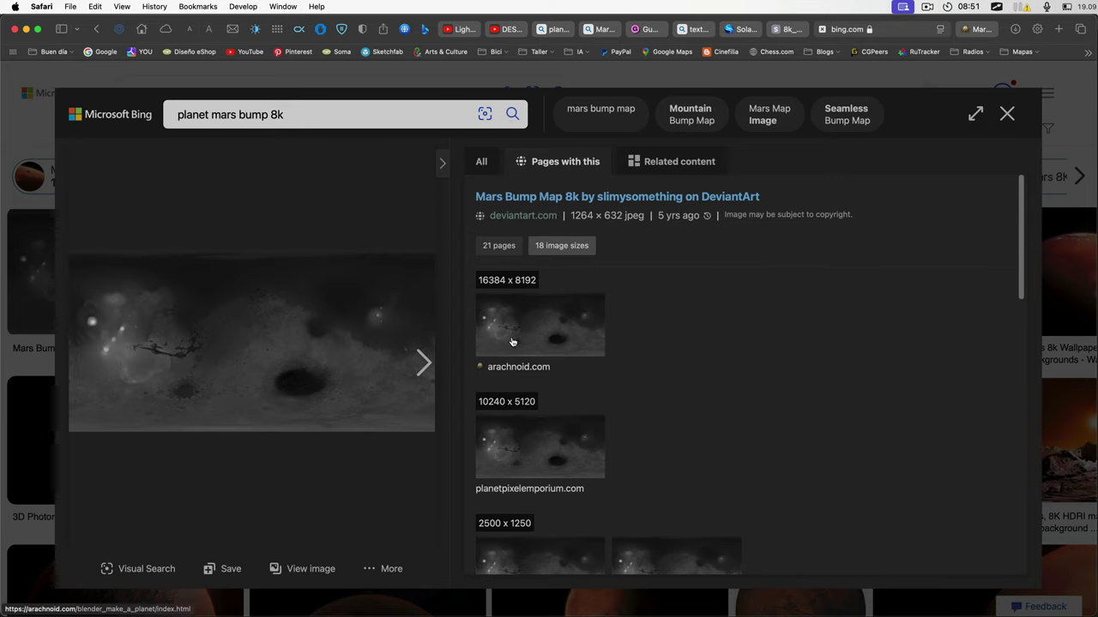
pyautogui.click(512, 342)
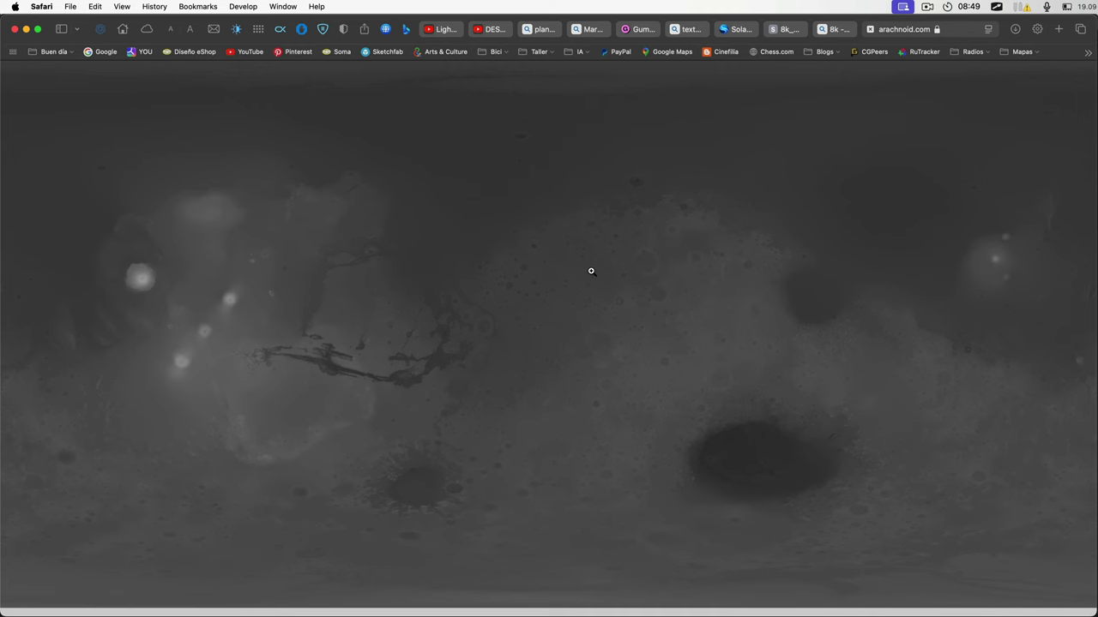
# Step: Switch to Finder and open the 8k_mars.jpg texture from the Planetas folder in Photoshop
pyautogui.press('super+Tab')
pyautogui.press('super+Tab')
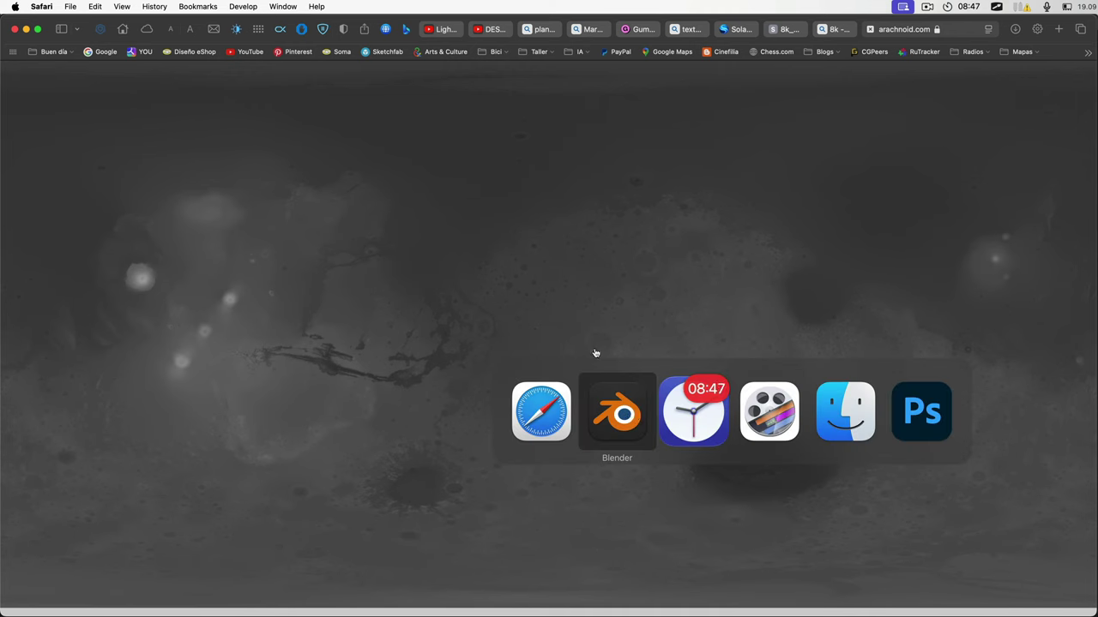
pyautogui.click(849, 421)
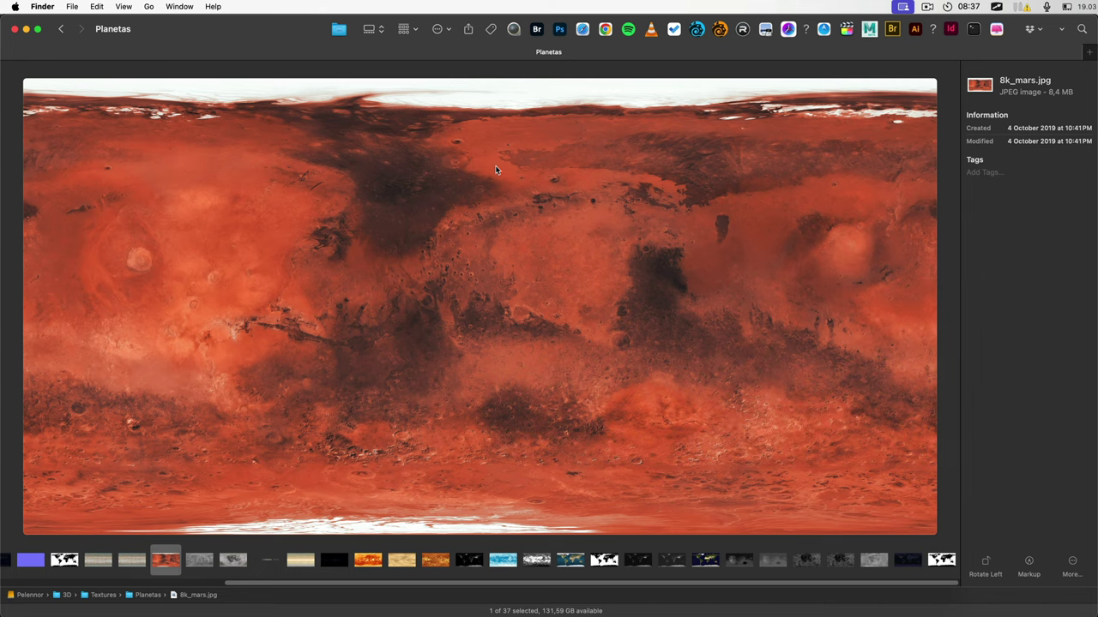
pyautogui.click(560, 30)
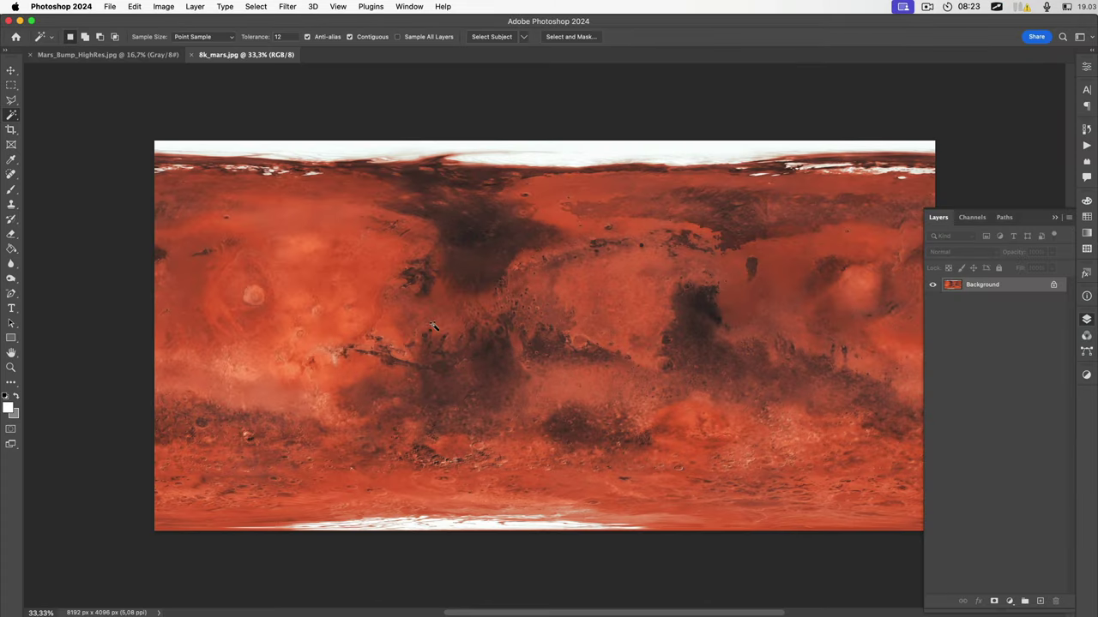
# Step: Return to Finder and open the Mars_MGS_MOLA_DEM_mosaic_global_16384x8192.jpg map in Photoshop, with the Layers panel collapsed
pyautogui.press('super+Tab')
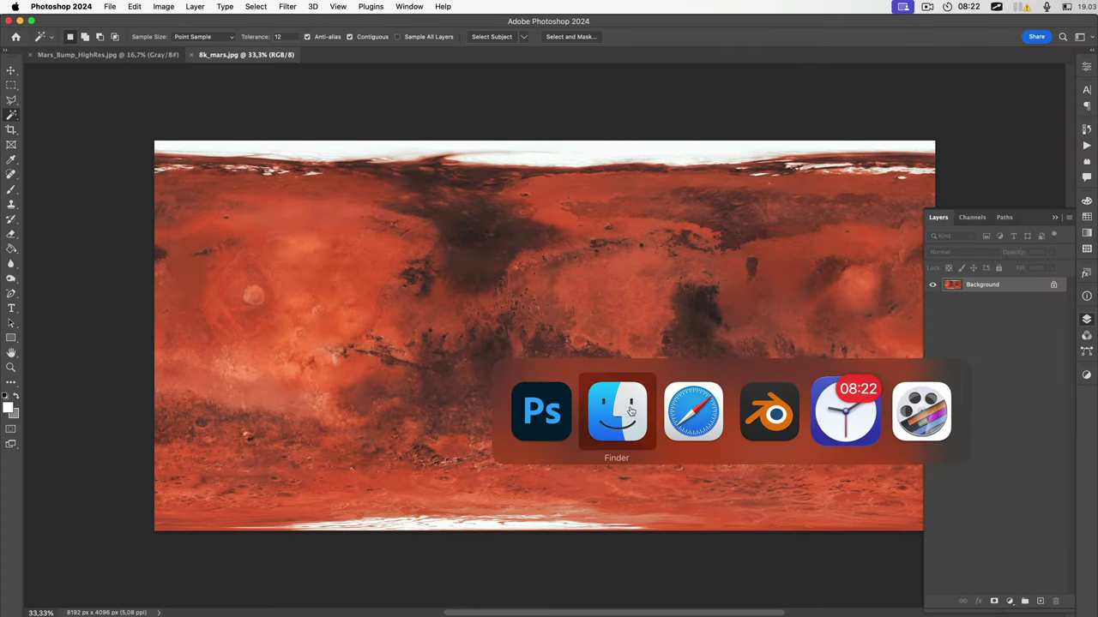
pyautogui.click(632, 412)
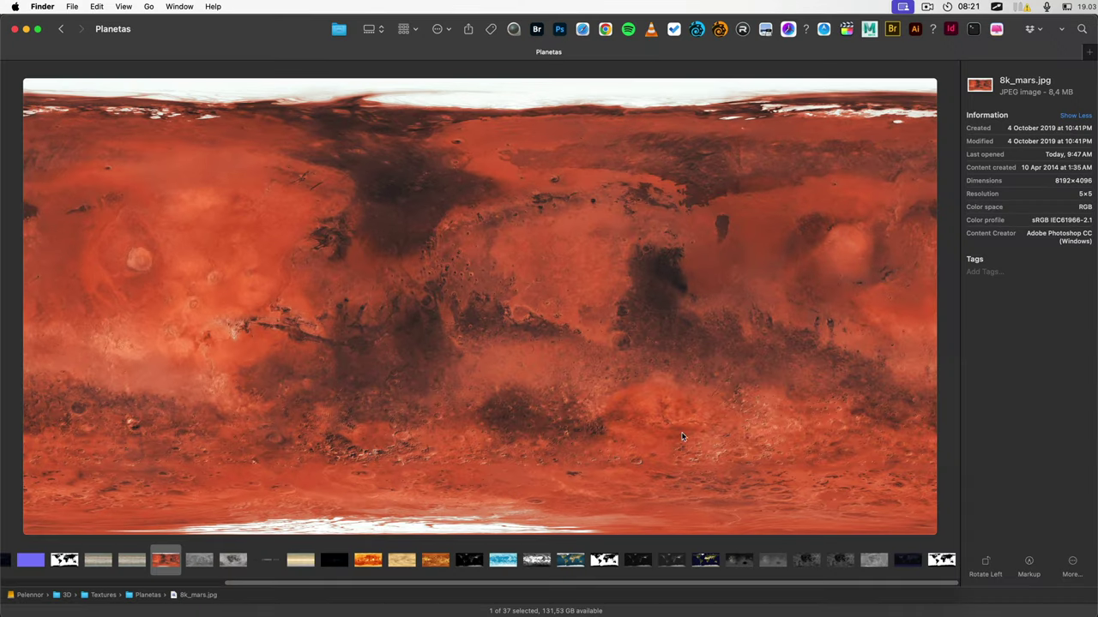
pyautogui.click(772, 560)
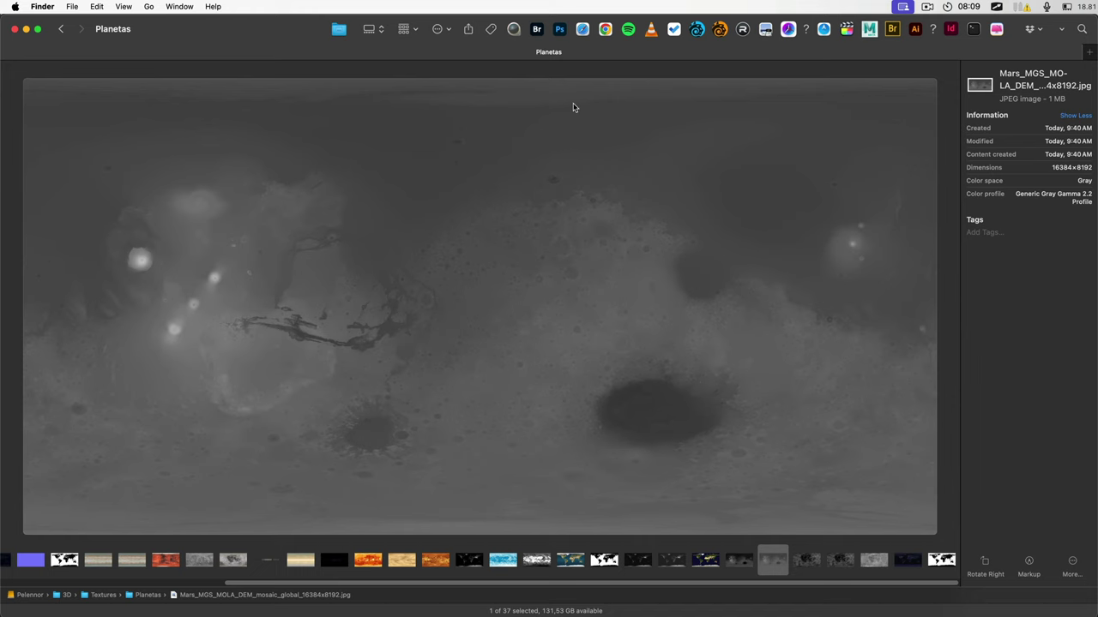
pyautogui.moveTo(568, 70); pyautogui.dragTo(561, 31)
pyautogui.moveTo(562, 31); pyautogui.dragTo(559, 29)
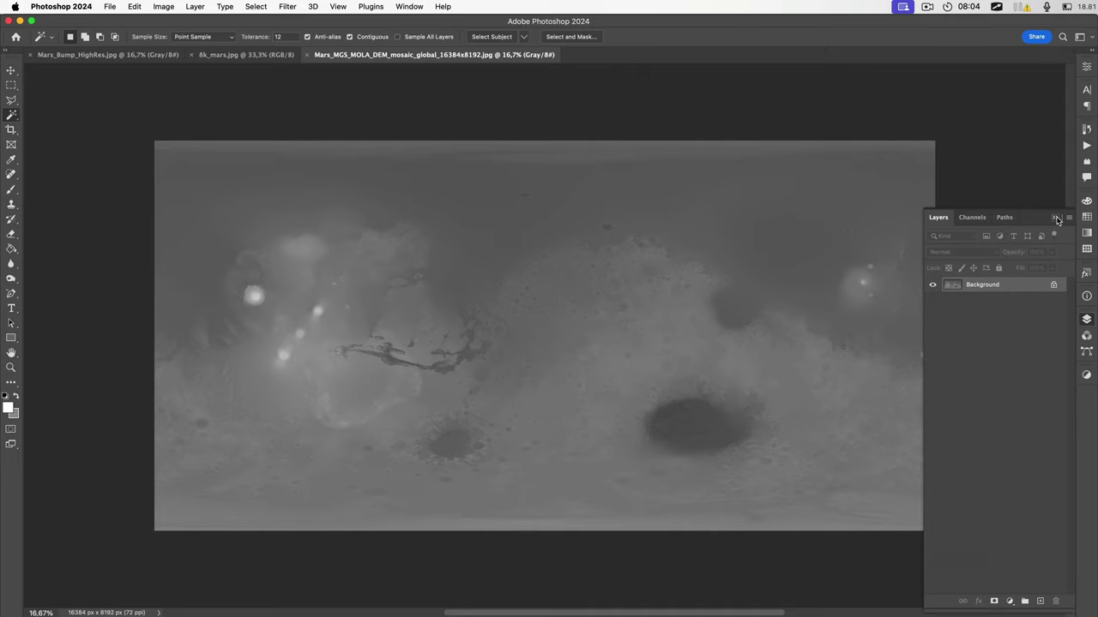
pyautogui.click(1056, 218)
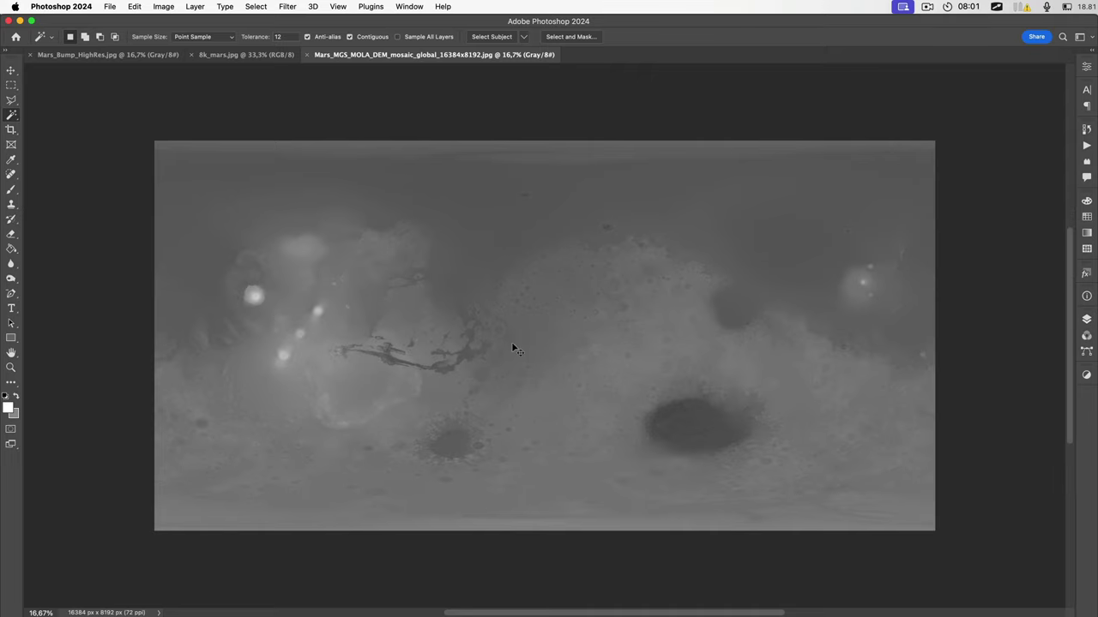
pyautogui.scroll(2, 514, 349)
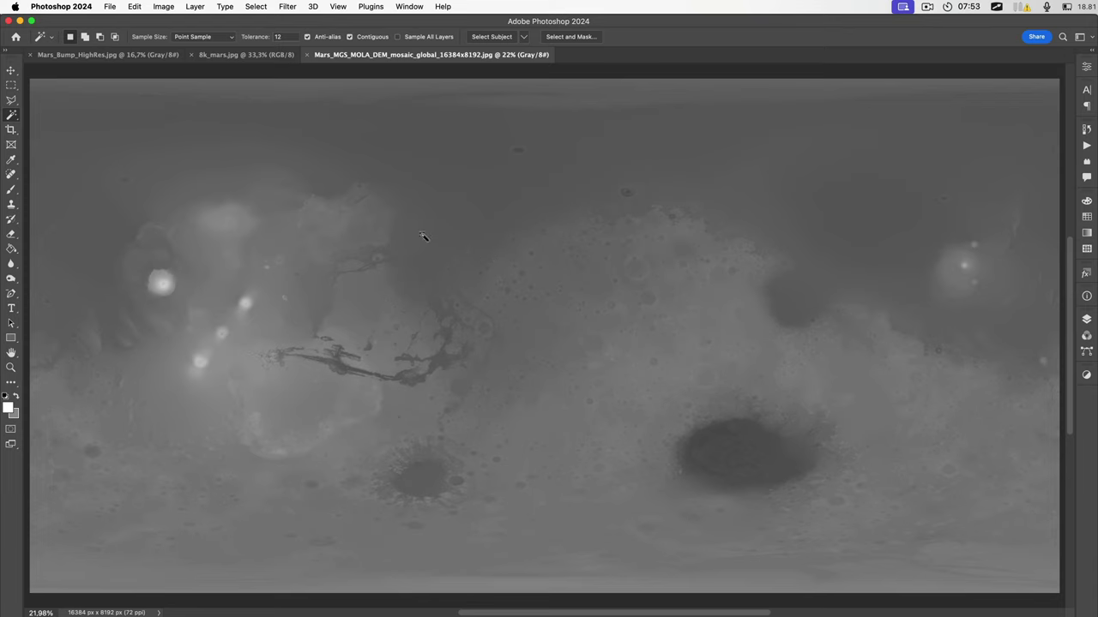
pyautogui.press('super+l')
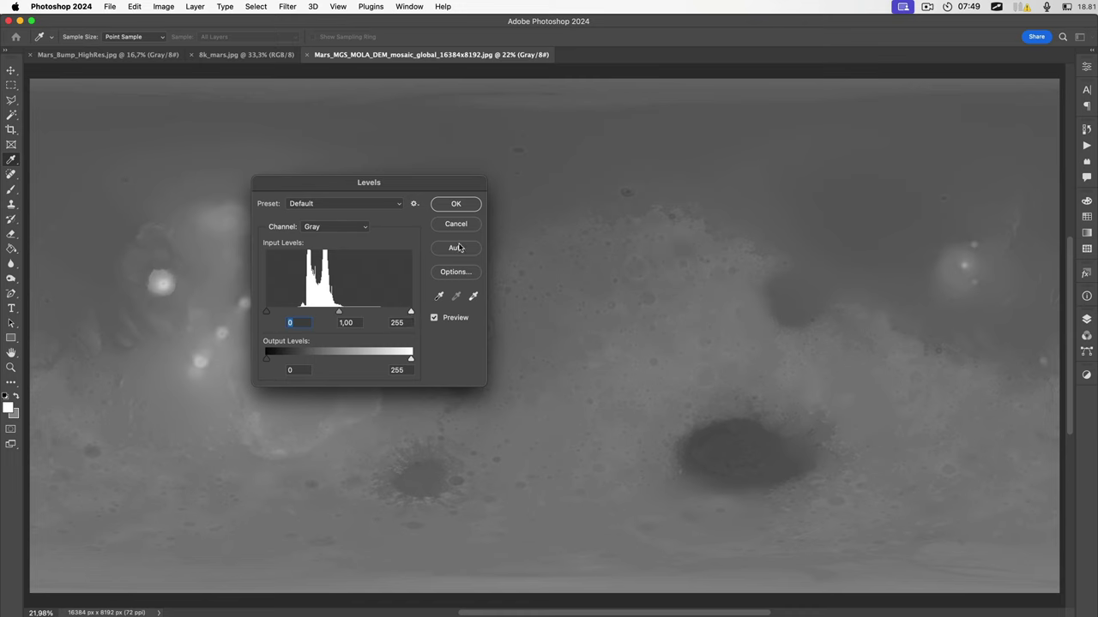
pyautogui.click(455, 225)
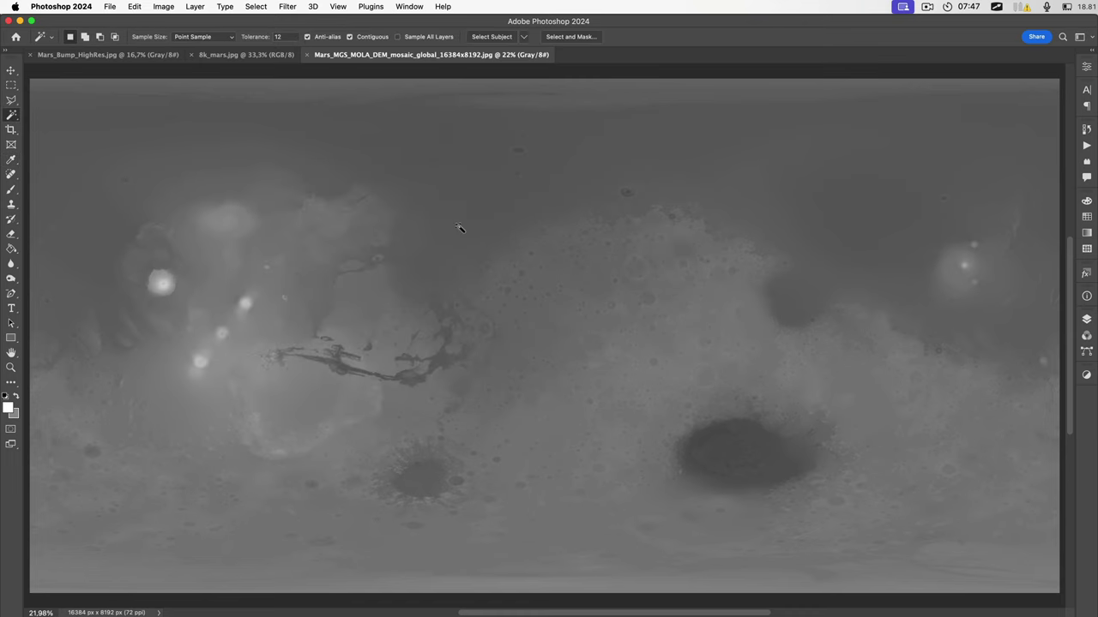
pyautogui.press('super+m')
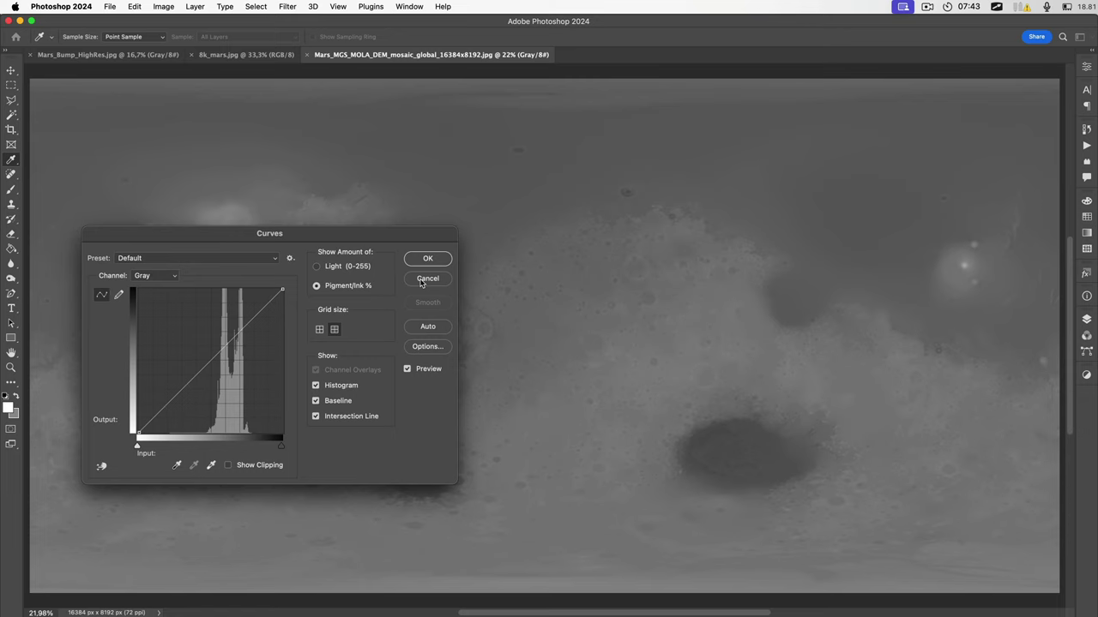
pyautogui.click(424, 279)
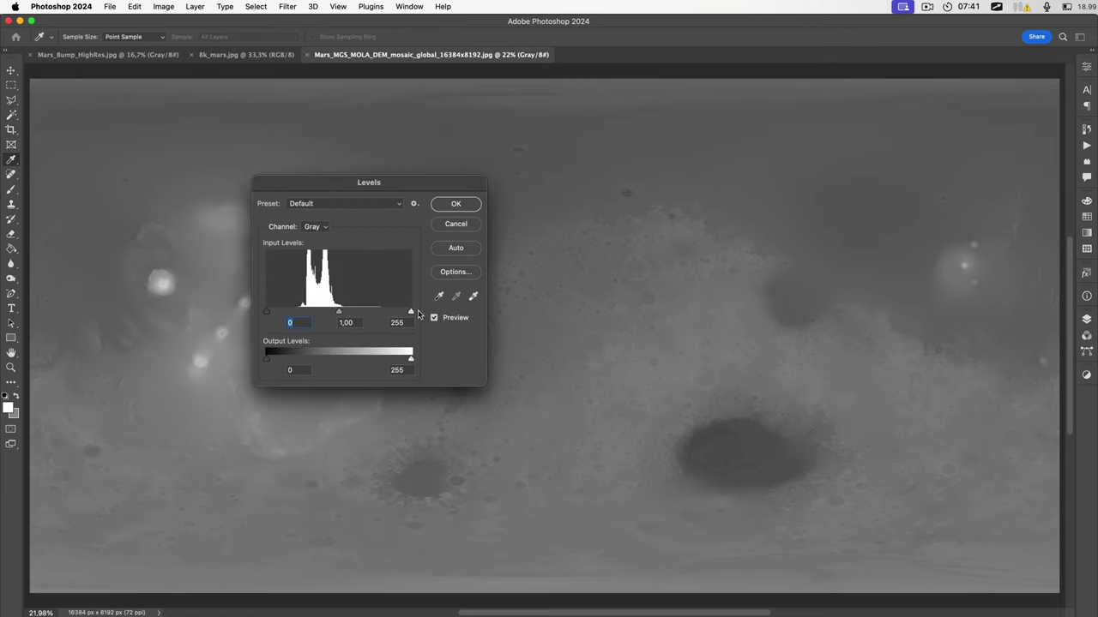
# Step: Try a Levels adjustment on the grayscale Mars map with input black at 55 and input white at 201
pyautogui.moveTo(411, 312); pyautogui.dragTo(393, 313)
pyautogui.moveTo(393, 312); pyautogui.dragTo(380, 313)
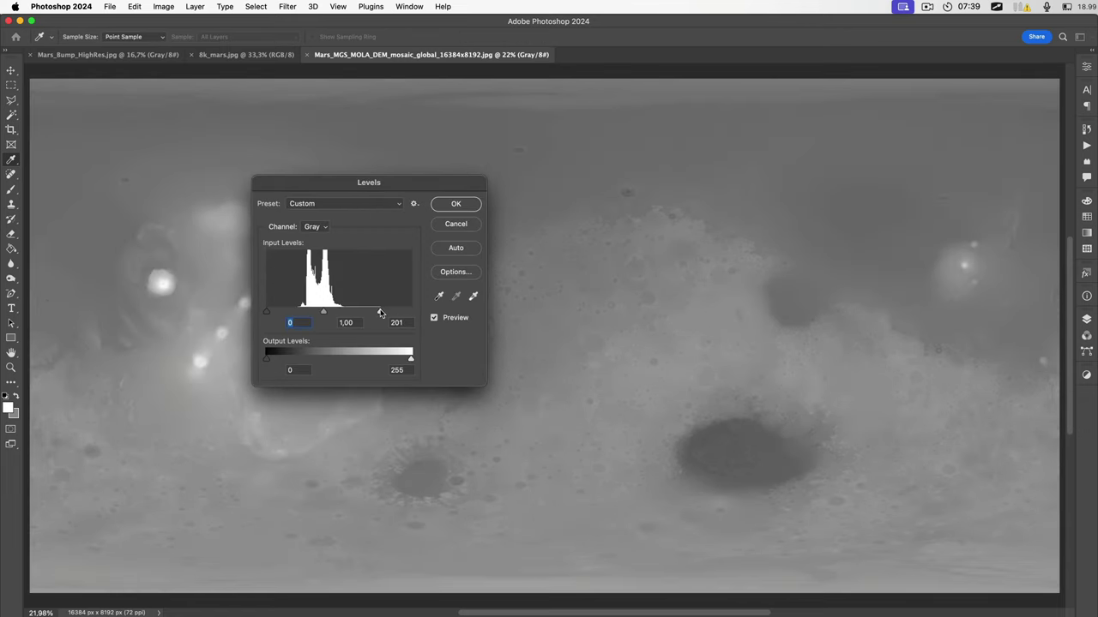
pyautogui.moveTo(268, 313); pyautogui.dragTo(299, 314)
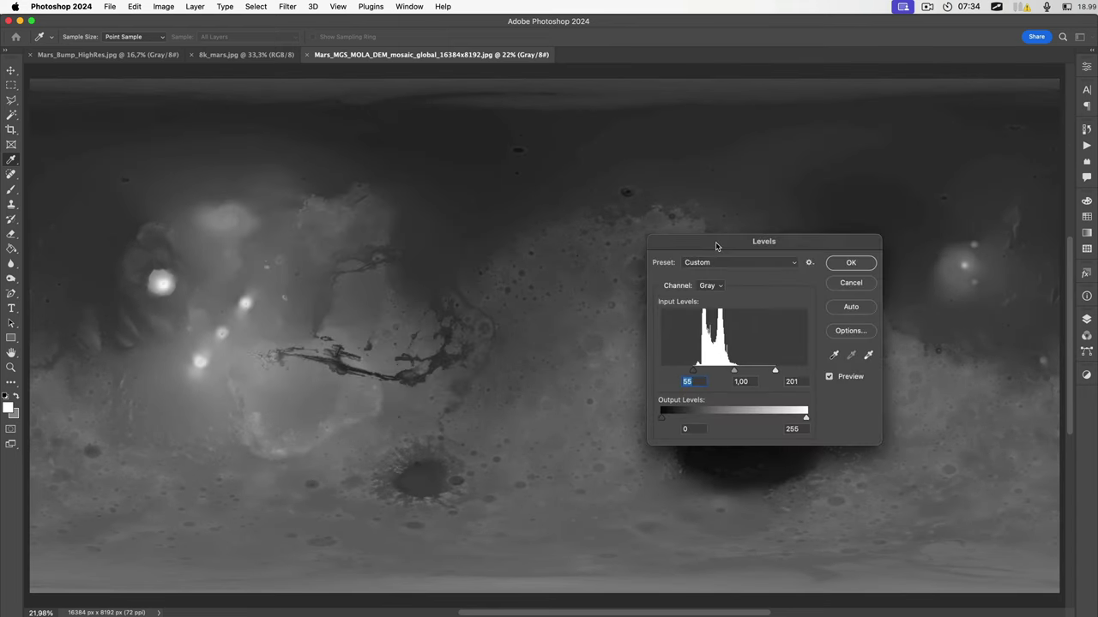
pyautogui.moveTo(730, 177); pyautogui.dragTo(475, 159)
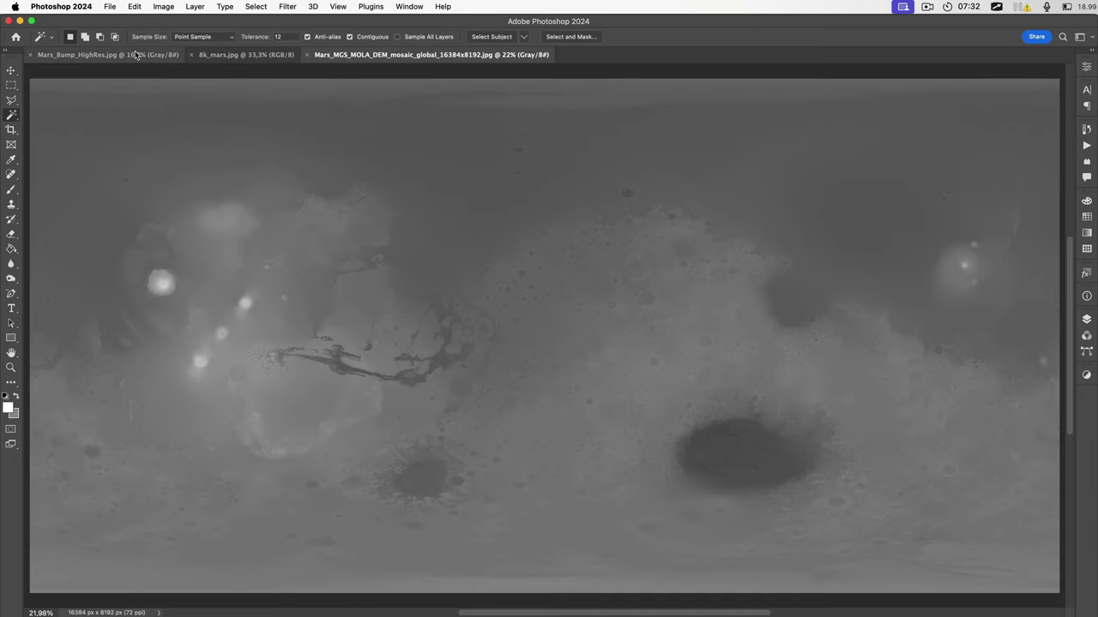
# Step: Compare the Mars_Bump_HighRes.jpg bump map with the 8k_mars.jpg colour texture in the Planetas folder
pyautogui.click(103, 54)
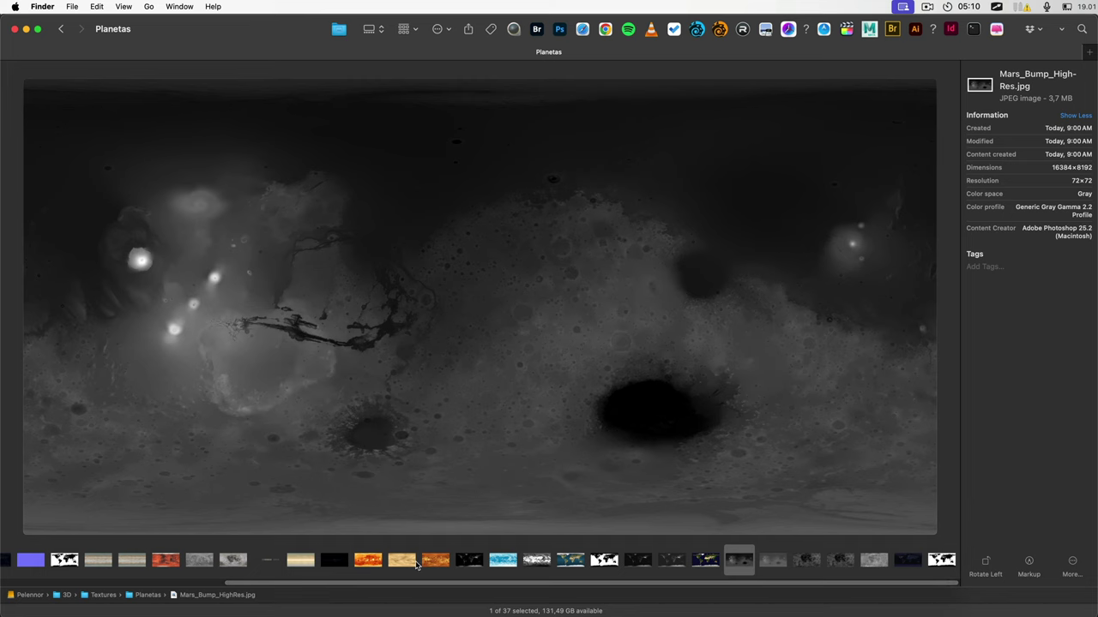
pyautogui.click(164, 559)
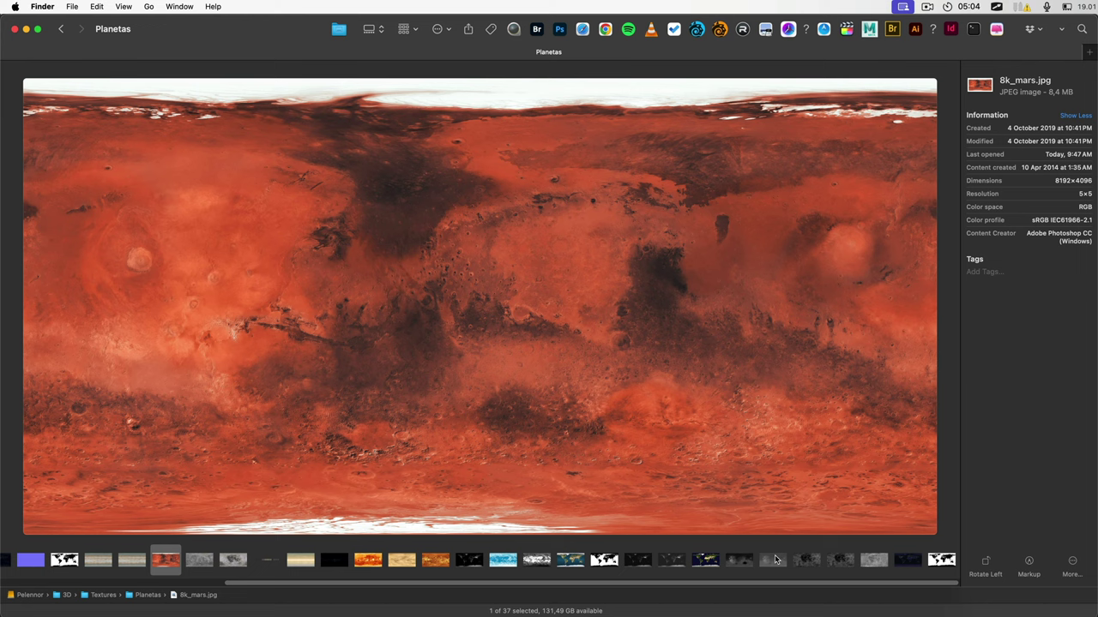
pyautogui.click(739, 562)
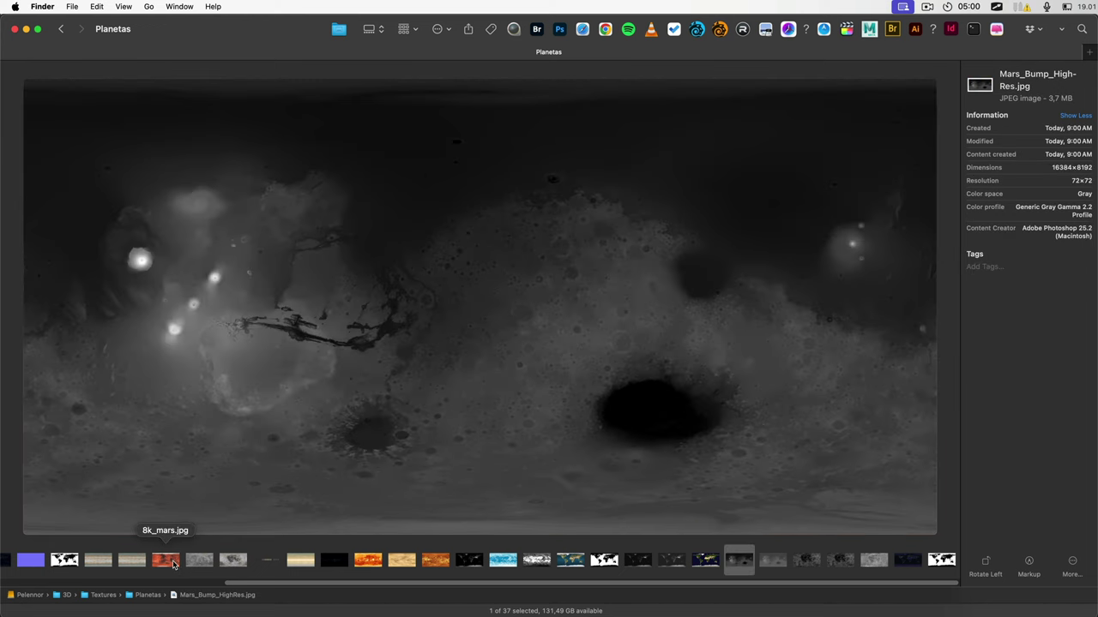
pyautogui.click(174, 564)
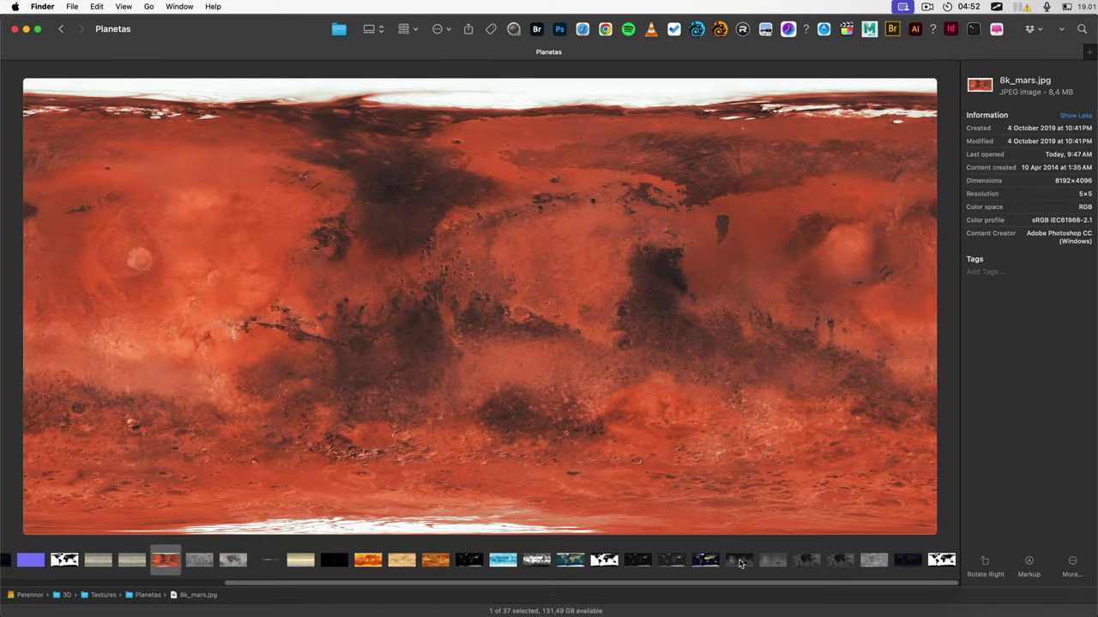
pyautogui.click(739, 563)
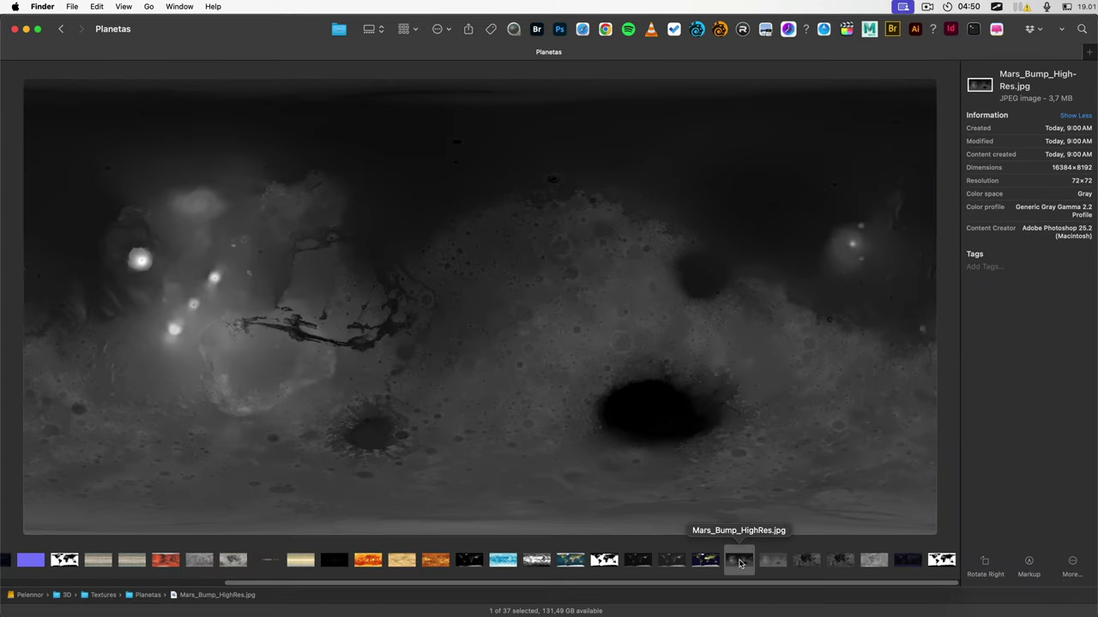
pyautogui.click(171, 561)
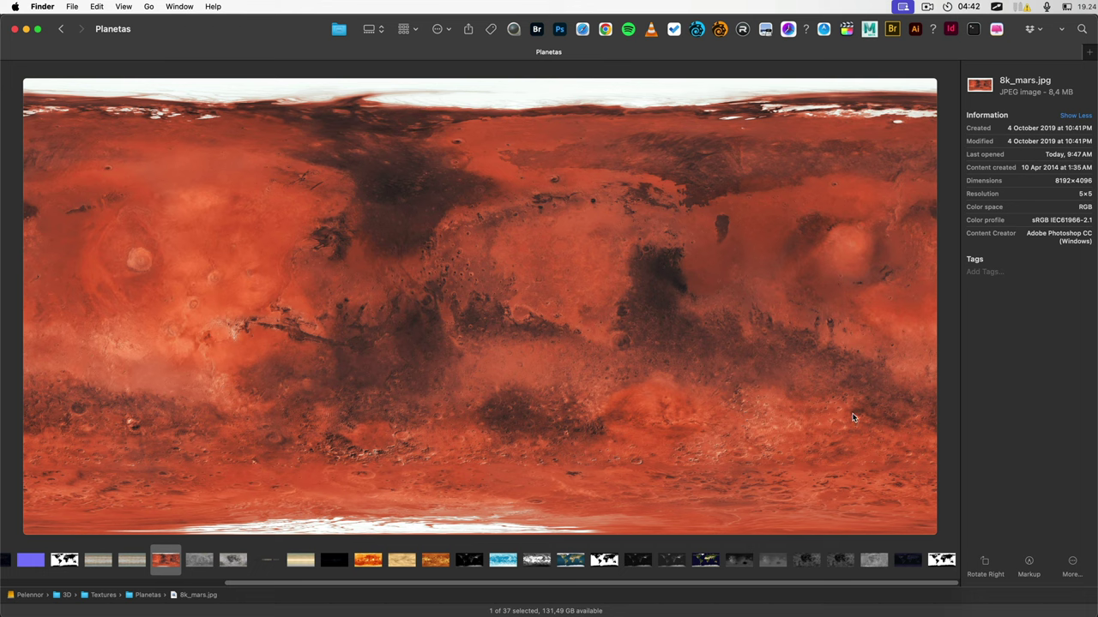
# Step: Switch to Blender and add a UV sphere mesh at the scene origin
pyautogui.press('super+Tab')
pyautogui.press('super+Tab')
pyautogui.press('super+Tab')
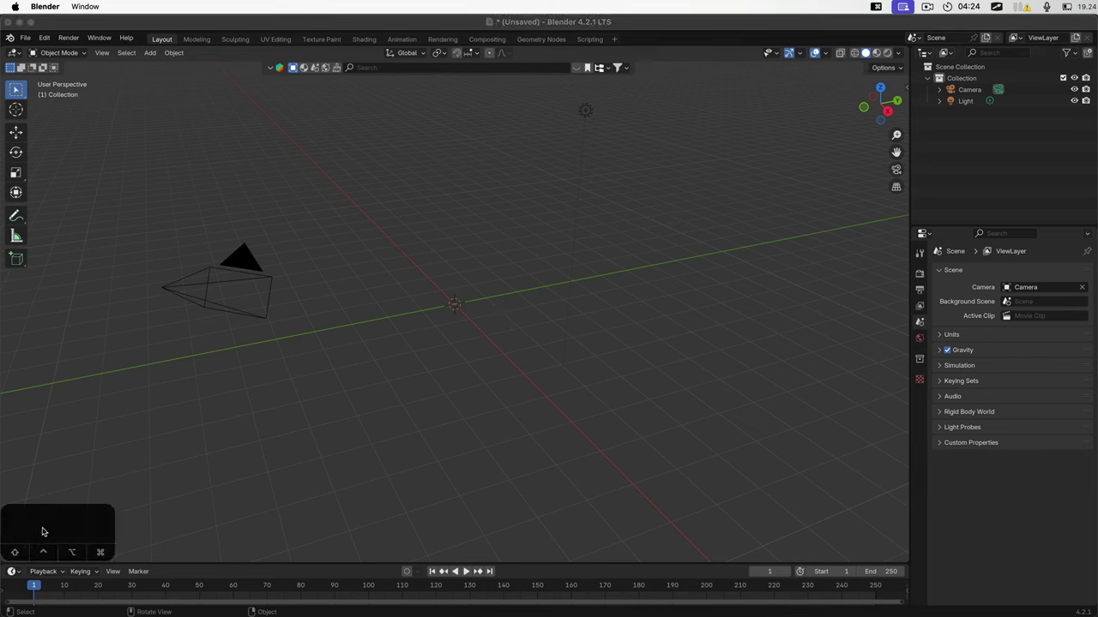
pyautogui.click(390, 392)
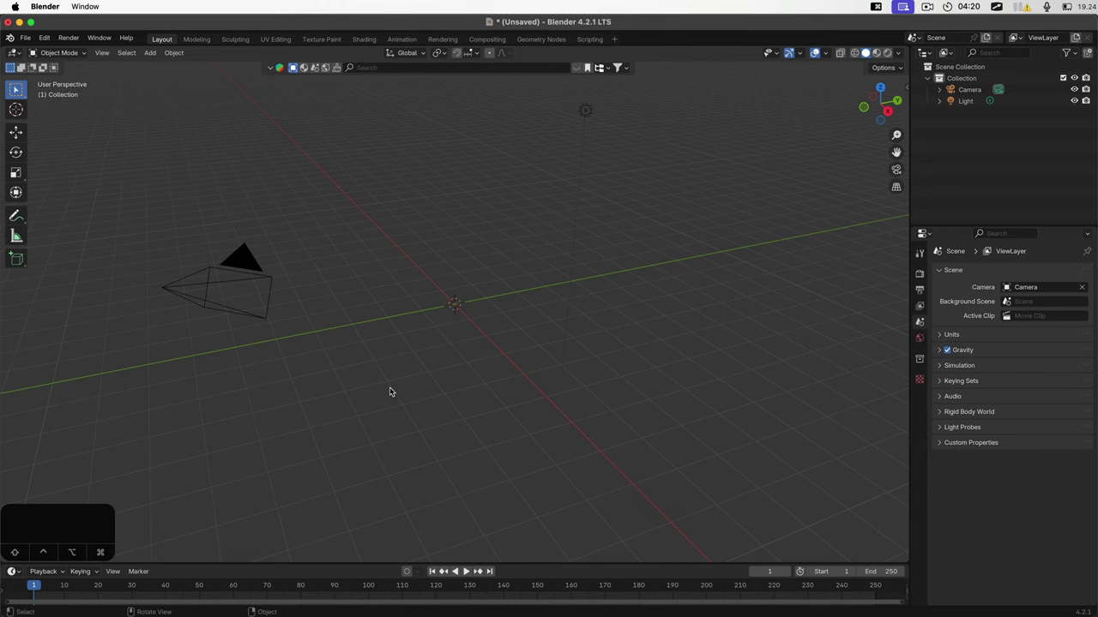
pyautogui.hotkey('shift', 'a')
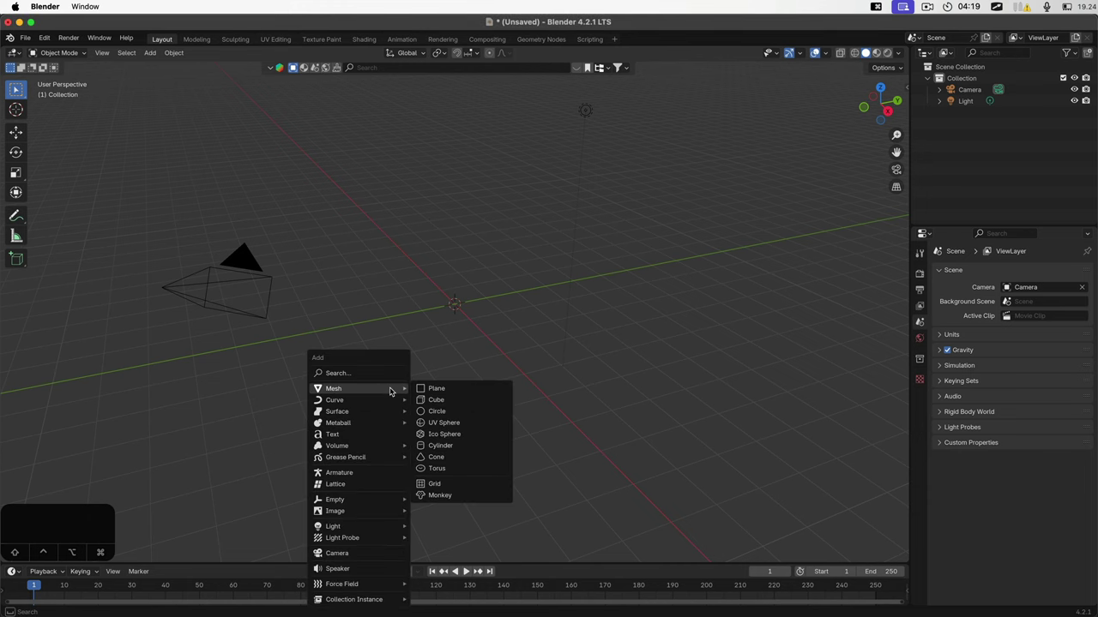
pyautogui.click(460, 424)
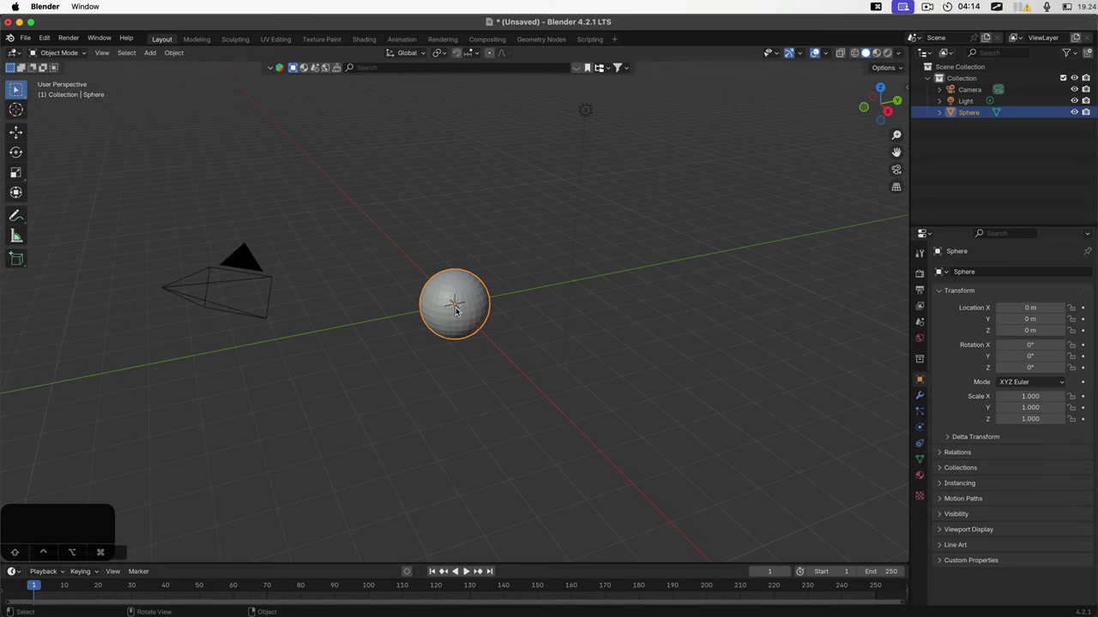
pyautogui.scroll(8, 459, 314)
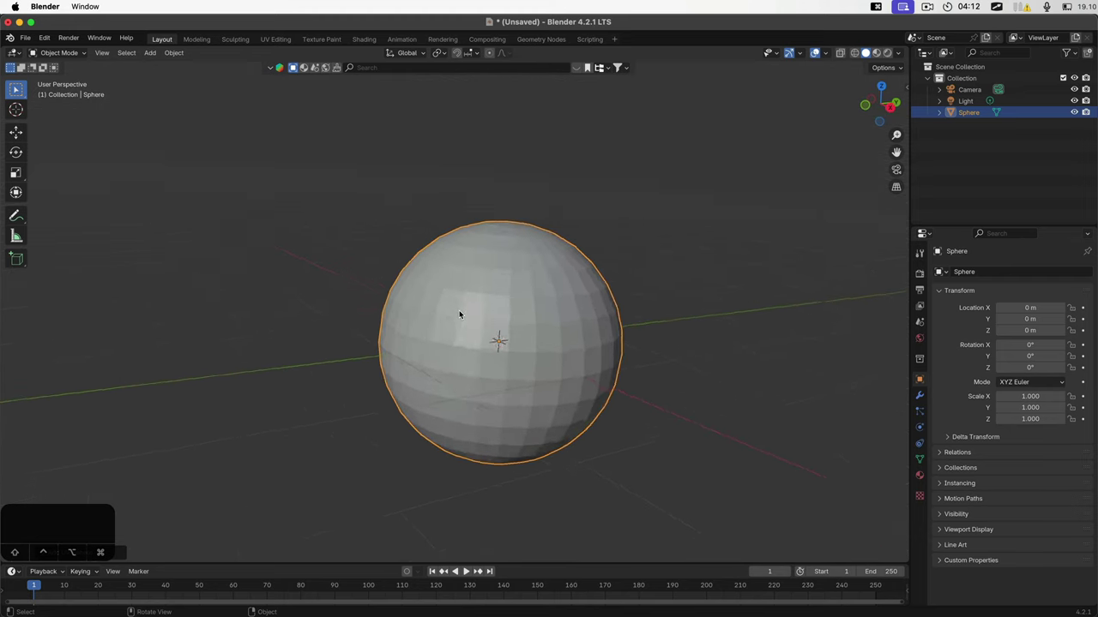
pyautogui.scroll(5, 459, 315)
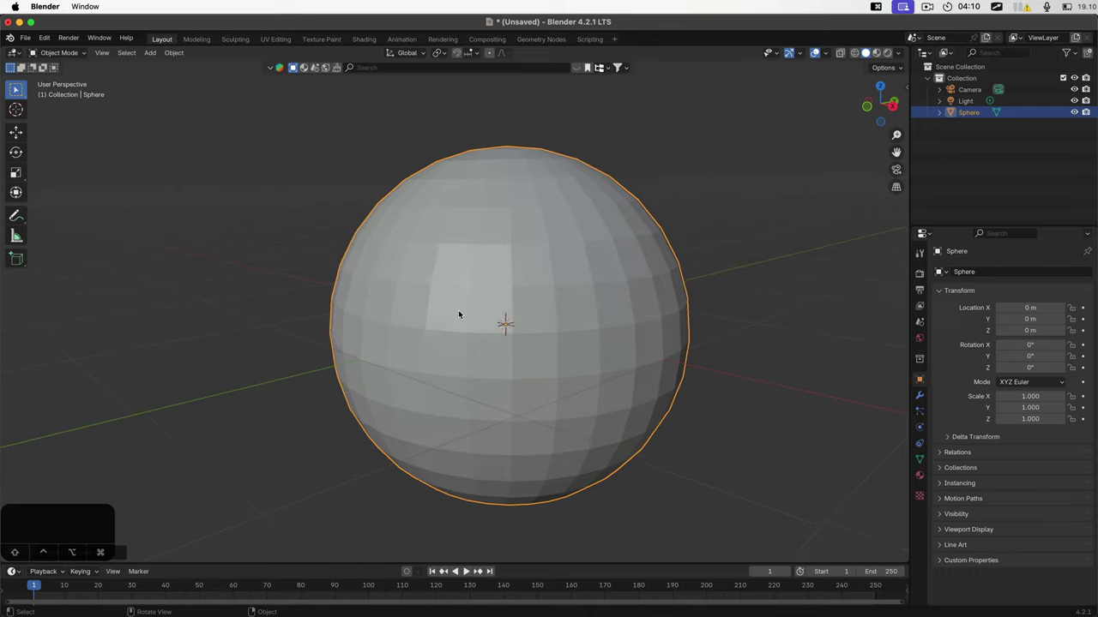
# Step: Add a Subdivision Surface modifier to the sphere and set its viewport level to 3
pyautogui.scroll(-2, 458, 315)
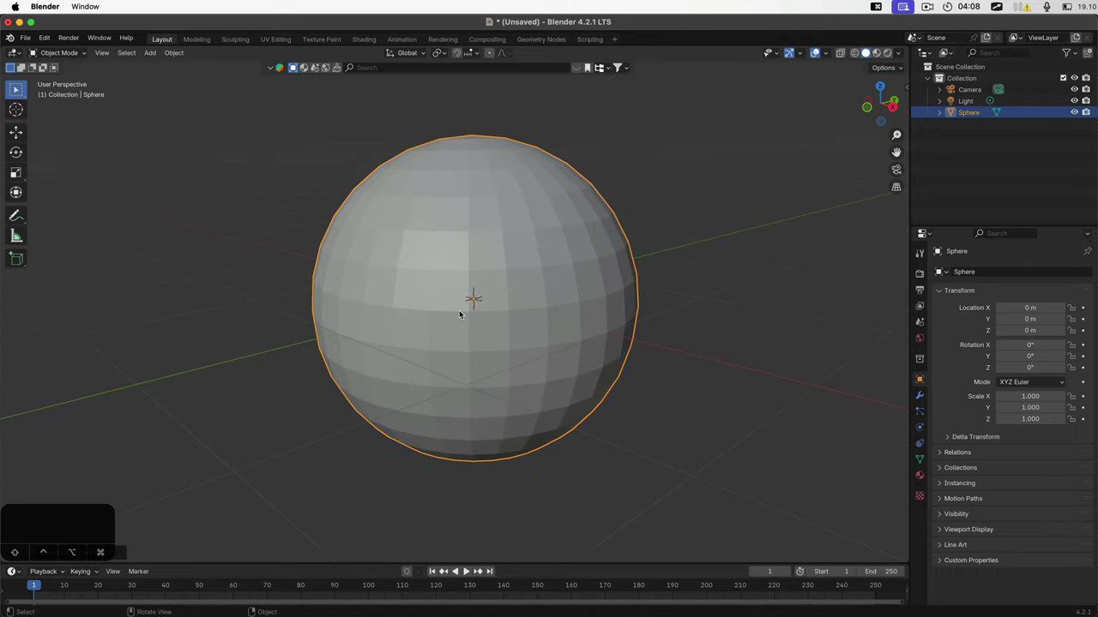
pyautogui.click(920, 395)
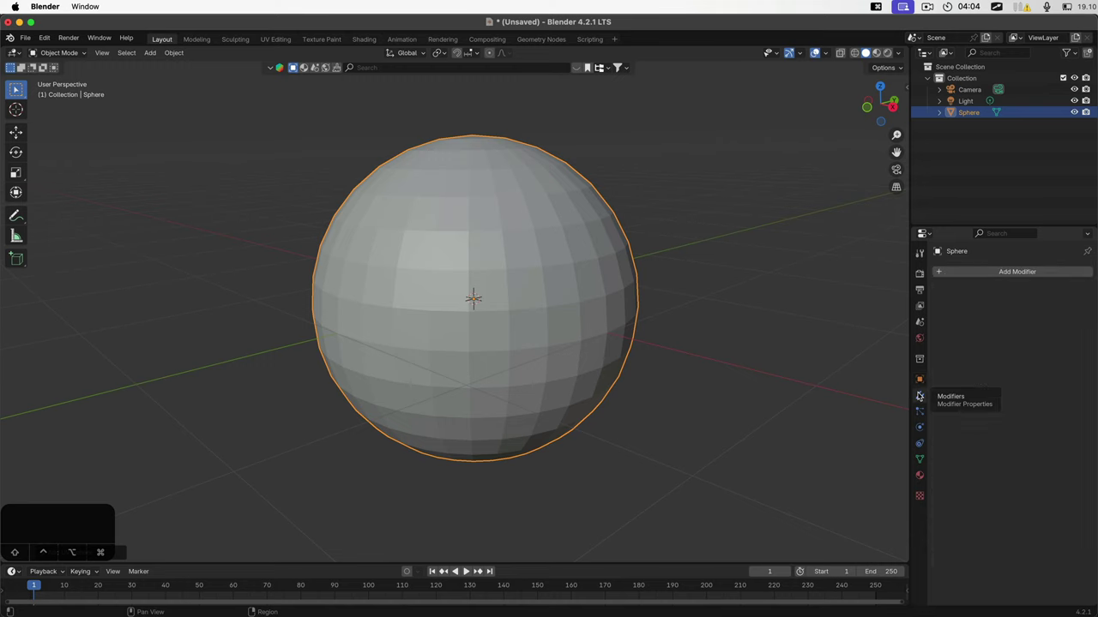
pyautogui.click(946, 272)
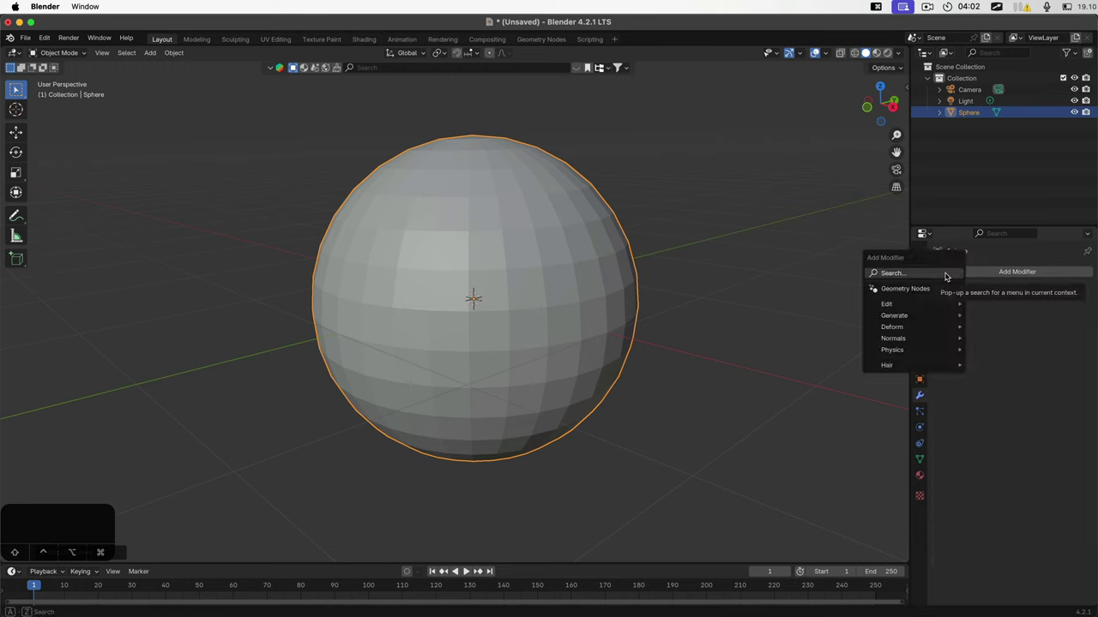
pyautogui.write('su')
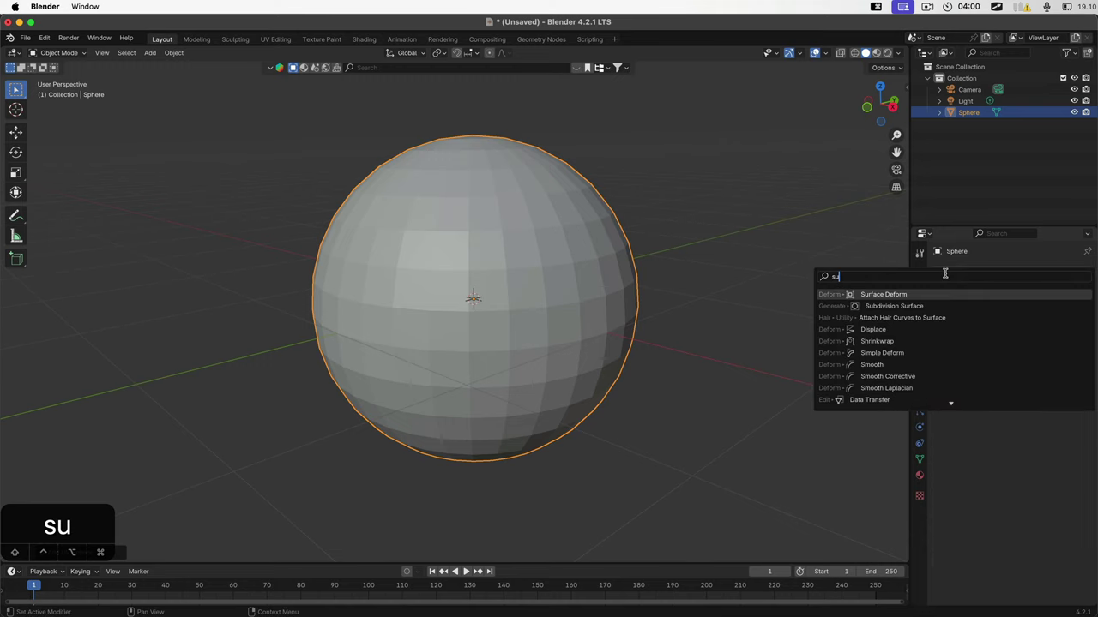
pyautogui.press('Down')
pyautogui.press('Return')
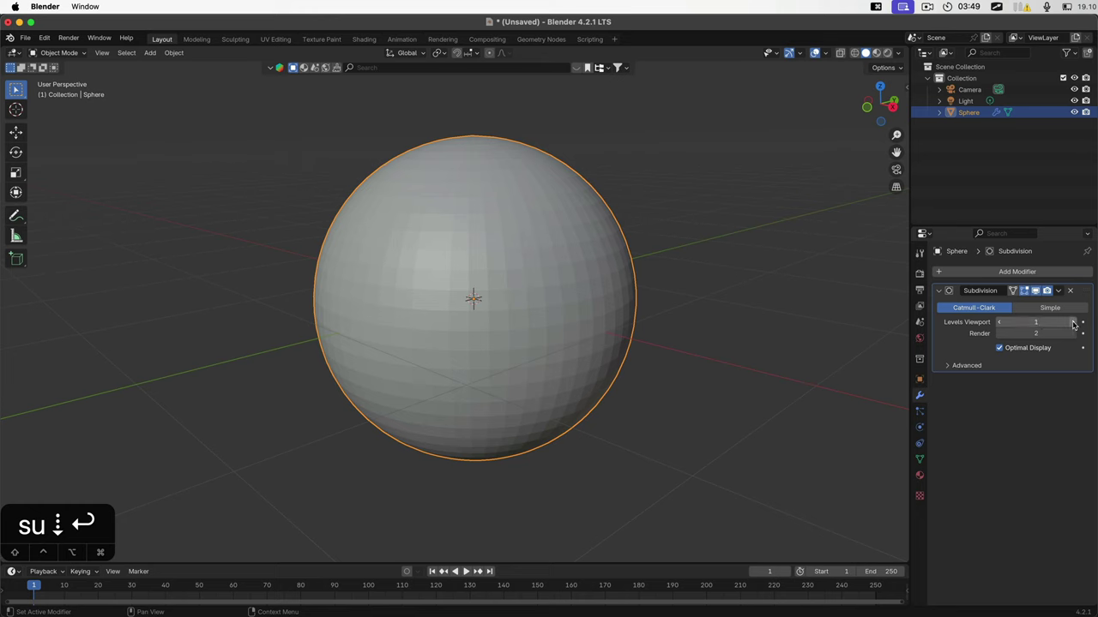
pyautogui.click(1073, 323)
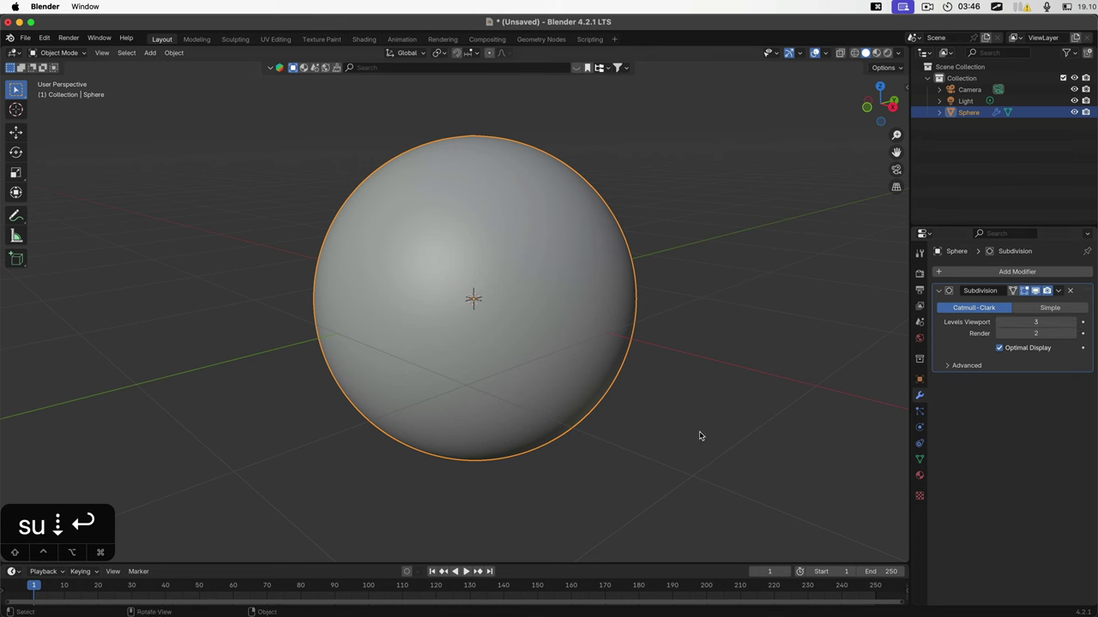
# Step: Check the sphere in wireframe, switch the viewport to rendered shading and shade the sphere smooth
pyautogui.press('z')
pyautogui.press('4')
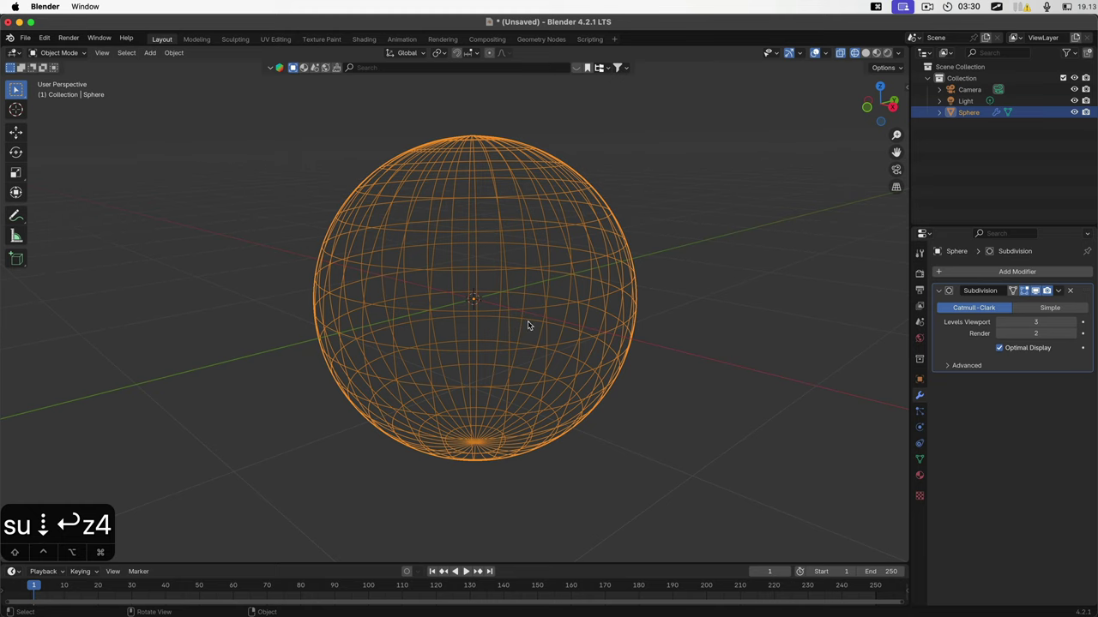
pyautogui.press('z')
pyautogui.press('8')
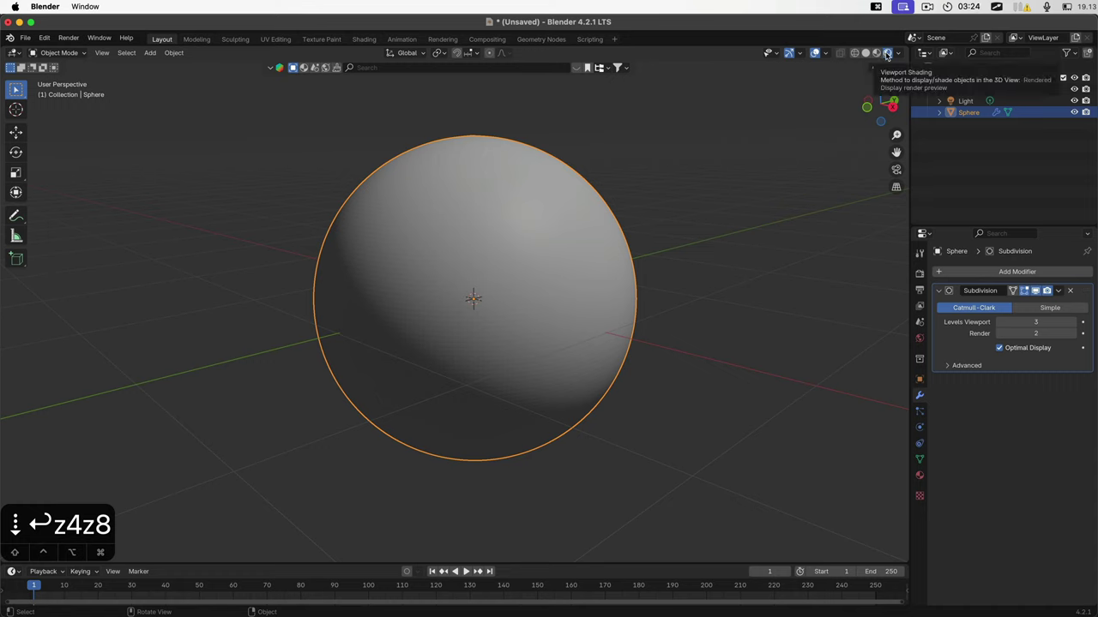
pyautogui.rightClick(398, 285)
pyautogui.click(398, 281)
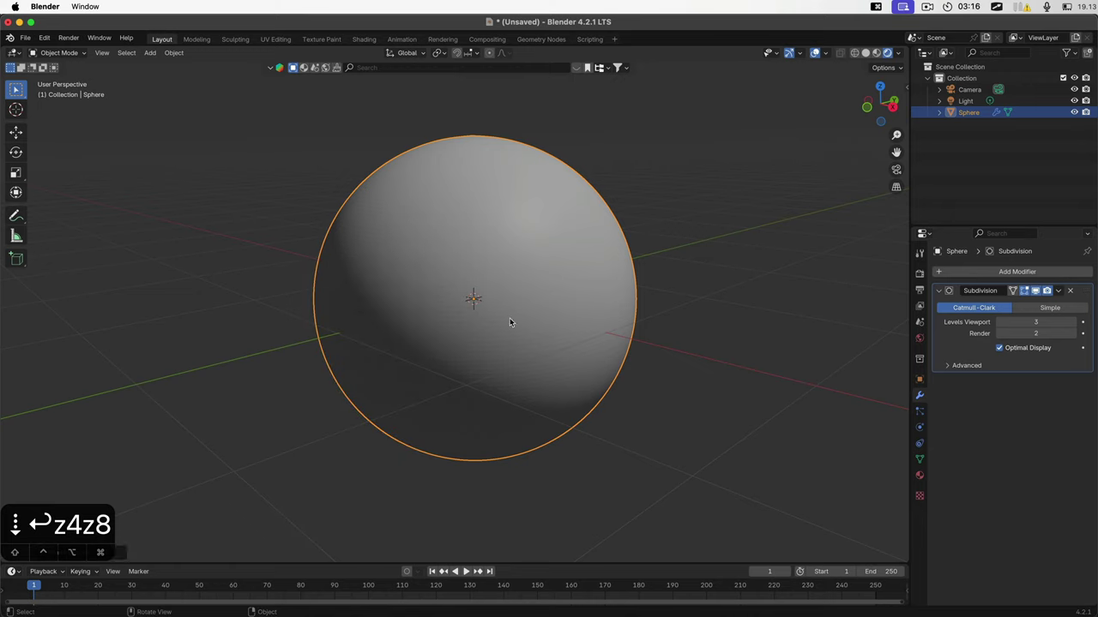
# Step: Set the scene's render engine to Cycles
pyautogui.click(919, 274)
pyautogui.click(1038, 271)
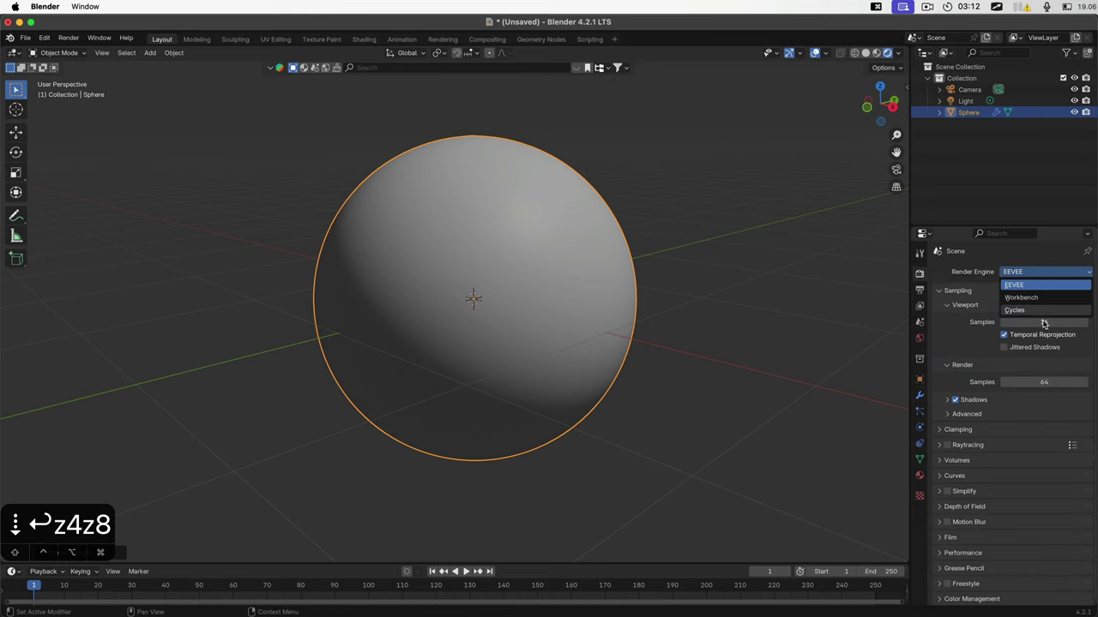
pyautogui.click(1020, 310)
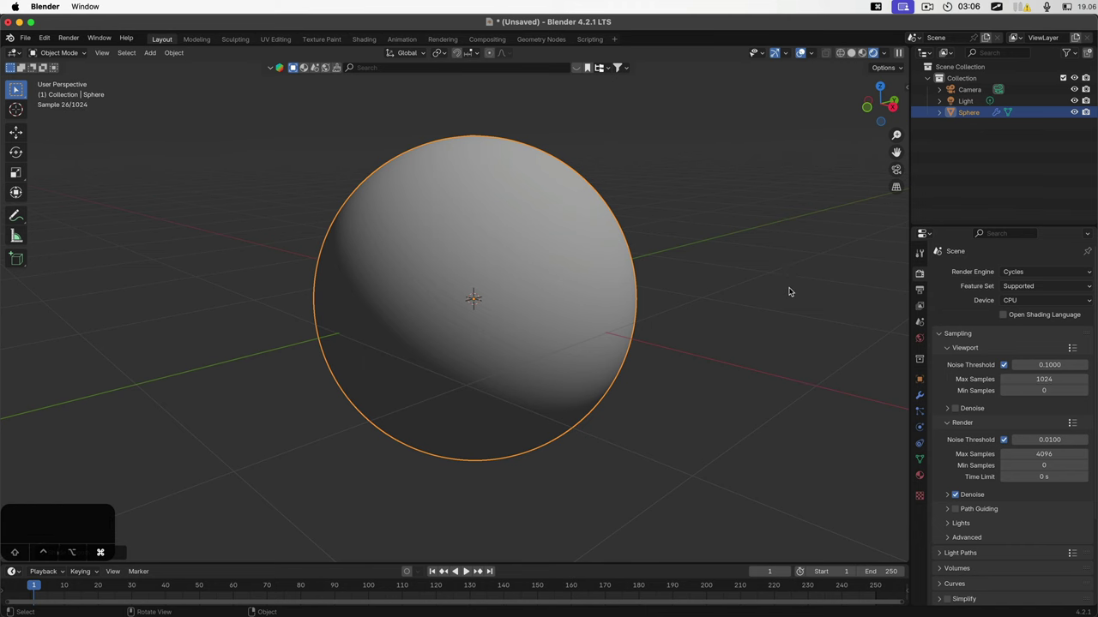
# Step: Save the scene as Marte 2.blend in the Blender practices folder
pyautogui.press('super+o')
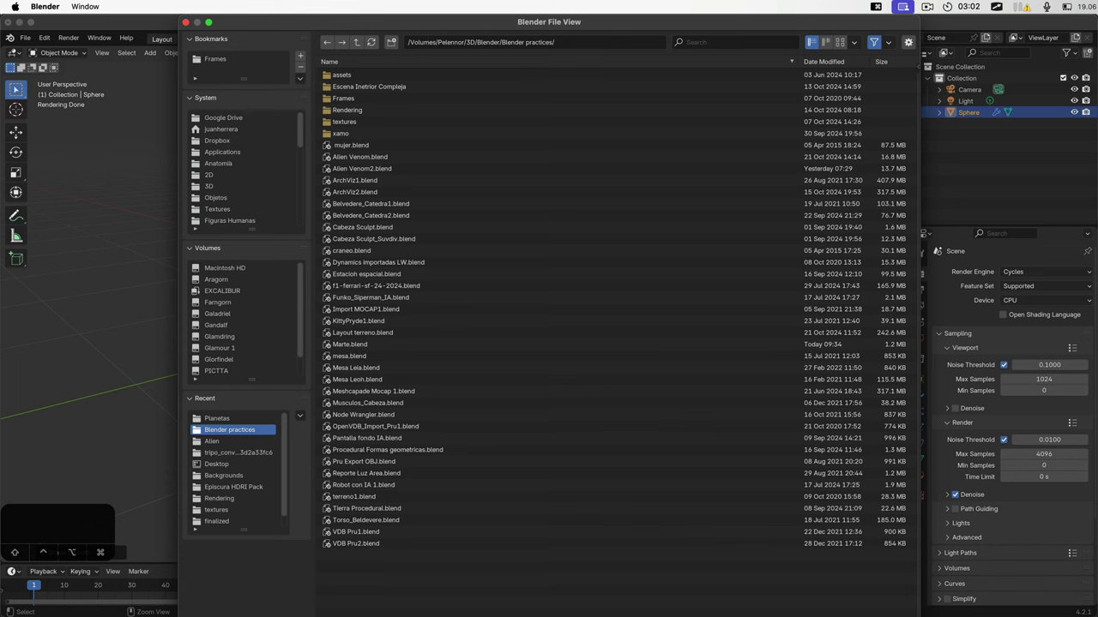
pyautogui.moveTo(920, 615); pyautogui.dragTo(901, 548)
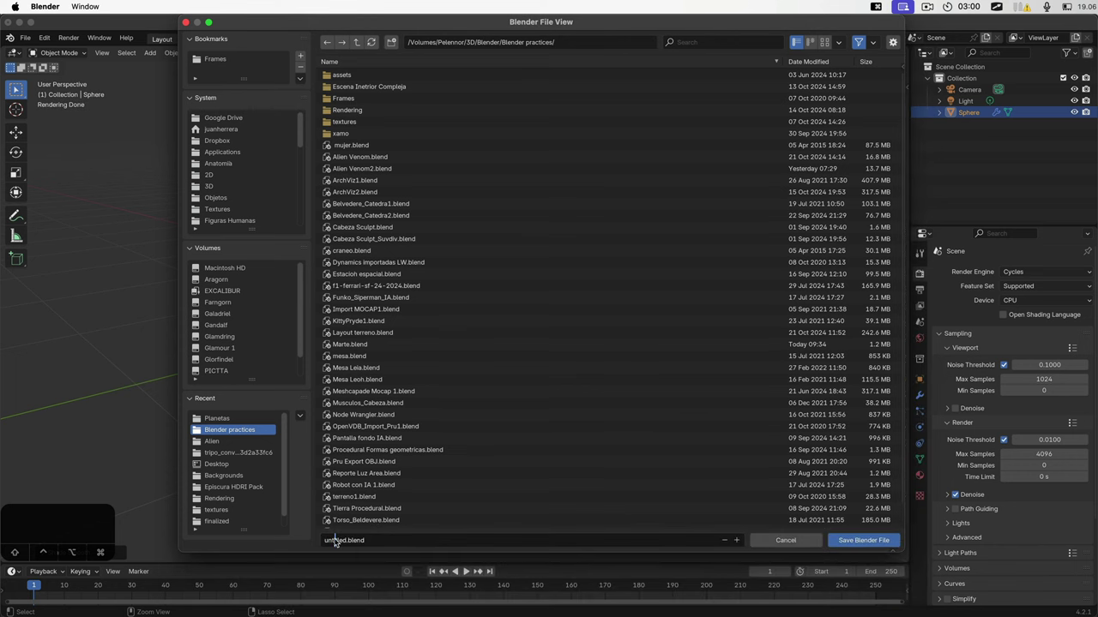
pyautogui.click(336, 543)
pyautogui.write('Mars')
pyautogui.press('BackSpace')
pyautogui.press('BackSpace')
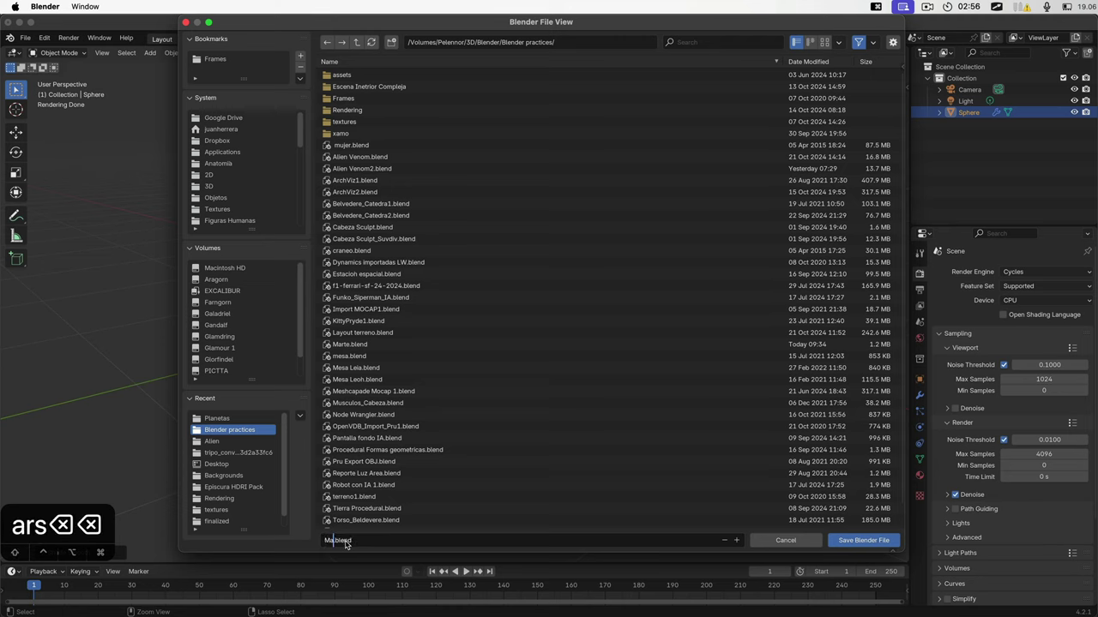
pyautogui.write('rte 2')
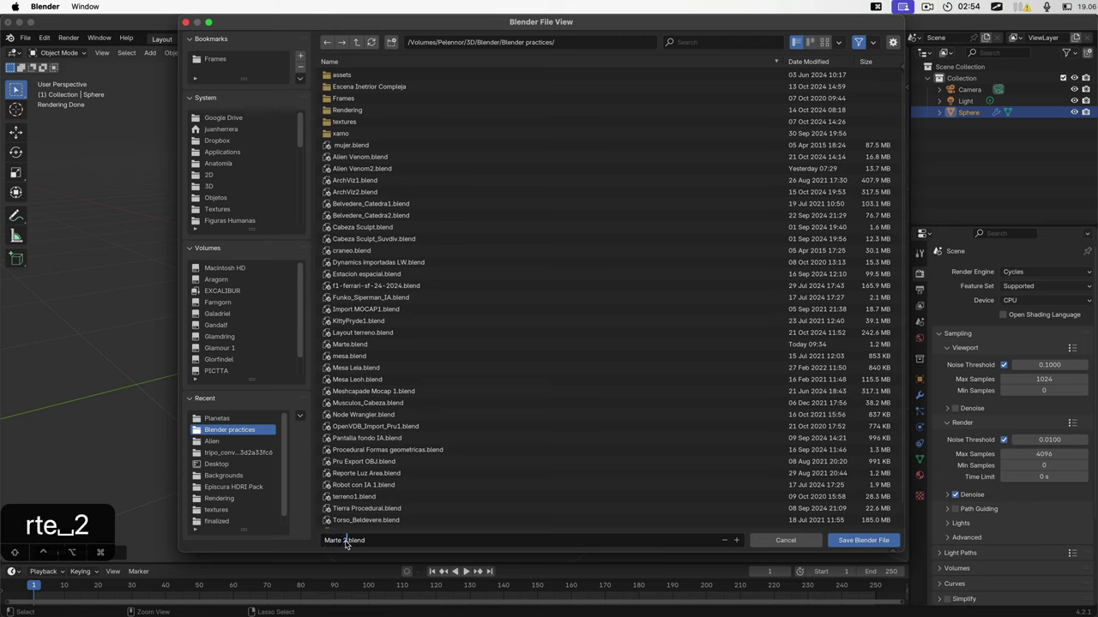
pyautogui.press('Return')
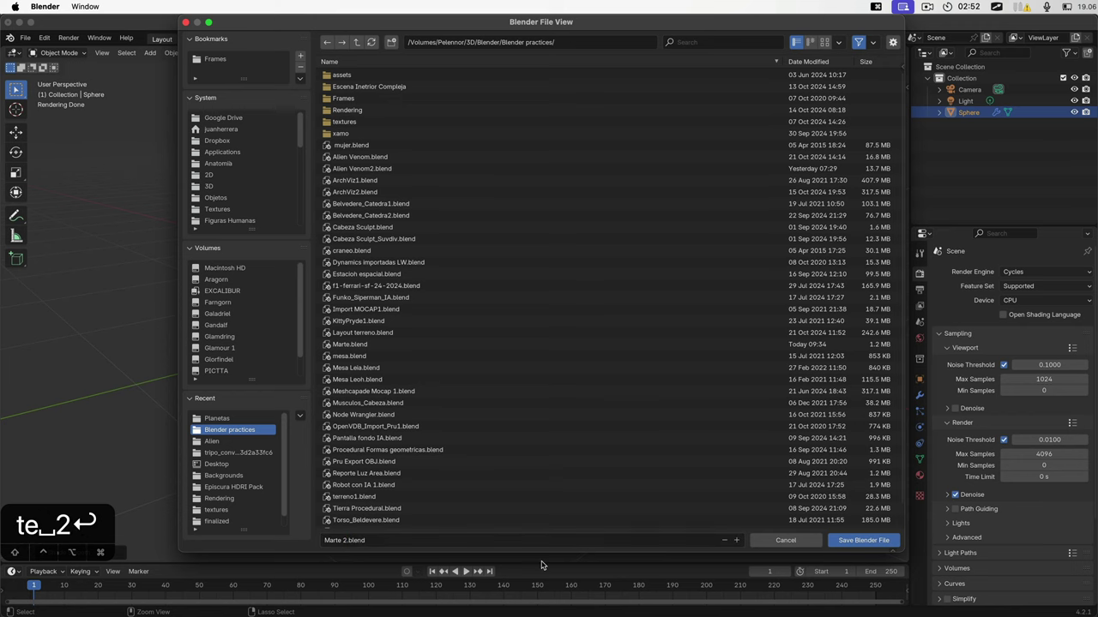
pyautogui.click(883, 542)
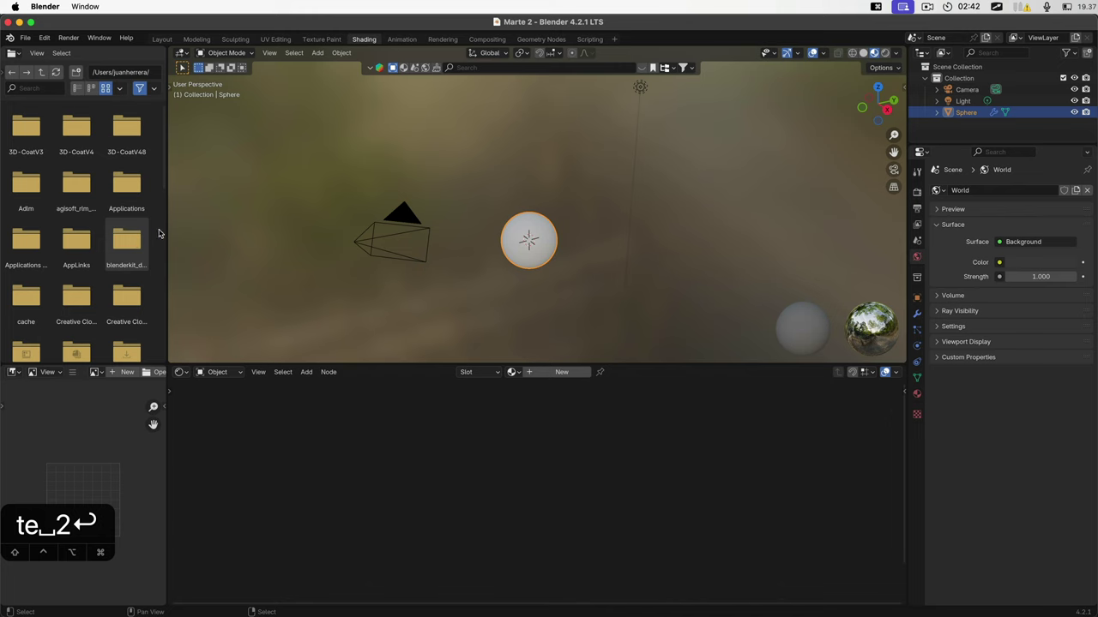
# Step: In the Shading workspace, merge the file browser area into the 3D viewport and the image editor area into the shader editor
pyautogui.rightClick(166, 234)
pyautogui.click(118, 231)
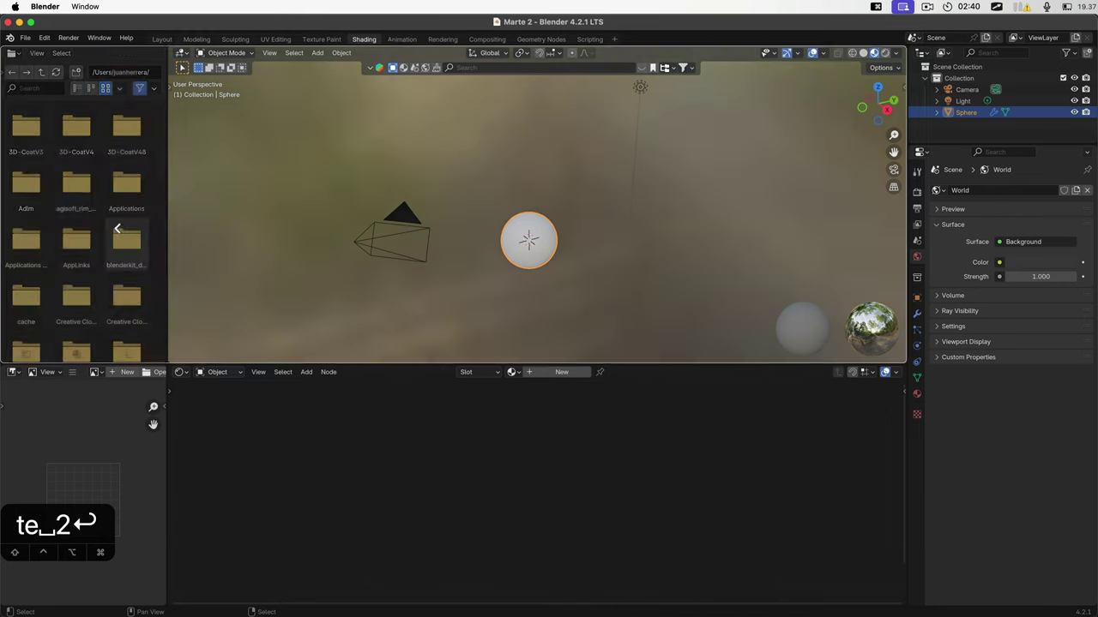
pyautogui.click(118, 232)
pyautogui.rightClick(167, 517)
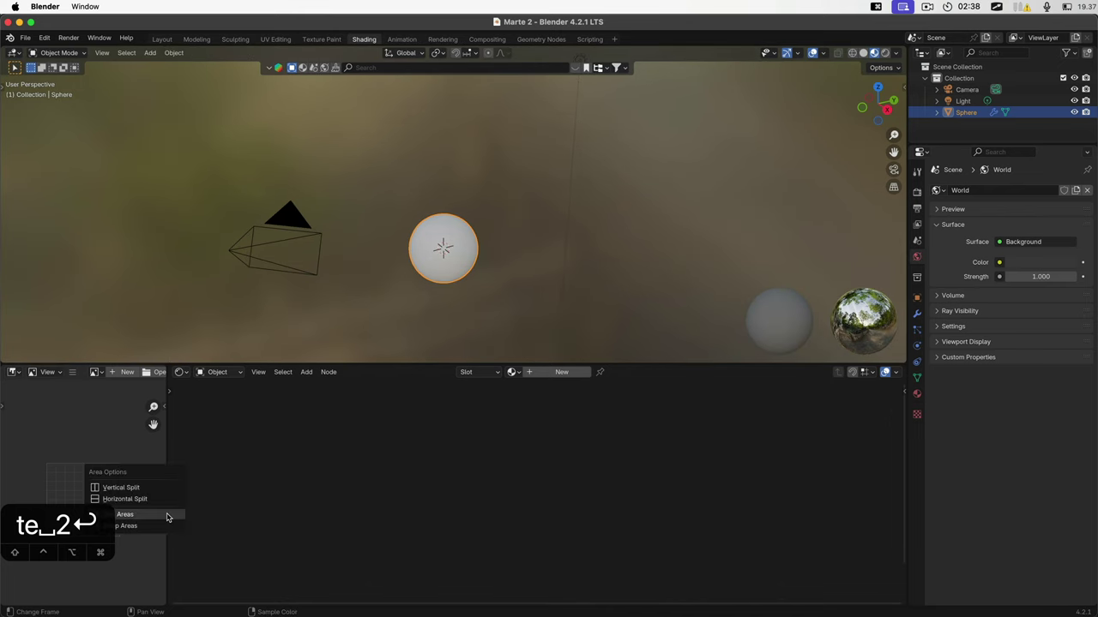
pyautogui.click(165, 517)
pyautogui.click(141, 507)
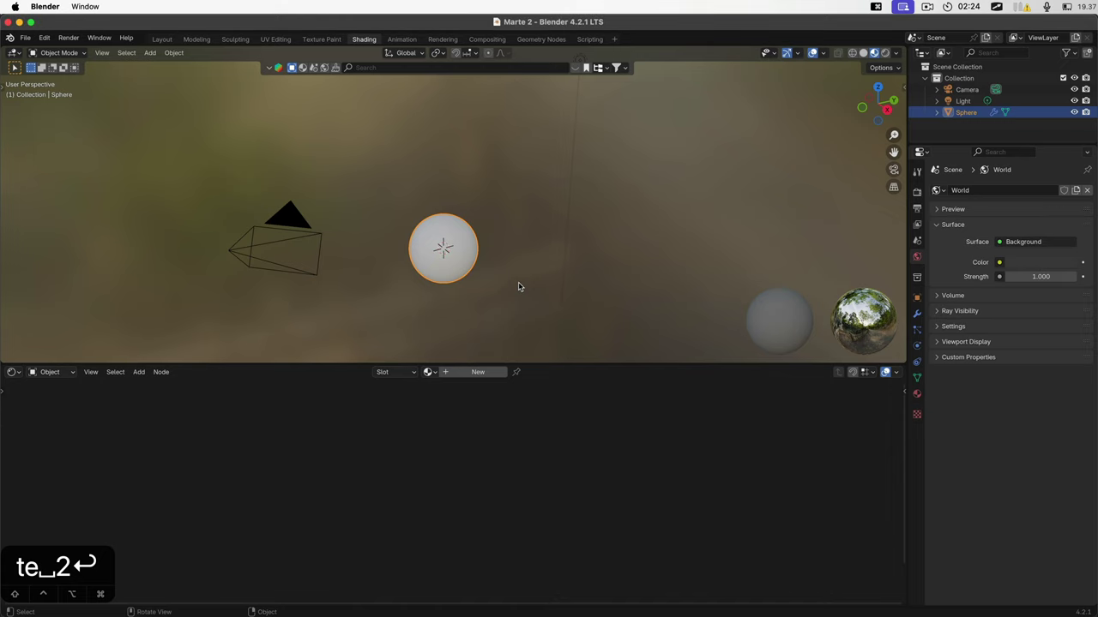
# Step: Switch the Shading workspace's 3D viewport to rendered shading and frame the sphere up close
pyautogui.press('z')
pyautogui.press('8')
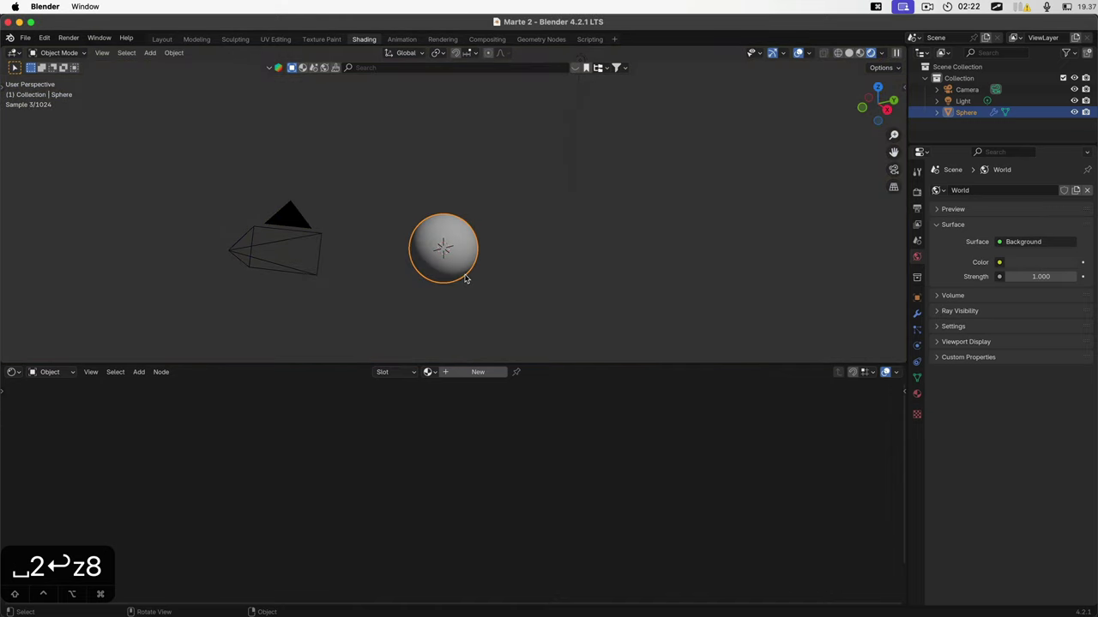
pyautogui.scroll(4, 476, 243)
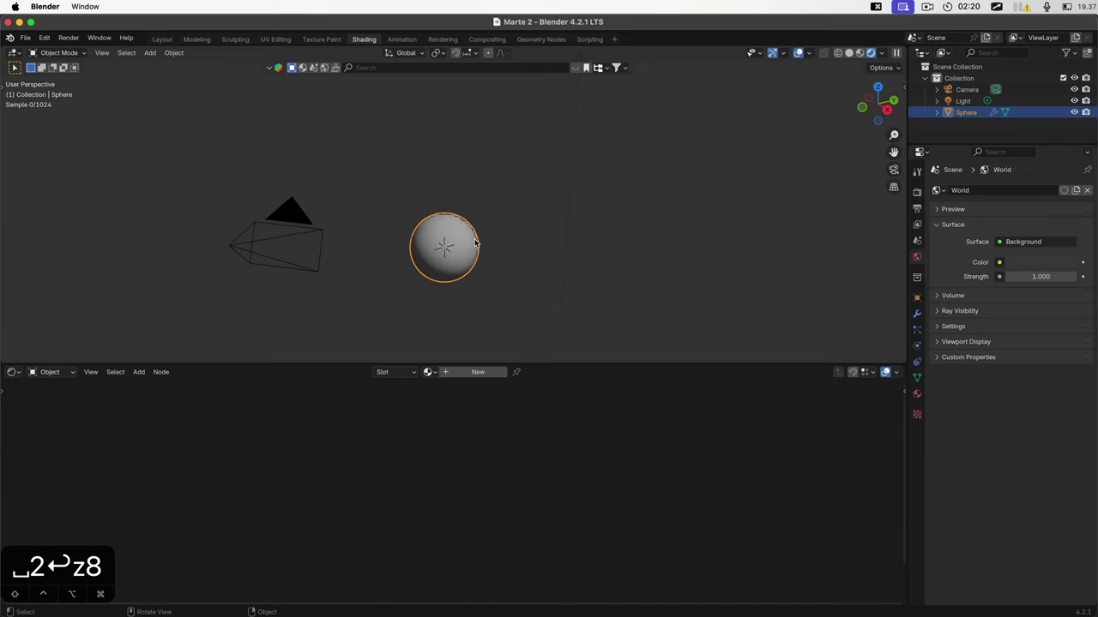
pyautogui.scroll(-5, 476, 243)
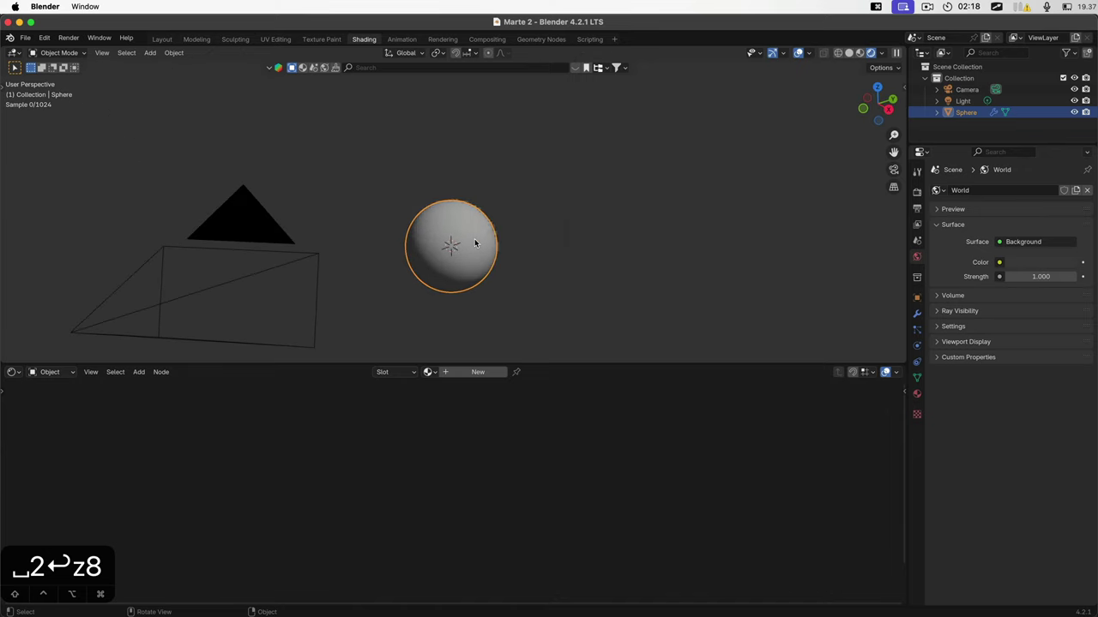
pyautogui.scroll(2, 474, 241)
pyautogui.scroll(3, 474, 243)
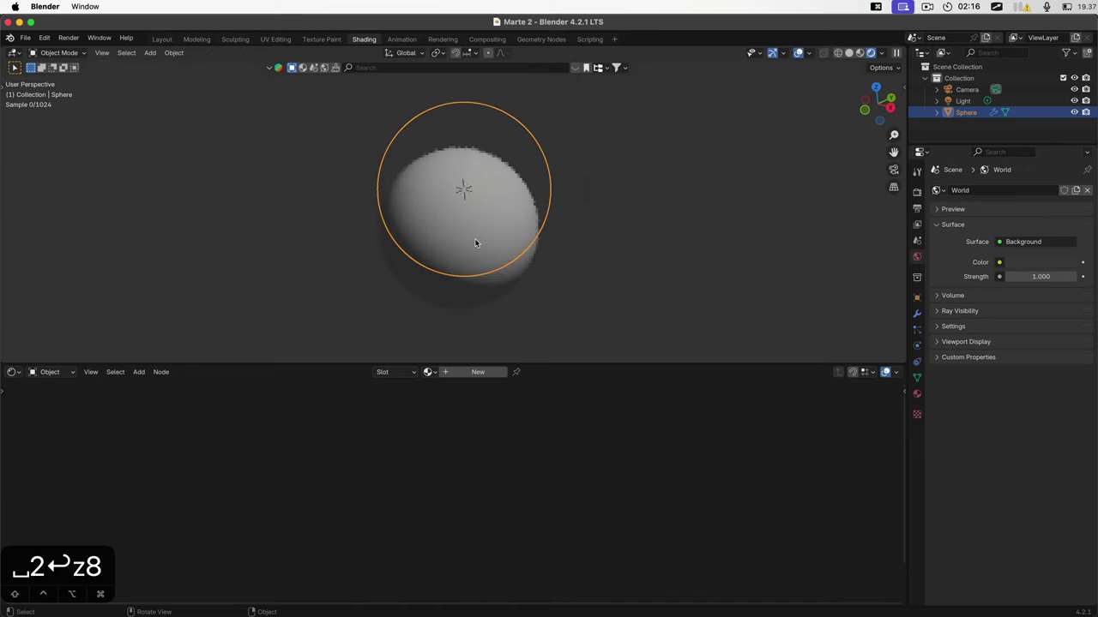
pyautogui.scroll(2, 476, 242)
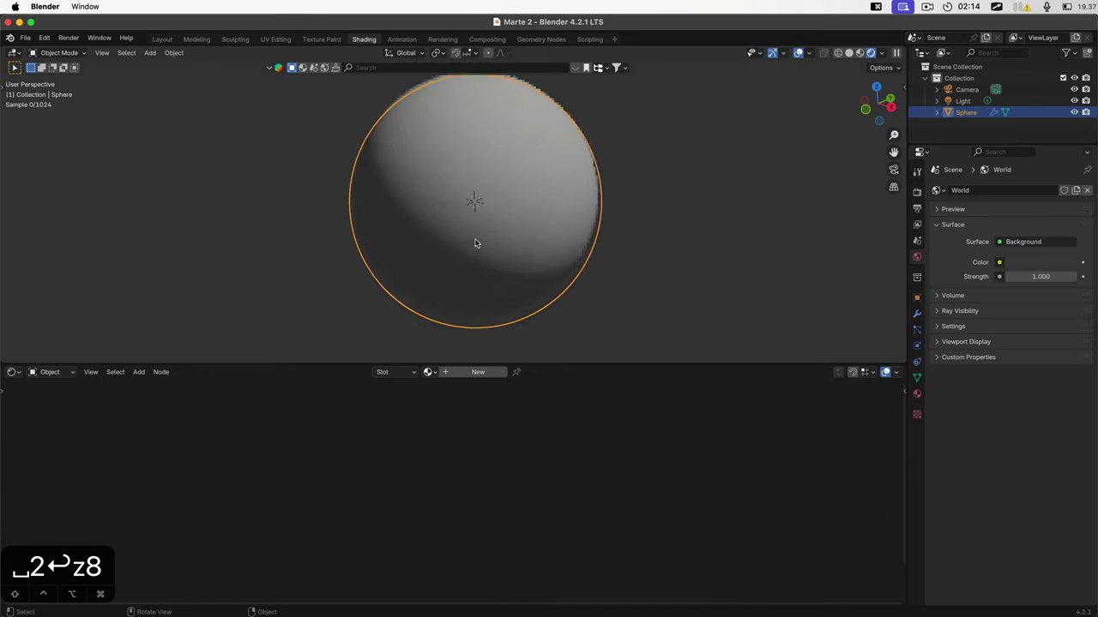
pyautogui.scroll(2, 476, 243)
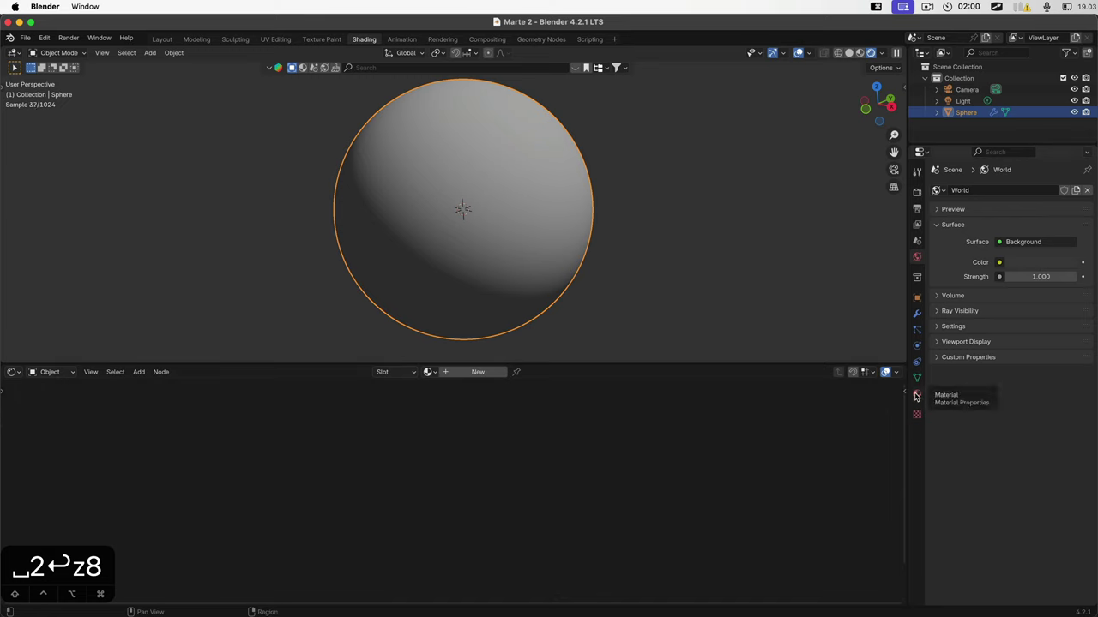
# Step: Create a new material on the sphere and name it Marte
pyautogui.click(49, 372)
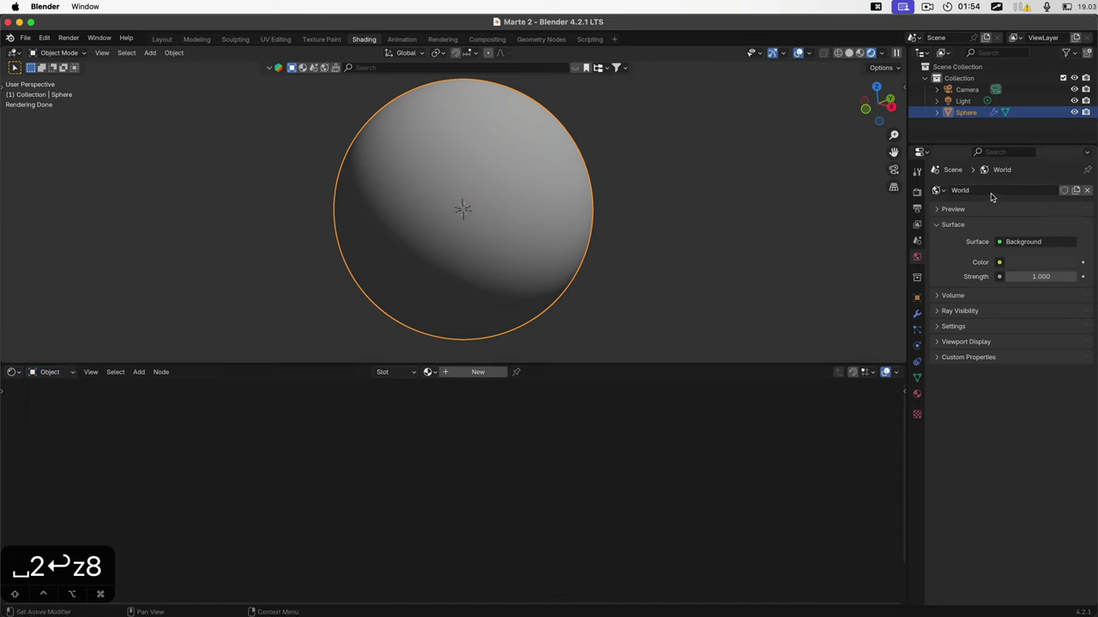
pyautogui.click(917, 393)
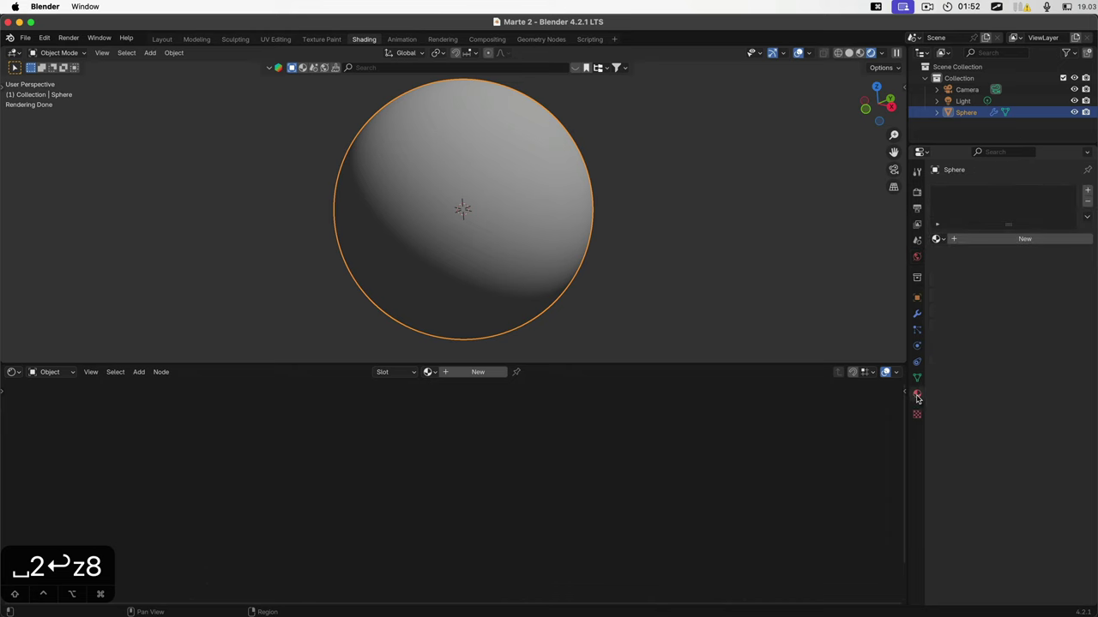
pyautogui.click(1017, 239)
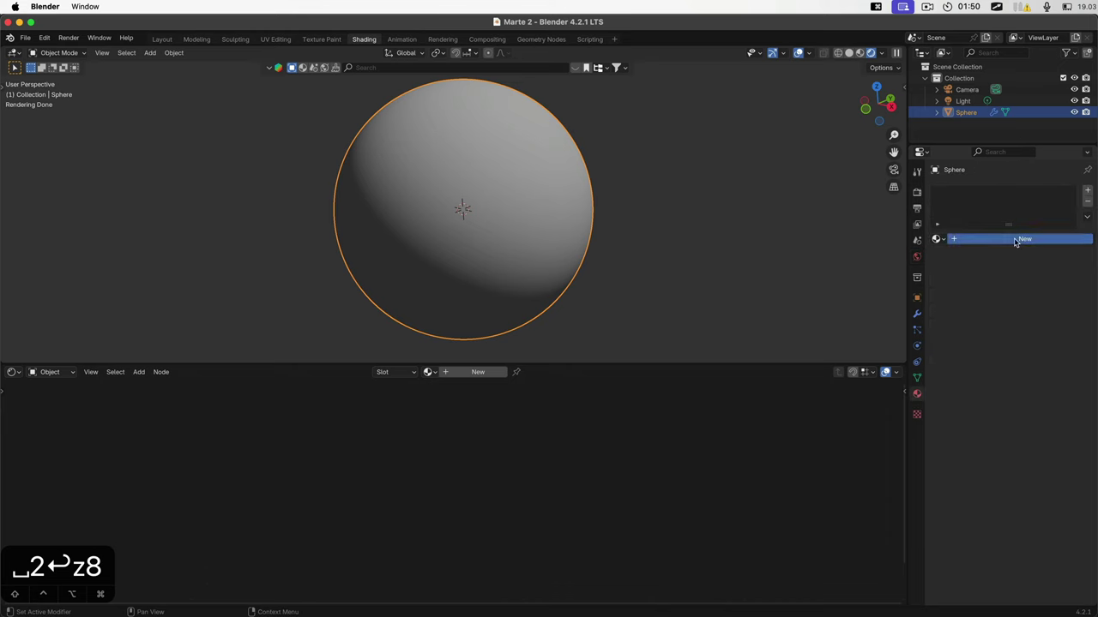
pyautogui.doubleClick(997, 239)
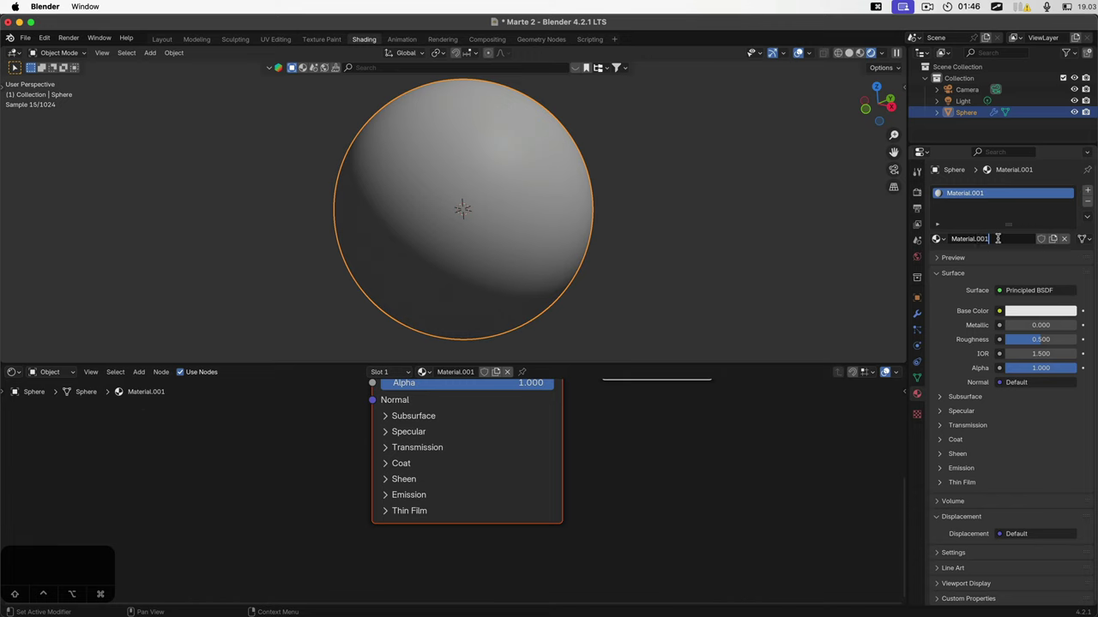
pyautogui.write('Marte')
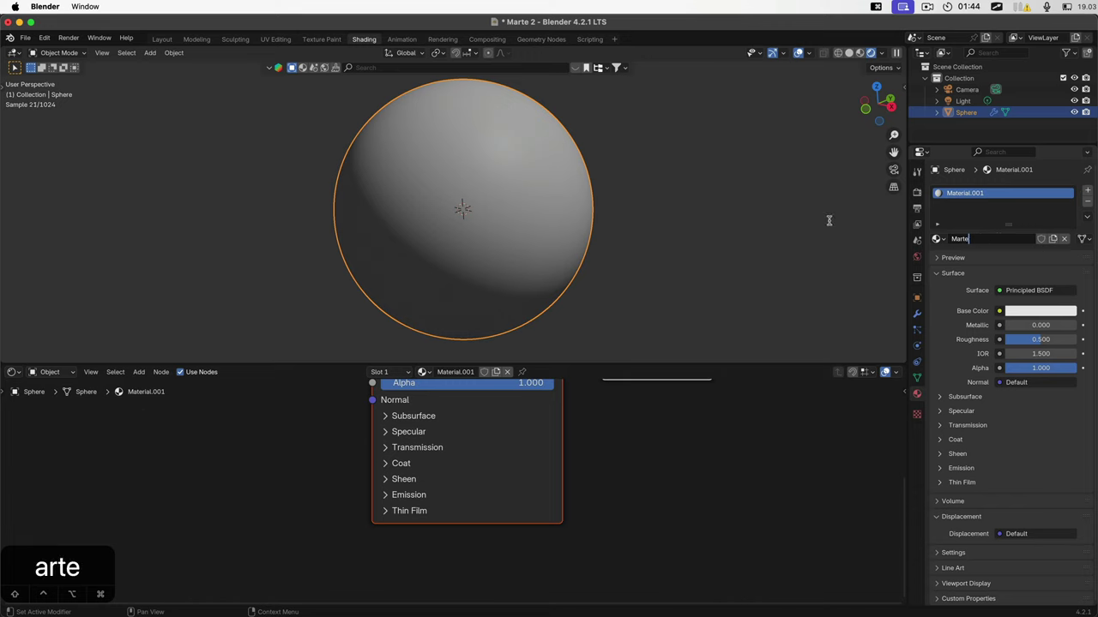
pyautogui.press('Tab')
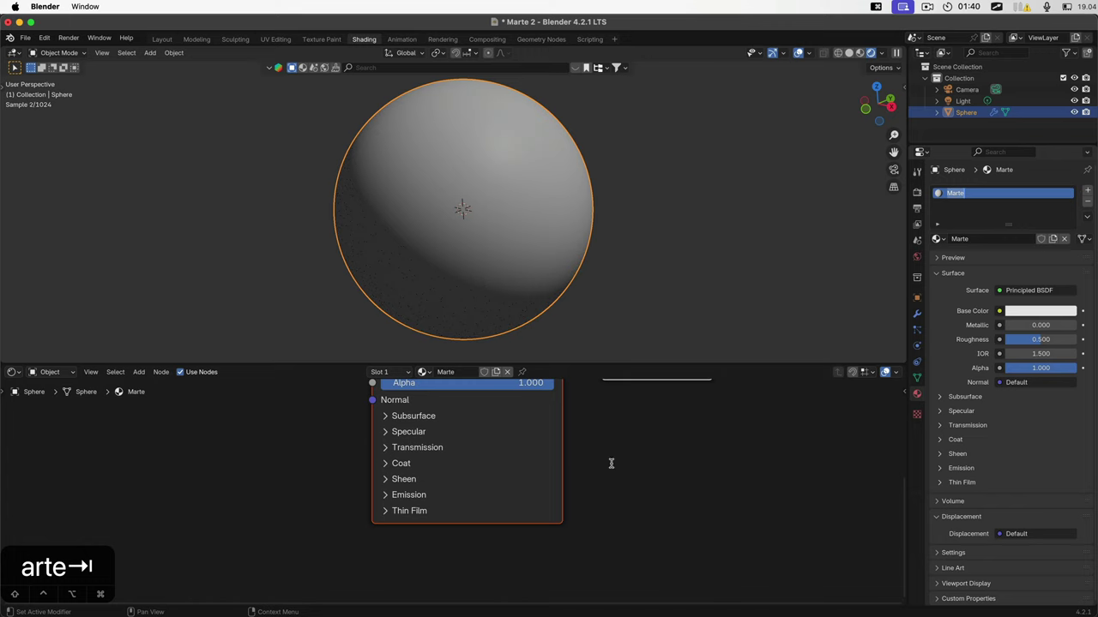
pyautogui.press('Return')
# Step: Arrange the Marte node tree by spacing the Material Output node well away from the Principled BSDF node
pyautogui.press('Home')
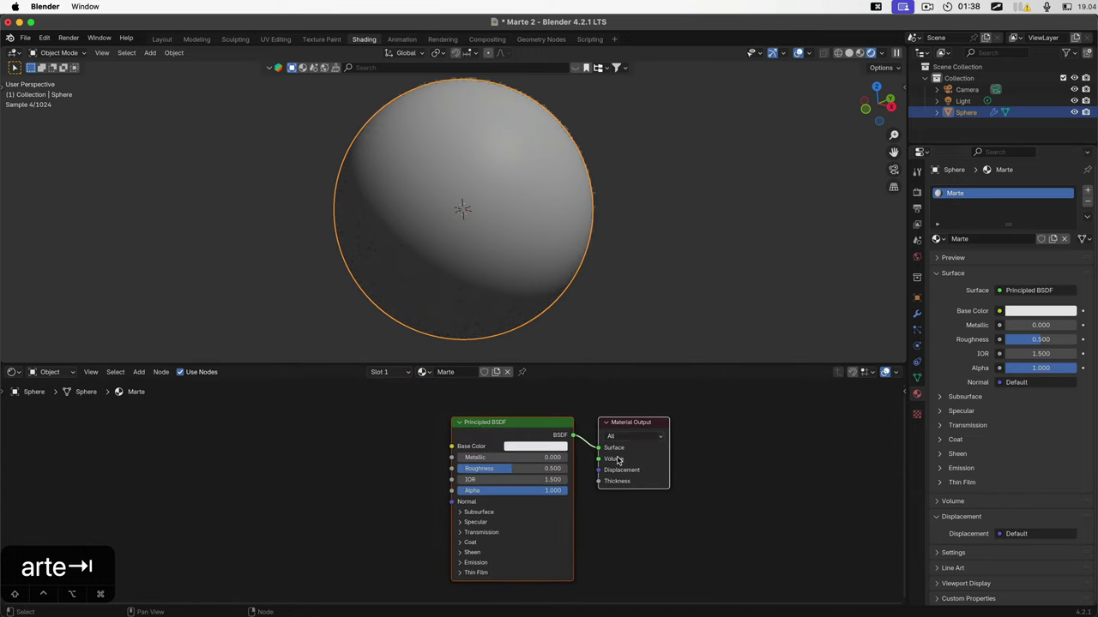
pyautogui.moveTo(657, 420); pyautogui.dragTo(783, 468)
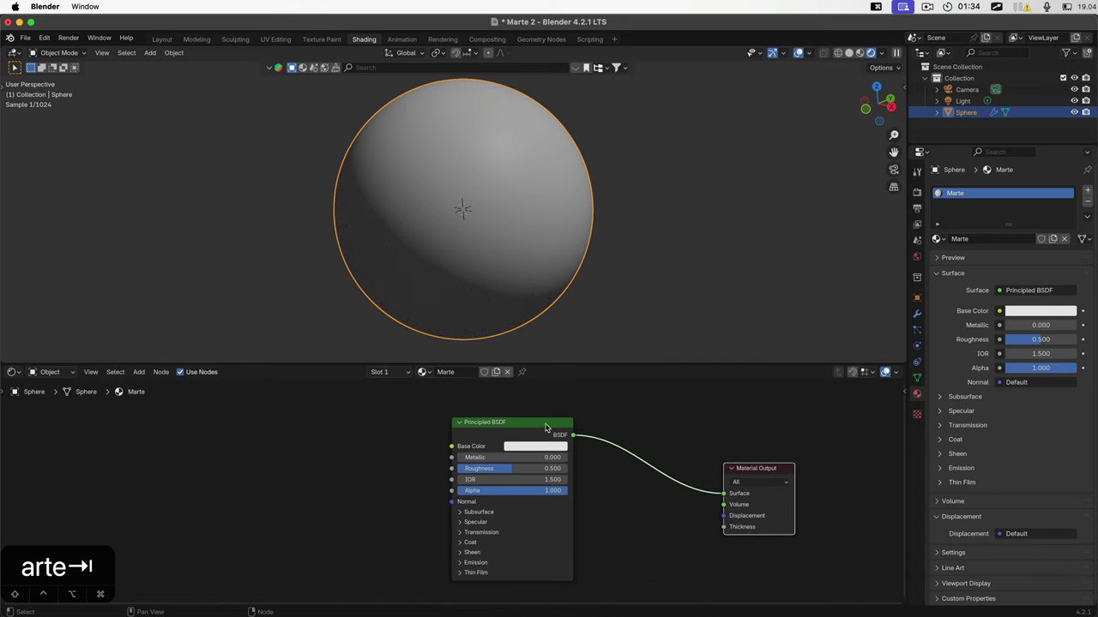
pyautogui.moveTo(546, 422); pyautogui.dragTo(548, 418)
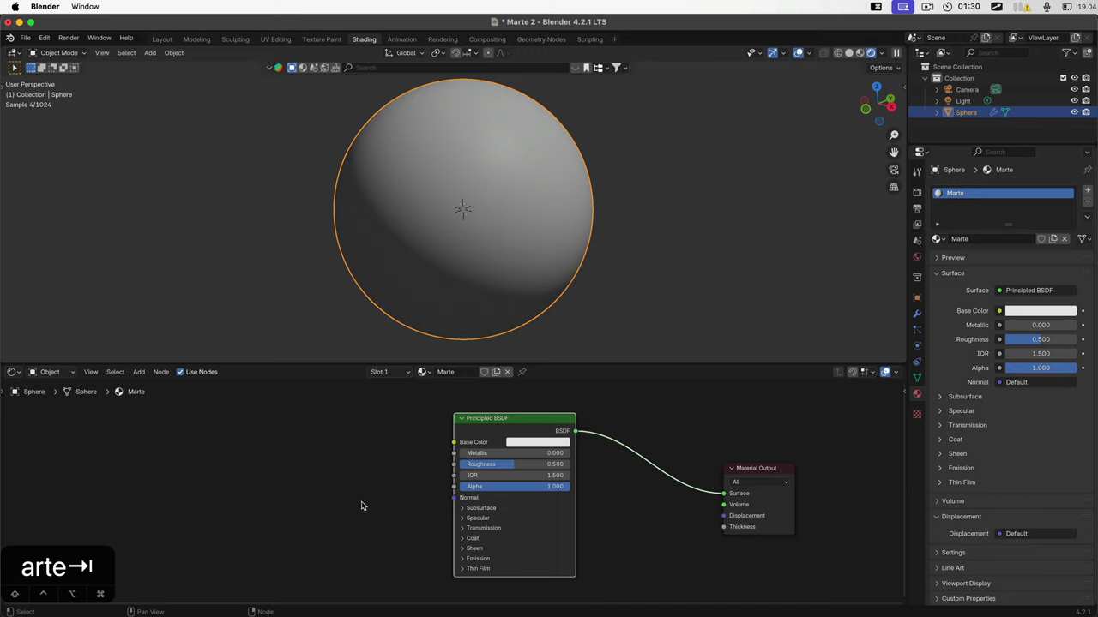
# Step: Add an Image Texture node before the Principled BSDF and connect its Color output to Base Color
pyautogui.click(283, 465)
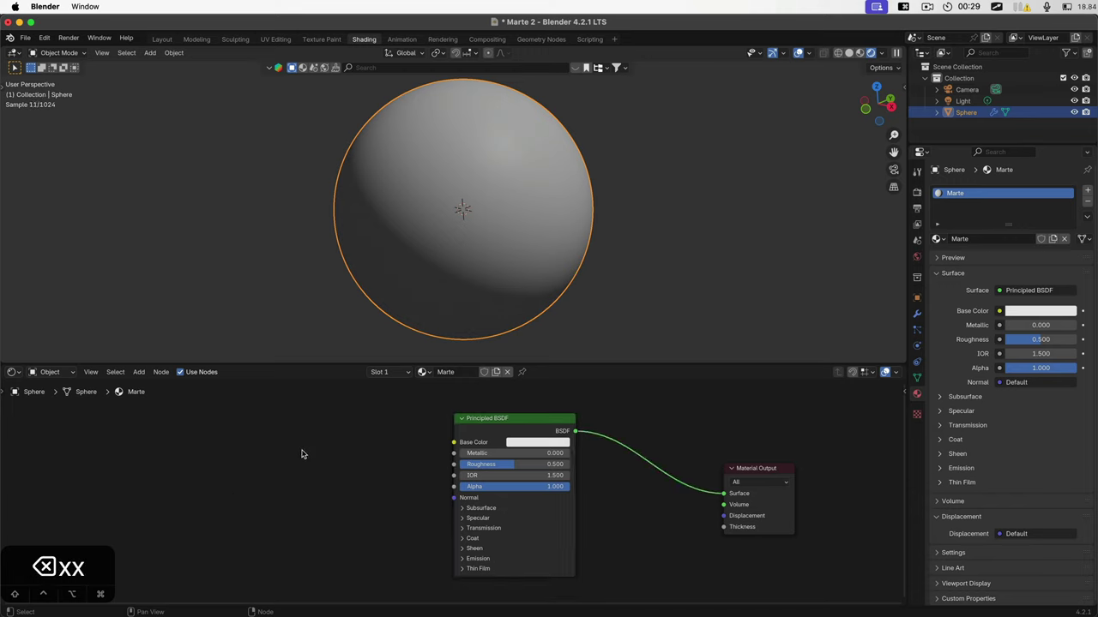
pyautogui.hotkey('shift', 'a')
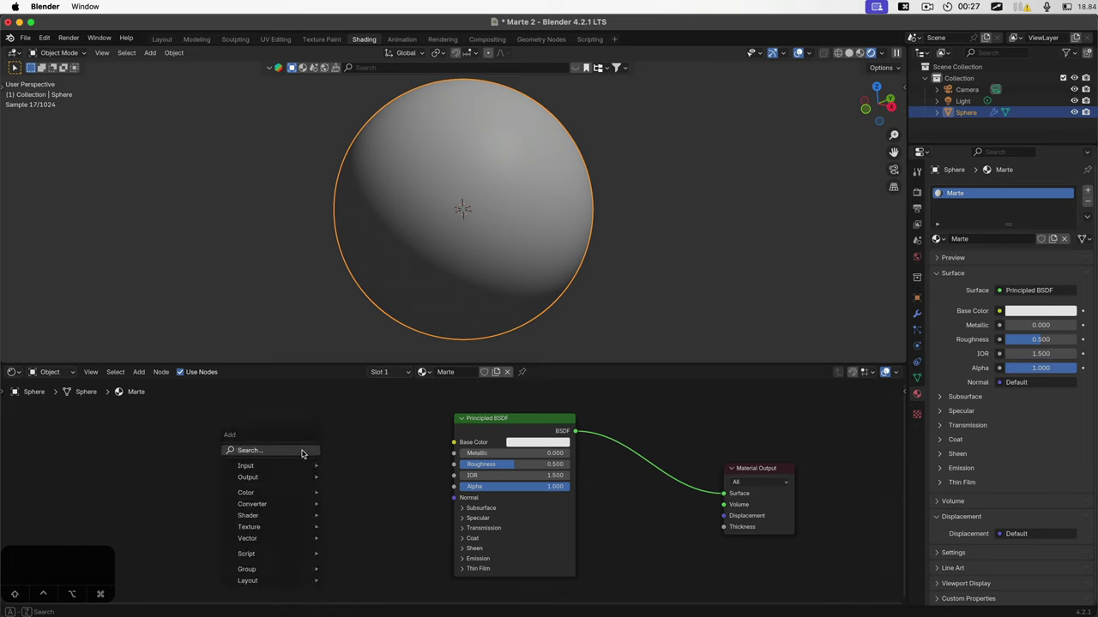
pyautogui.write('ima')
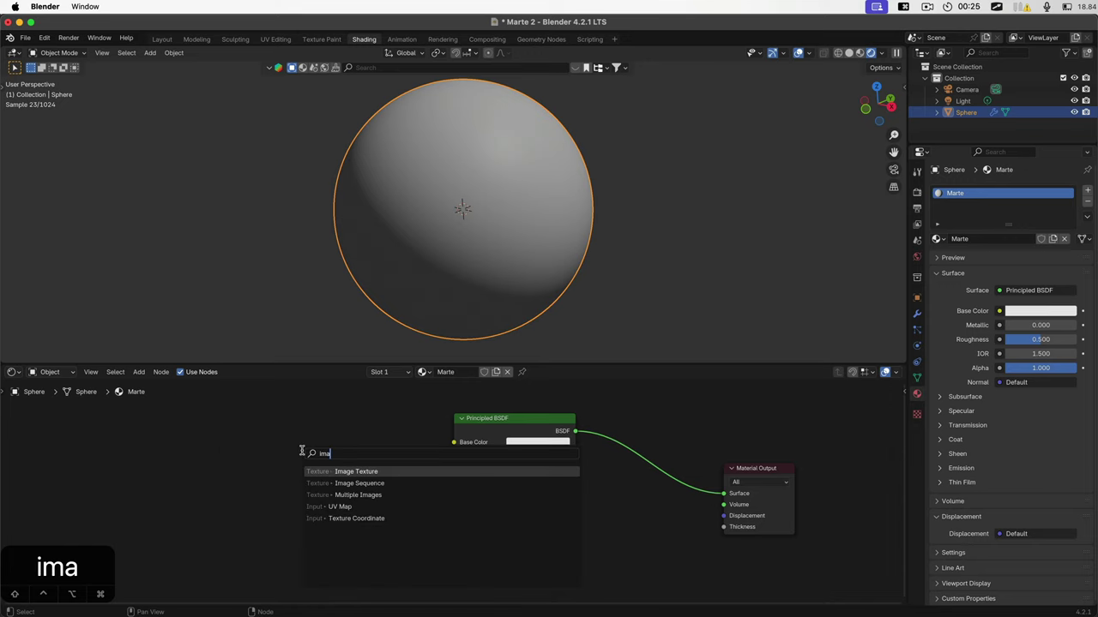
pyautogui.press('Return')
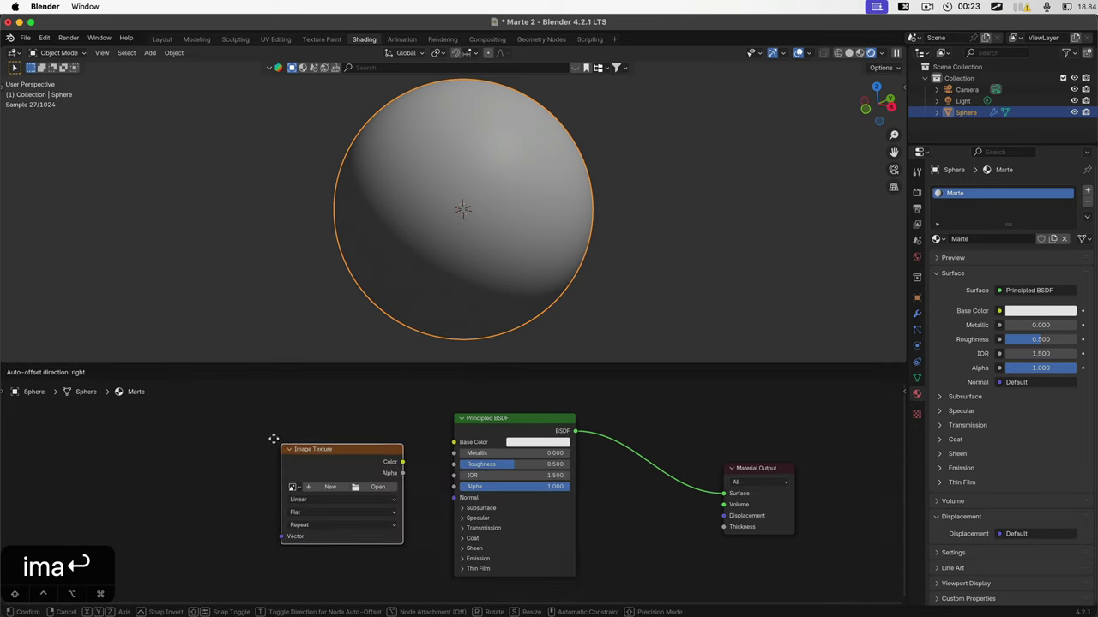
pyautogui.click(266, 436)
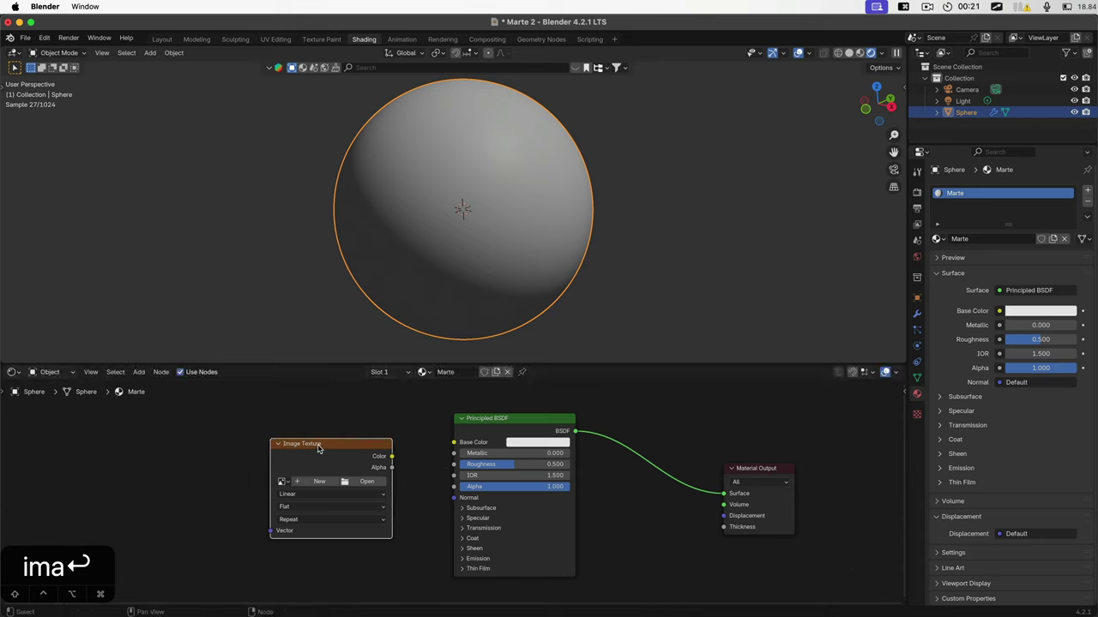
pyautogui.click(393, 461)
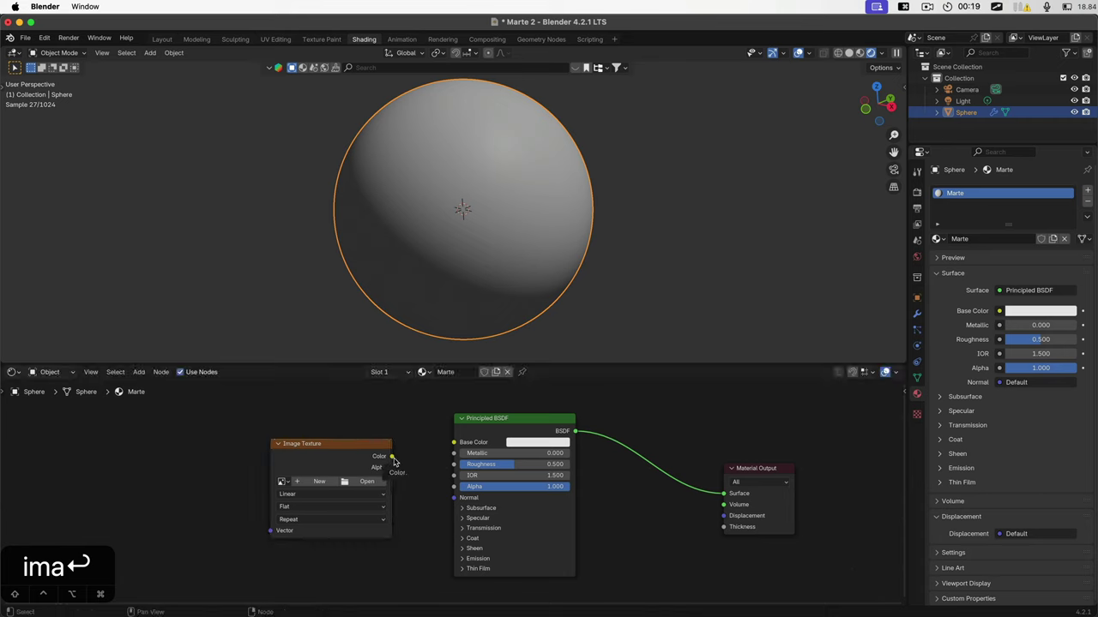
pyautogui.moveTo(393, 459); pyautogui.dragTo(455, 443)
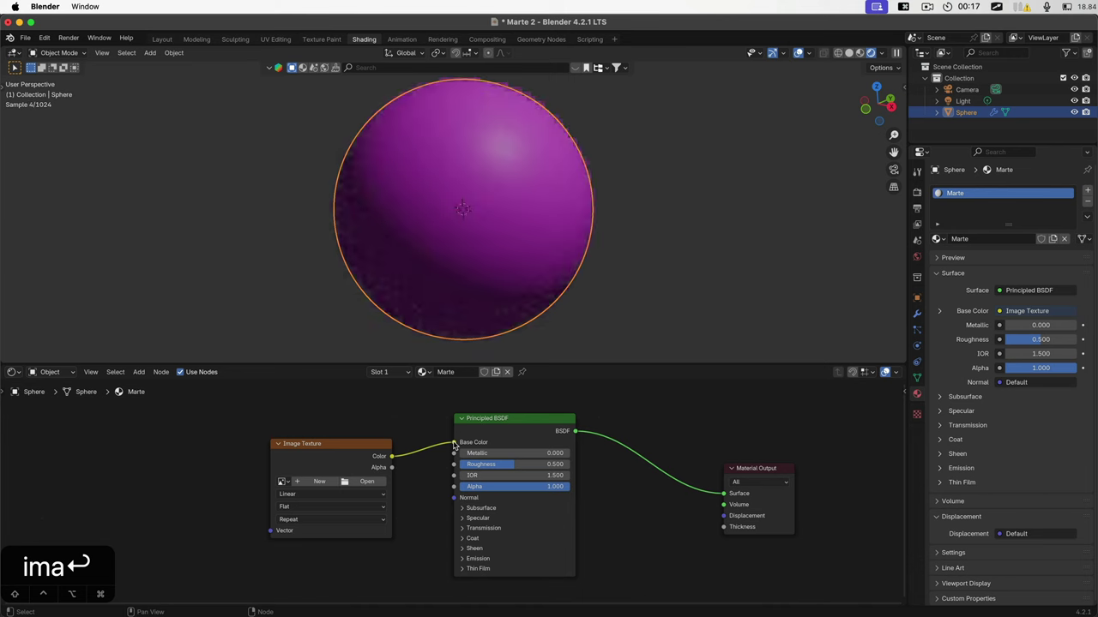
# Step: Load 8k_mars.jpg from the Planetas folder into the Image Texture node and move the node farther from the Principled BSDF
pyautogui.click(367, 481)
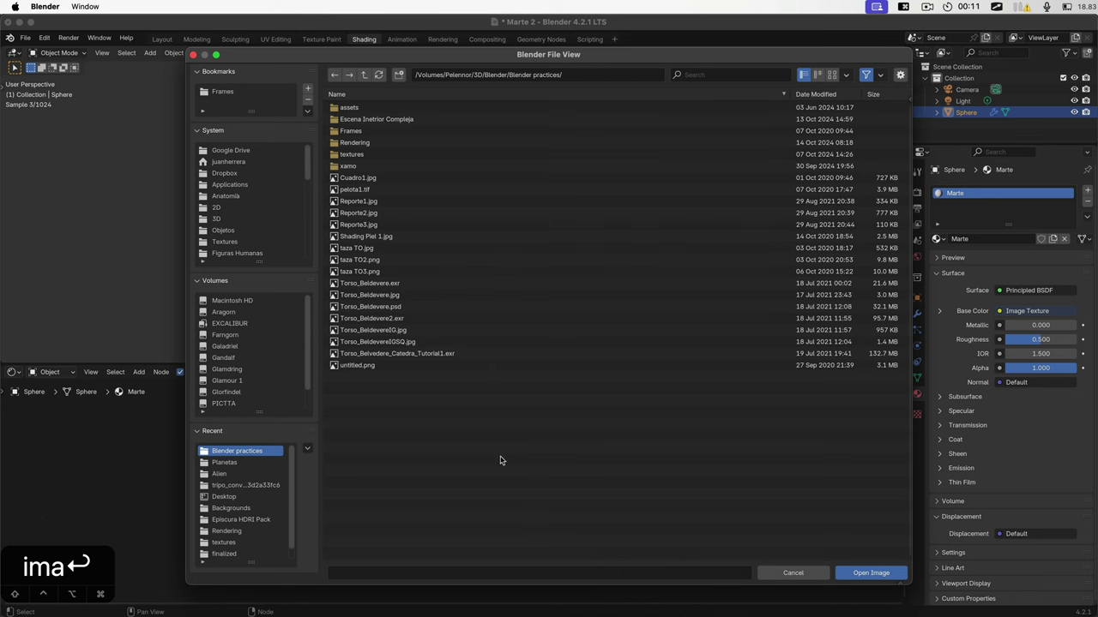
pyautogui.press('super+Tab')
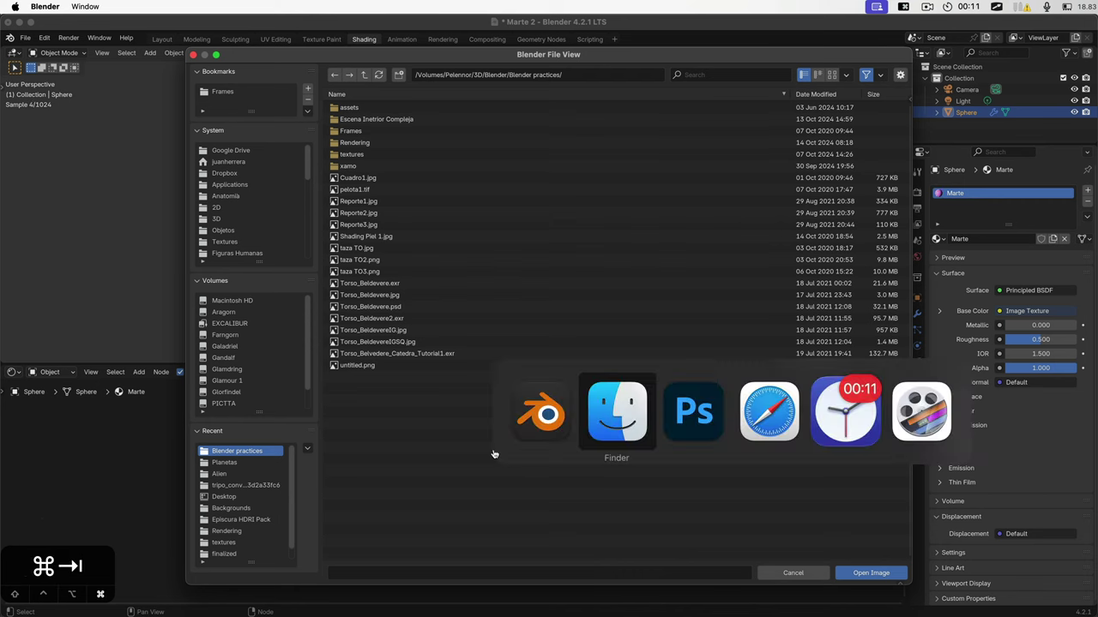
pyautogui.click(630, 423)
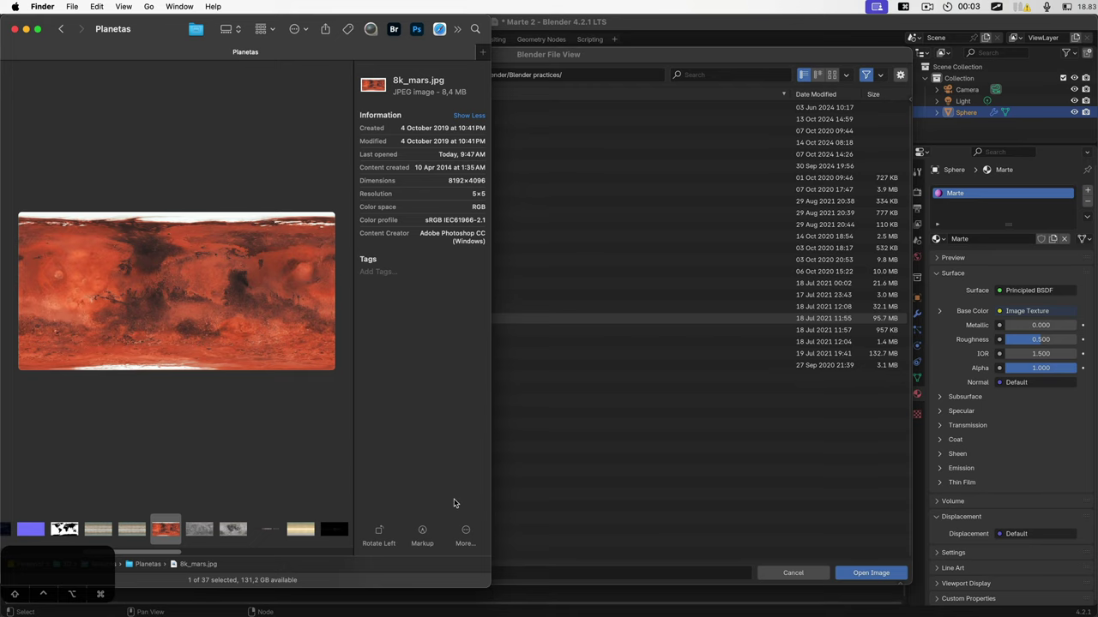
pyautogui.moveTo(444, 485); pyautogui.dragTo(400, 353)
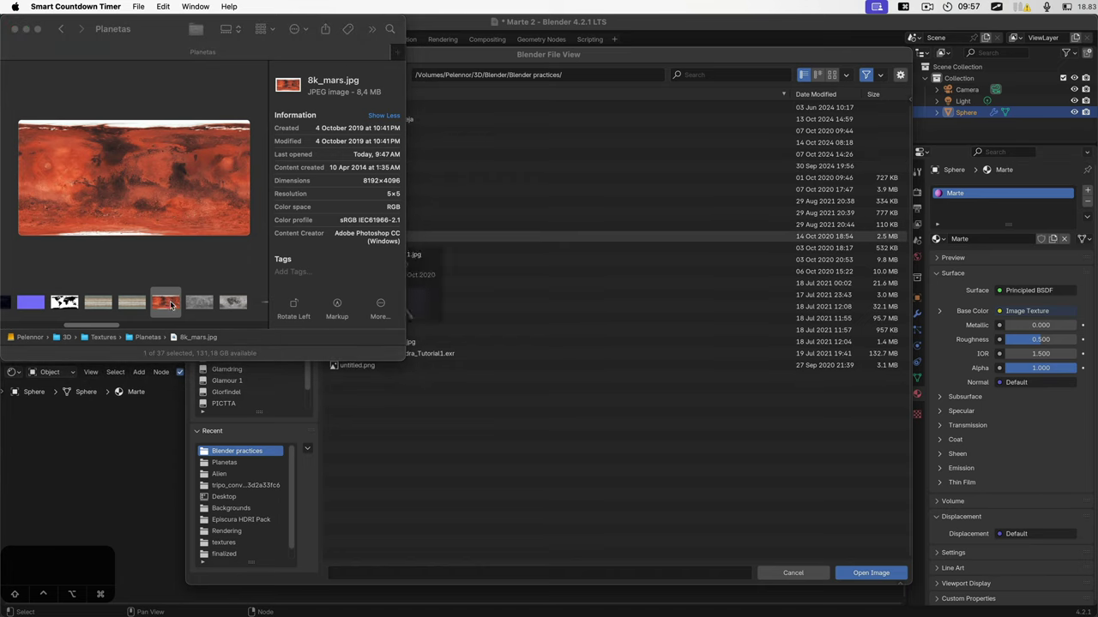
pyautogui.moveTo(171, 306); pyautogui.dragTo(589, 444)
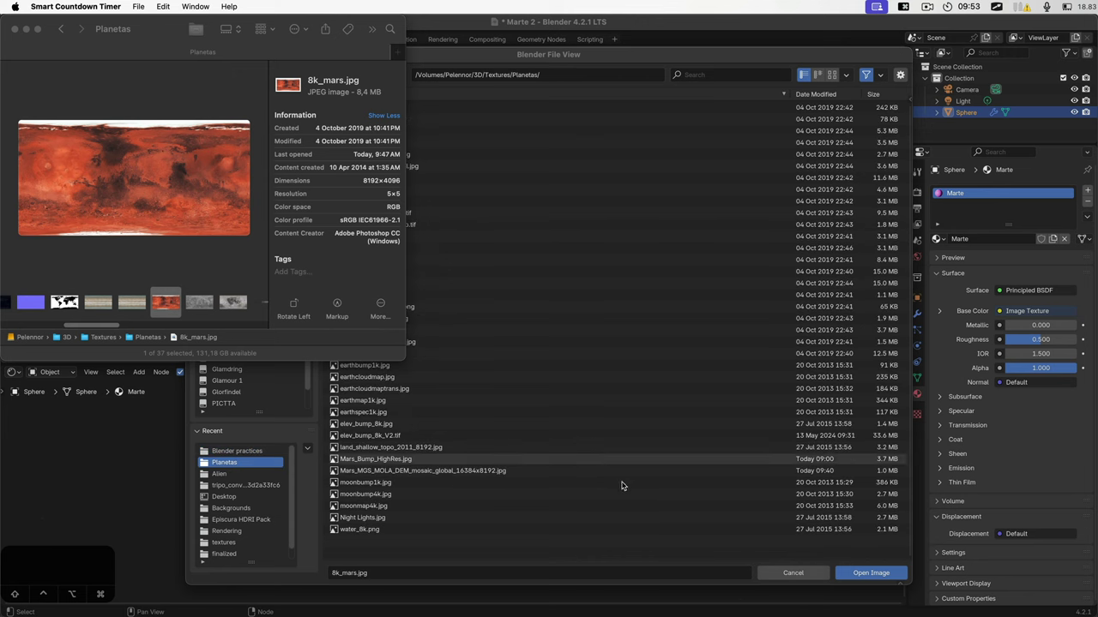
pyautogui.click(881, 574)
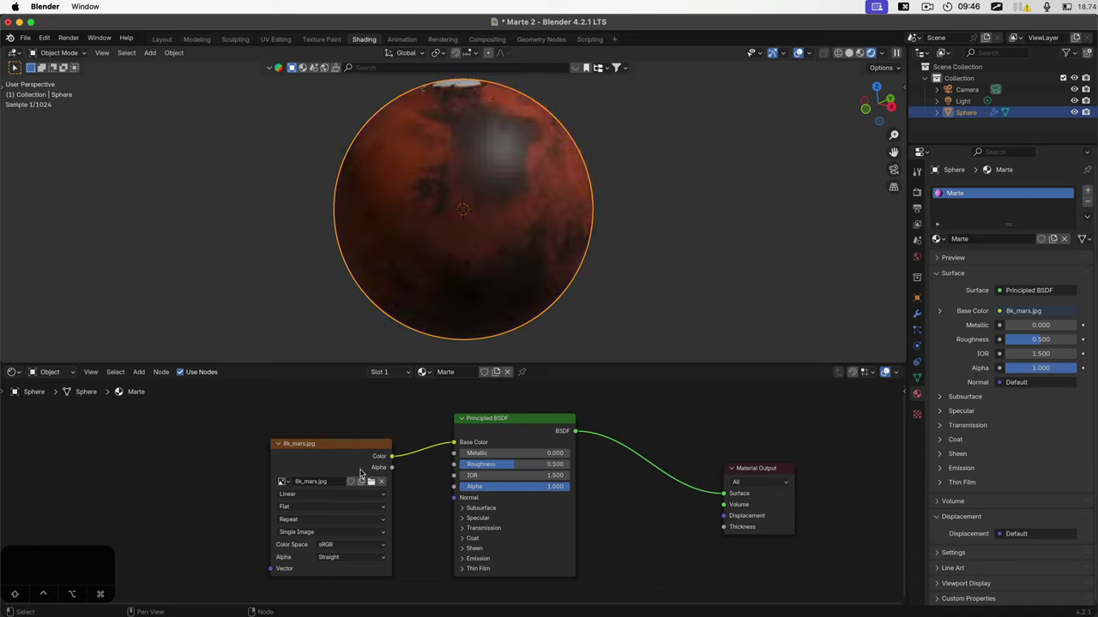
pyautogui.moveTo(351, 447); pyautogui.dragTo(300, 411)
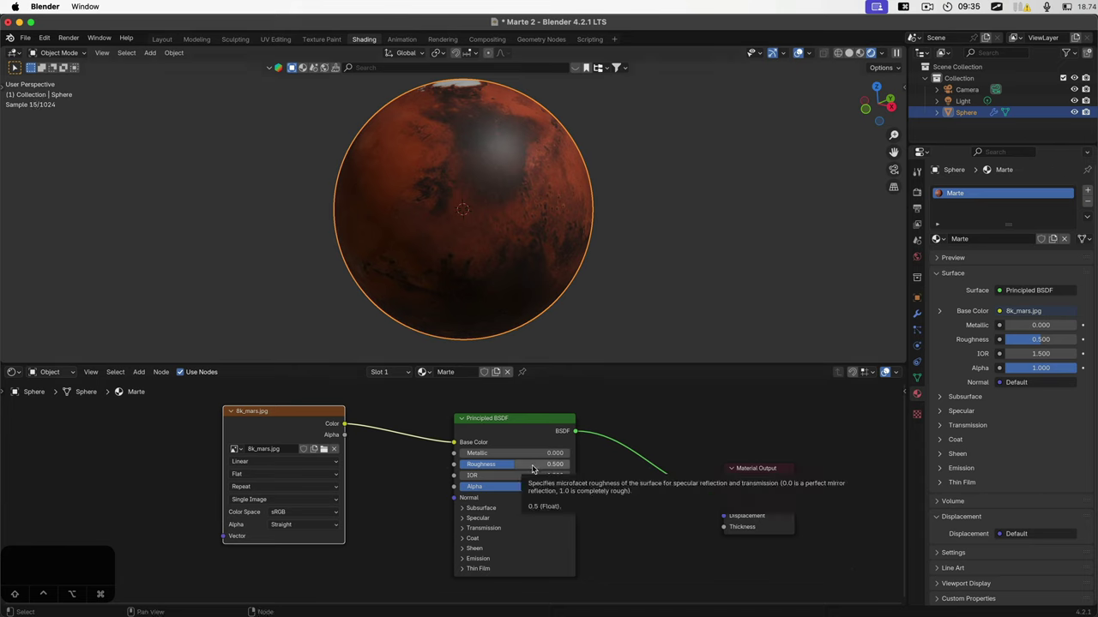
# Step: Set the Principled BSDF roughness to 1
pyautogui.doubleClick(531, 469)
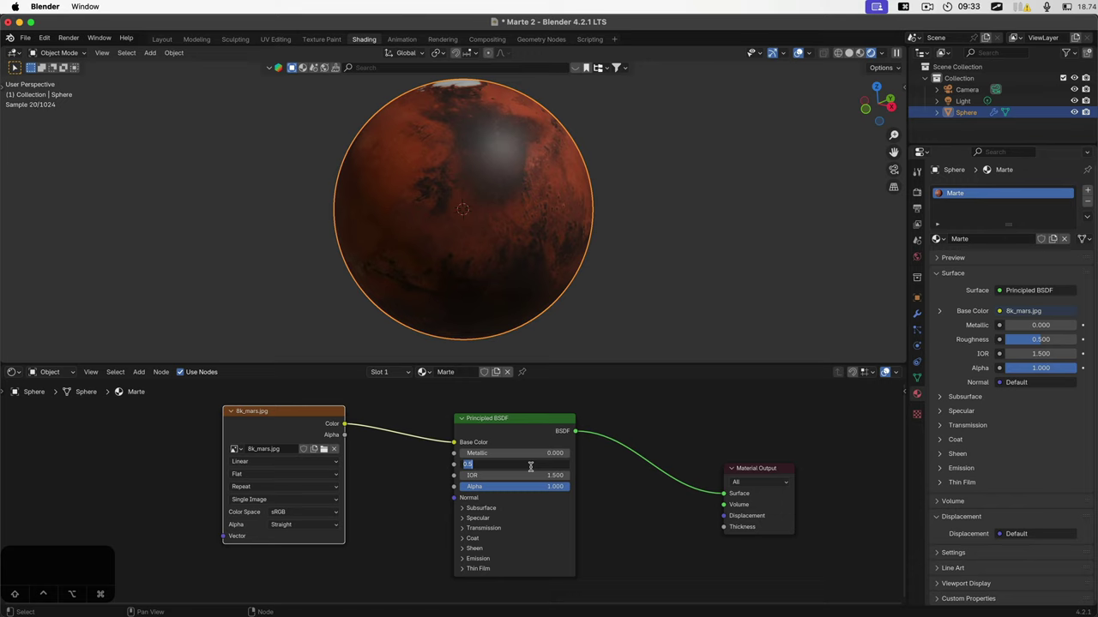
pyautogui.write('1')
pyautogui.press('Tab')
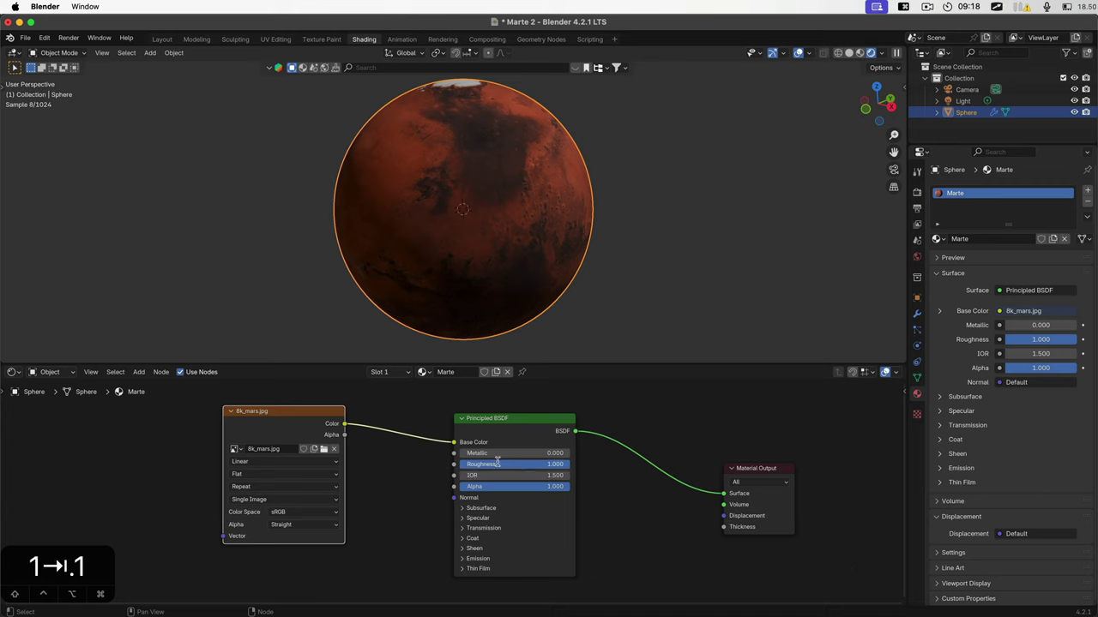
# Step: Try Principled BSDF roughness values of 0.1 and 0.3 to compare the highlight, and return the roughness to 1
pyautogui.doubleClick(498, 464)
pyautogui.write('.1')
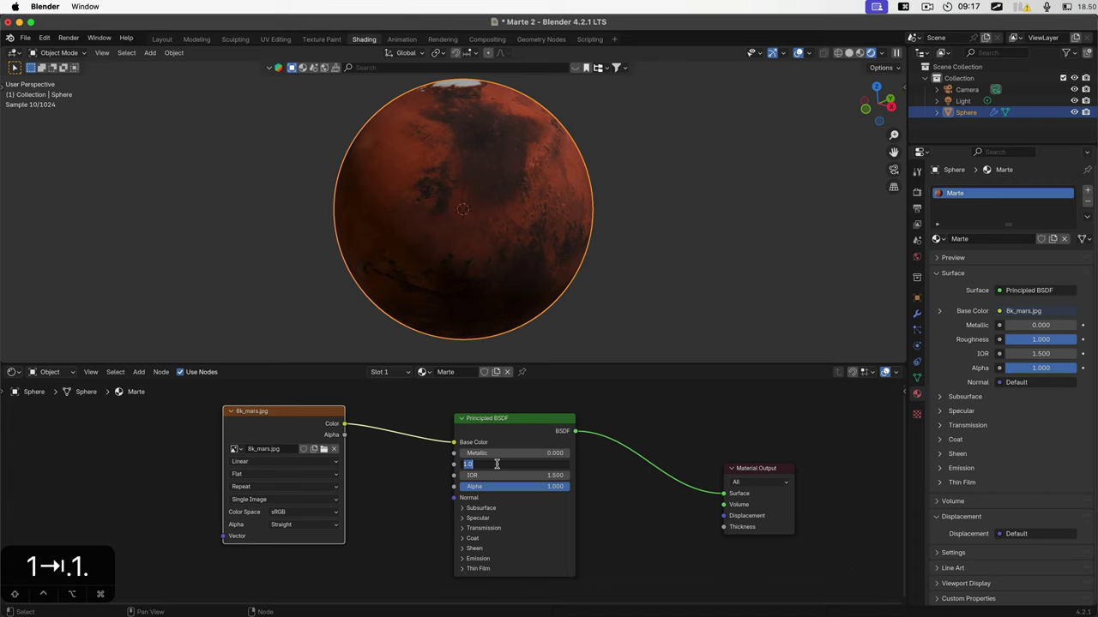
pyautogui.press('Tab')
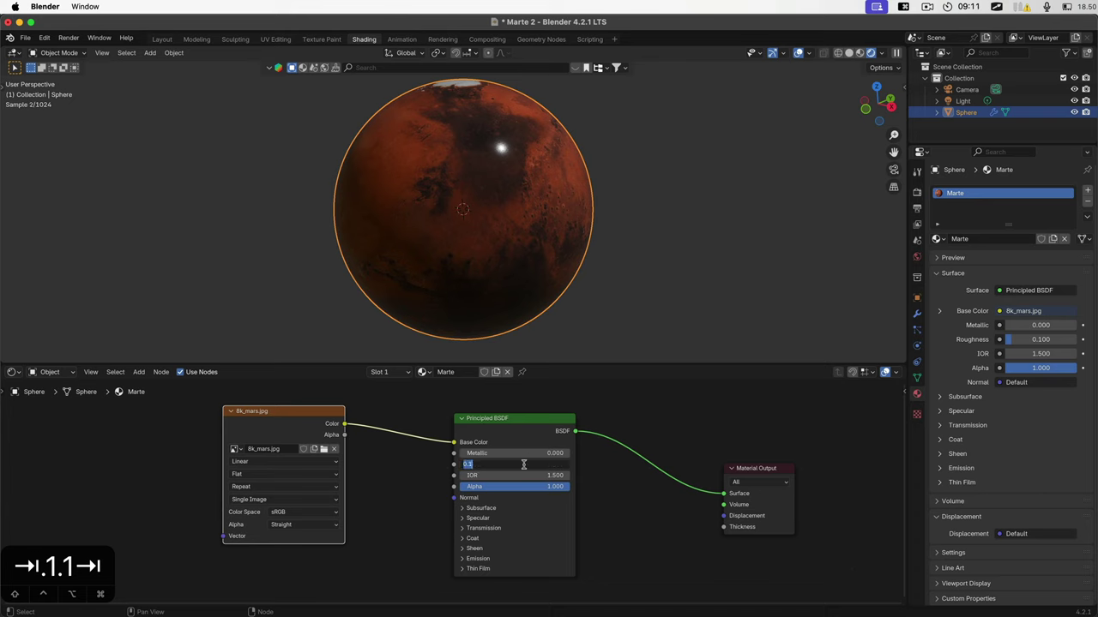
pyautogui.press('BackSpace')
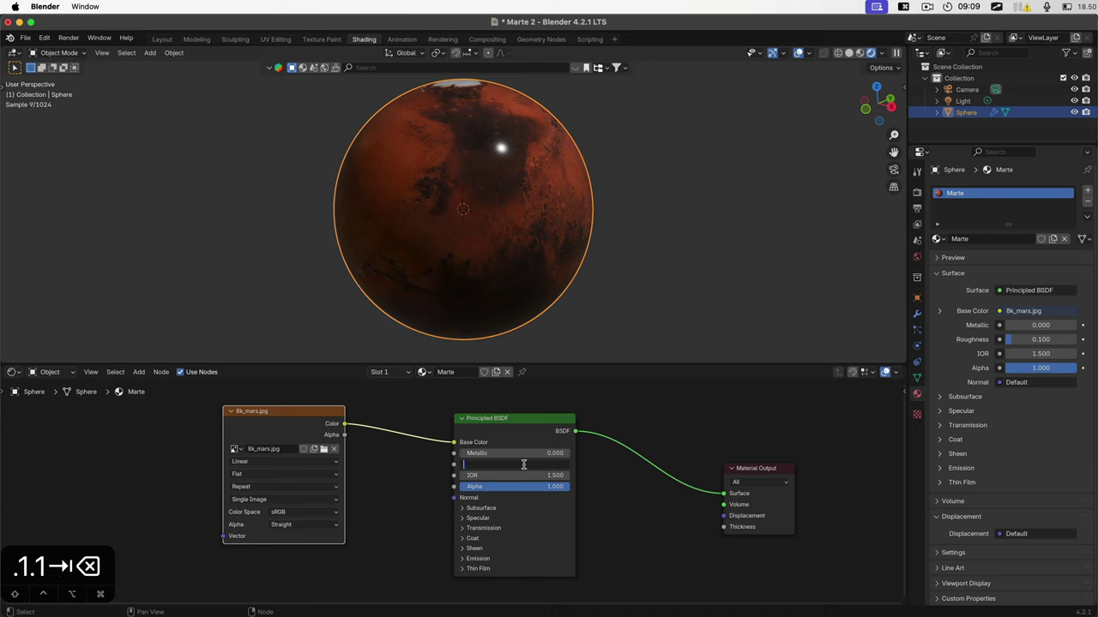
pyautogui.write('.3')
pyautogui.press('Tab')
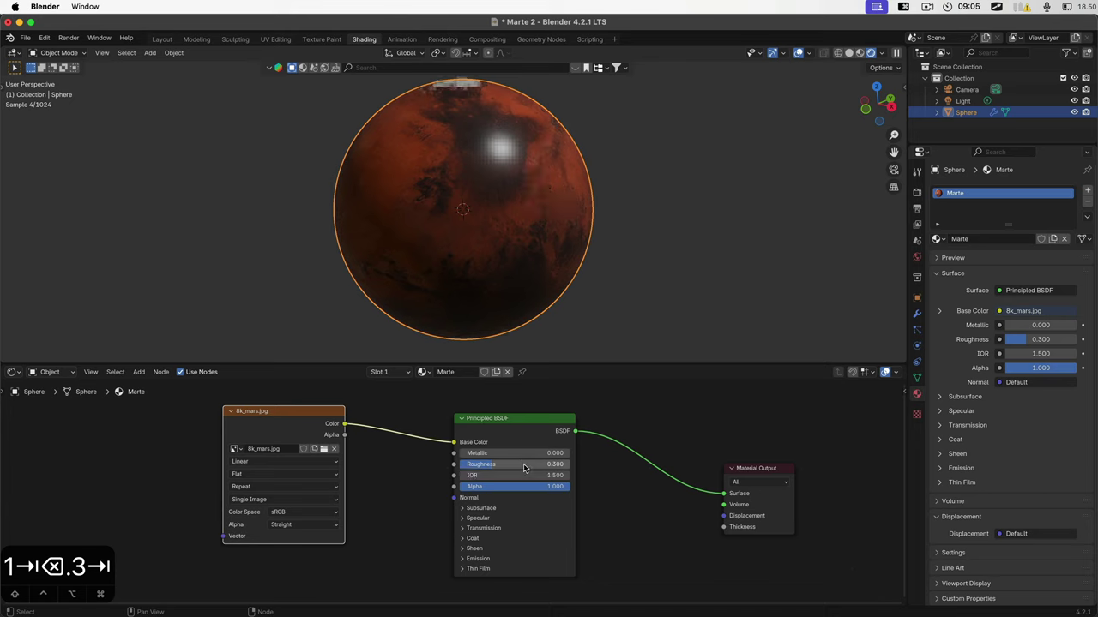
pyautogui.click(524, 464)
pyautogui.write('1')
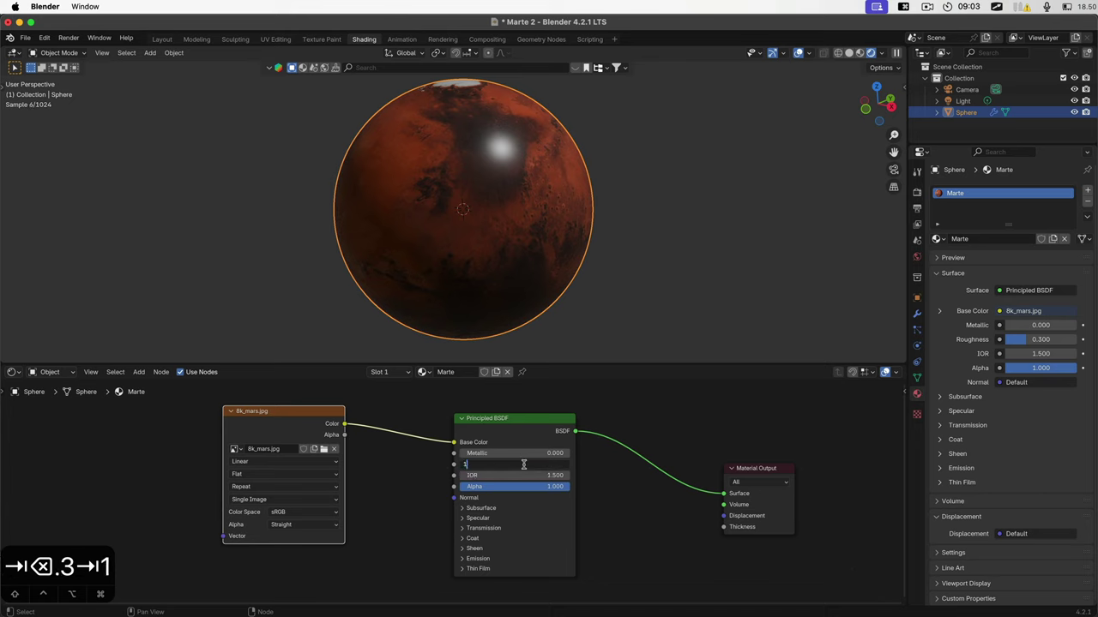
pyautogui.press('Tab')
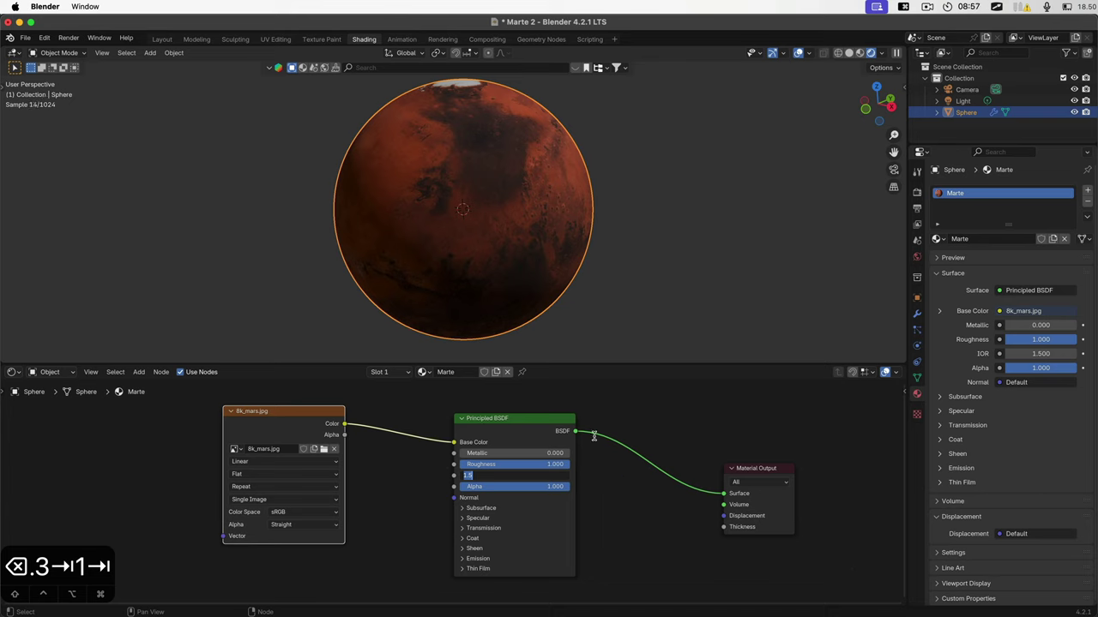
pyautogui.click(654, 523)
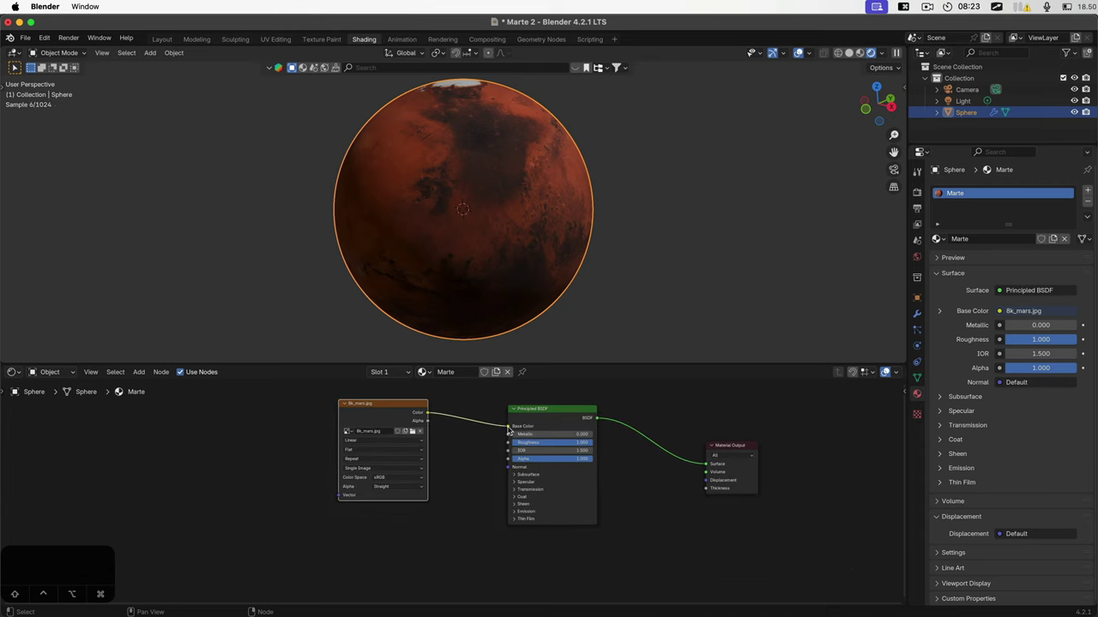
# Step: Disconnect the 8k_mars.jpg texture node from Base Color and collapse the node
pyautogui.moveTo(509, 431); pyautogui.dragTo(518, 428)
pyautogui.moveTo(427, 413); pyautogui.dragTo(450, 416)
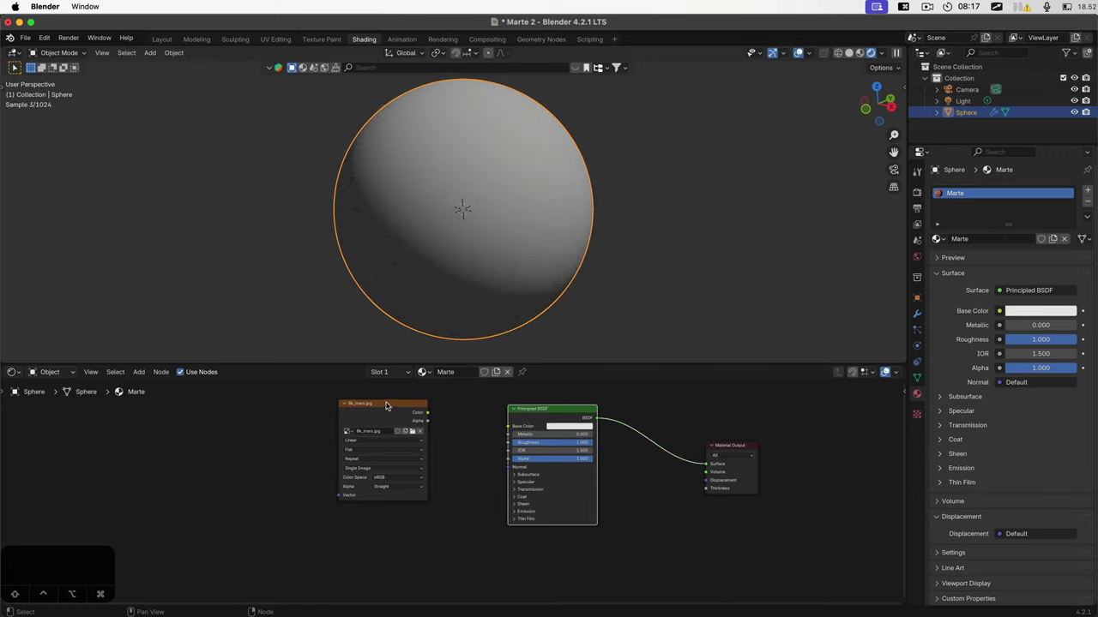
pyautogui.click(385, 406)
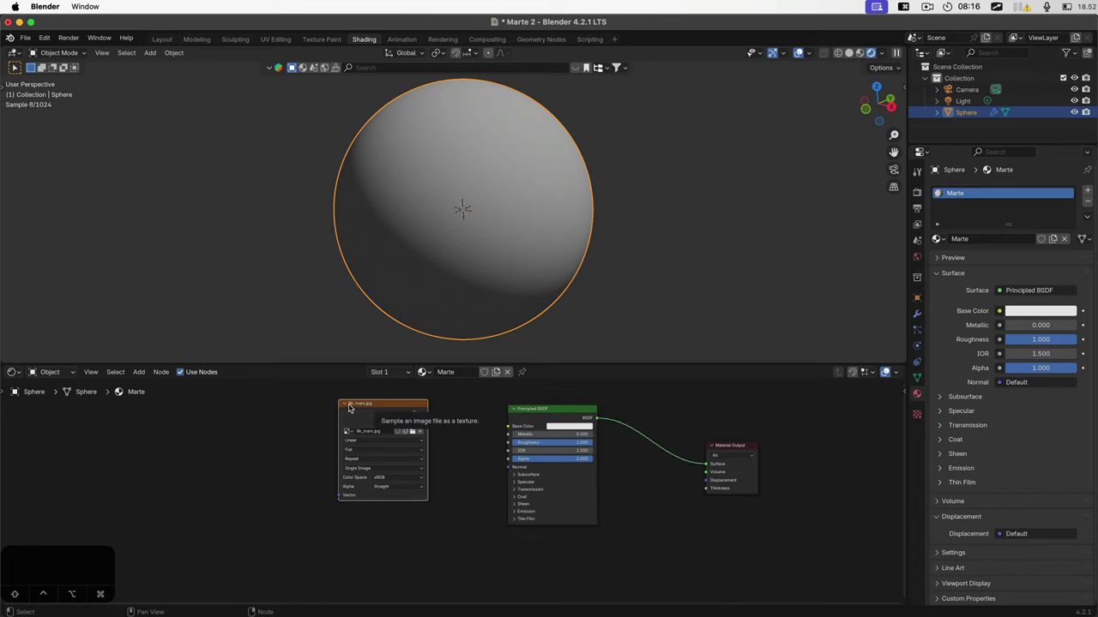
pyautogui.click(343, 404)
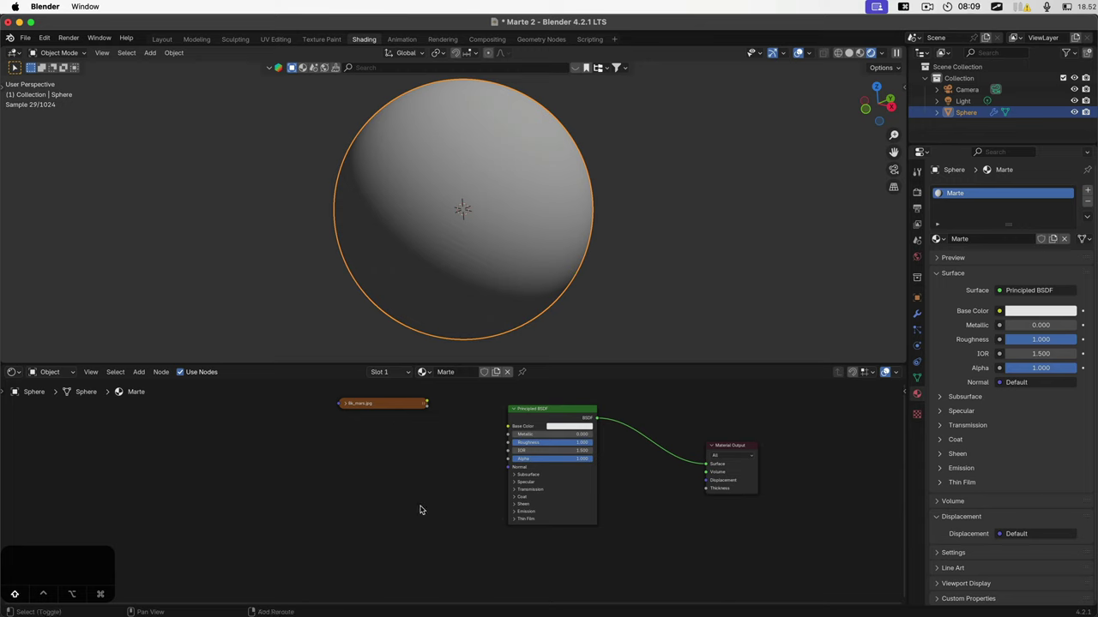
# Step: Add a Bump node below the collapsed 8k_mars.jpg texture node
pyautogui.hotkey('shift', 'a')
pyautogui.moveTo(410, 498)
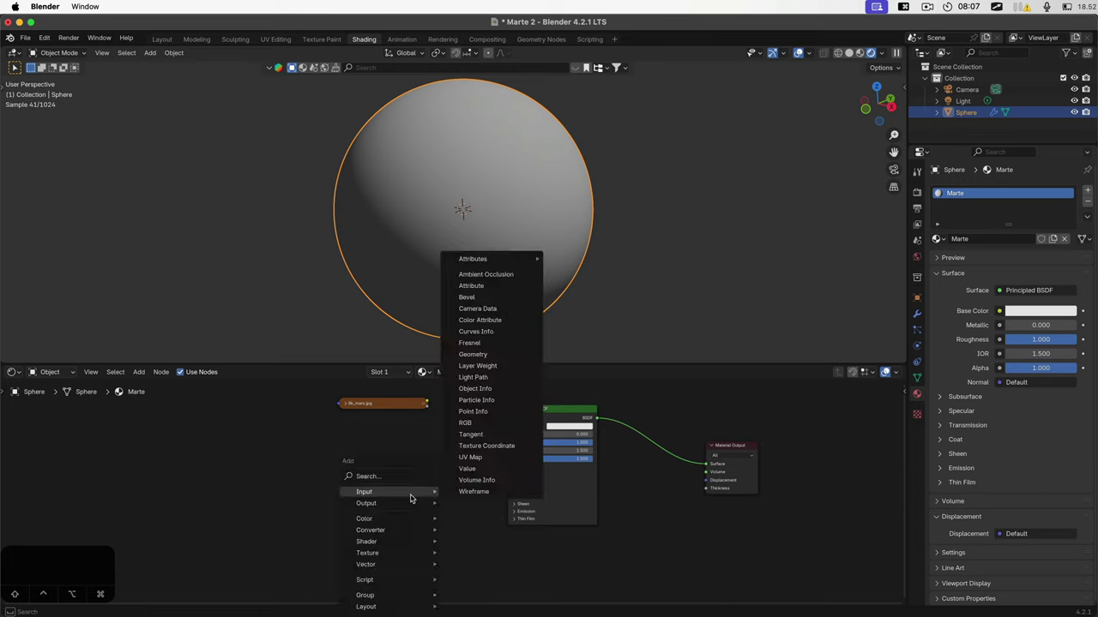
pyautogui.write('bum')
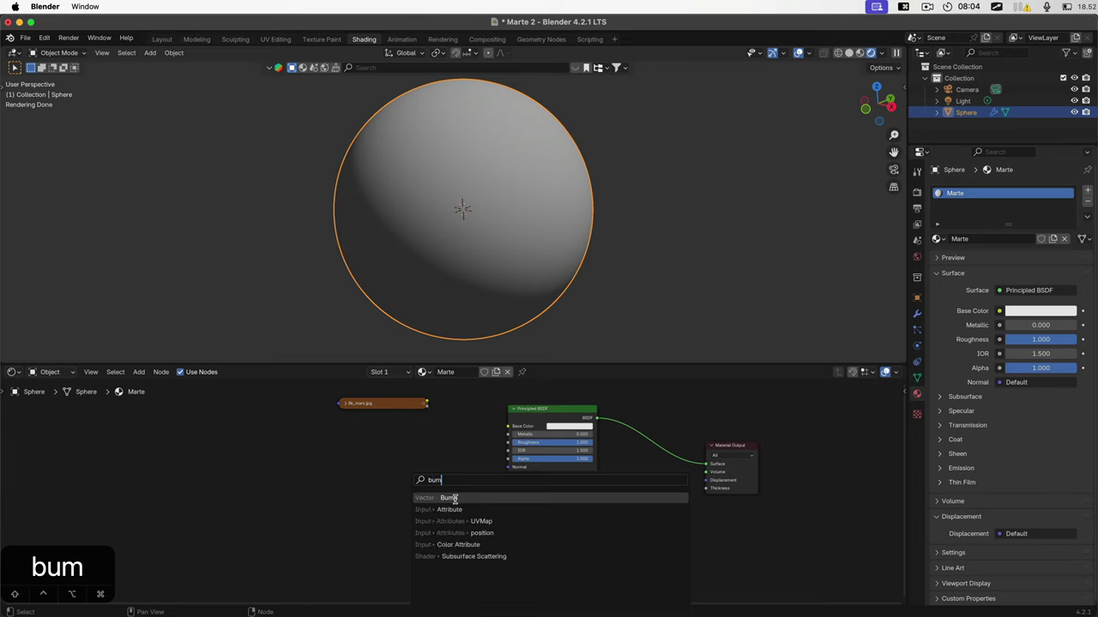
pyautogui.click(454, 498)
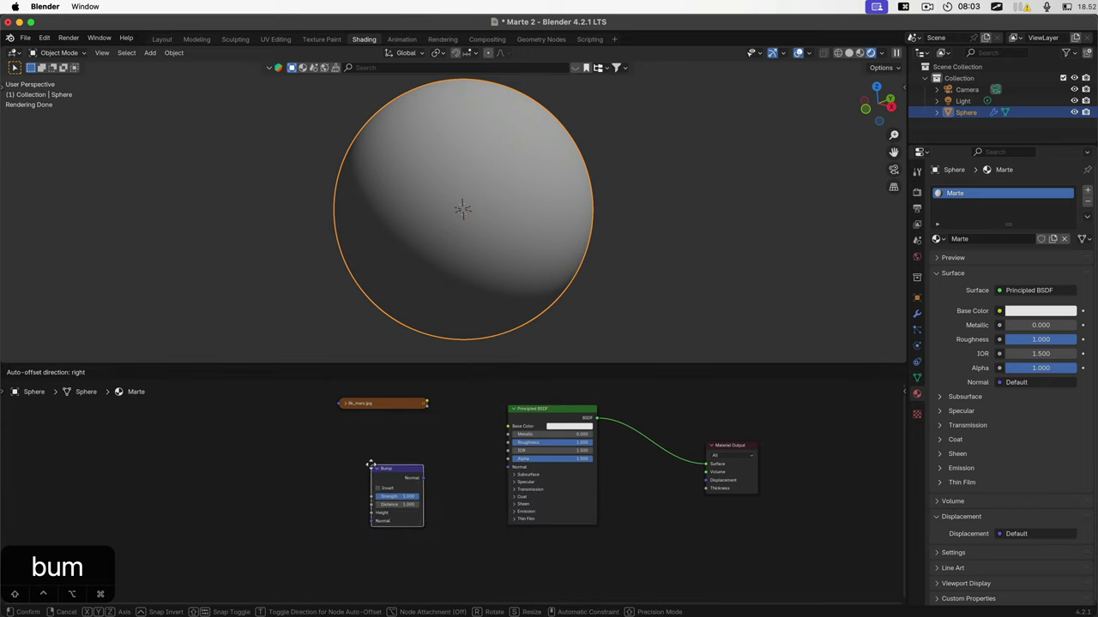
pyautogui.click(420, 495)
# Step: Connect the Bump node's Normal output to the Principled BSDF's Normal input and align the Bump node beside it
pyautogui.scroll(4, 487, 491)
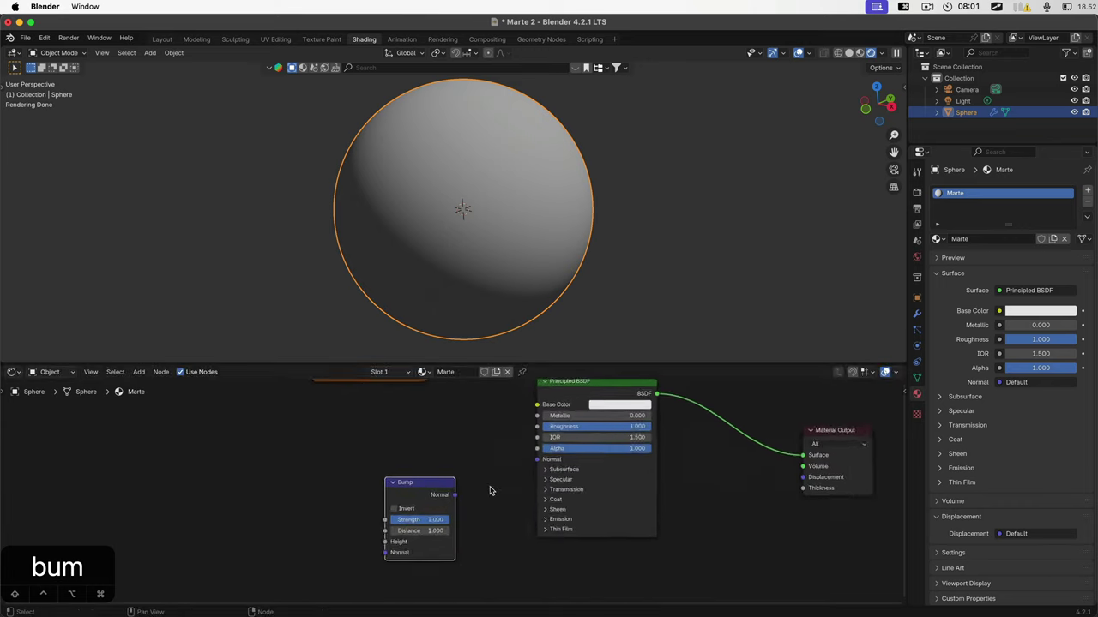
pyautogui.moveTo(469, 500); pyautogui.dragTo(591, 448)
pyautogui.moveTo(422, 487); pyautogui.dragTo(435, 441)
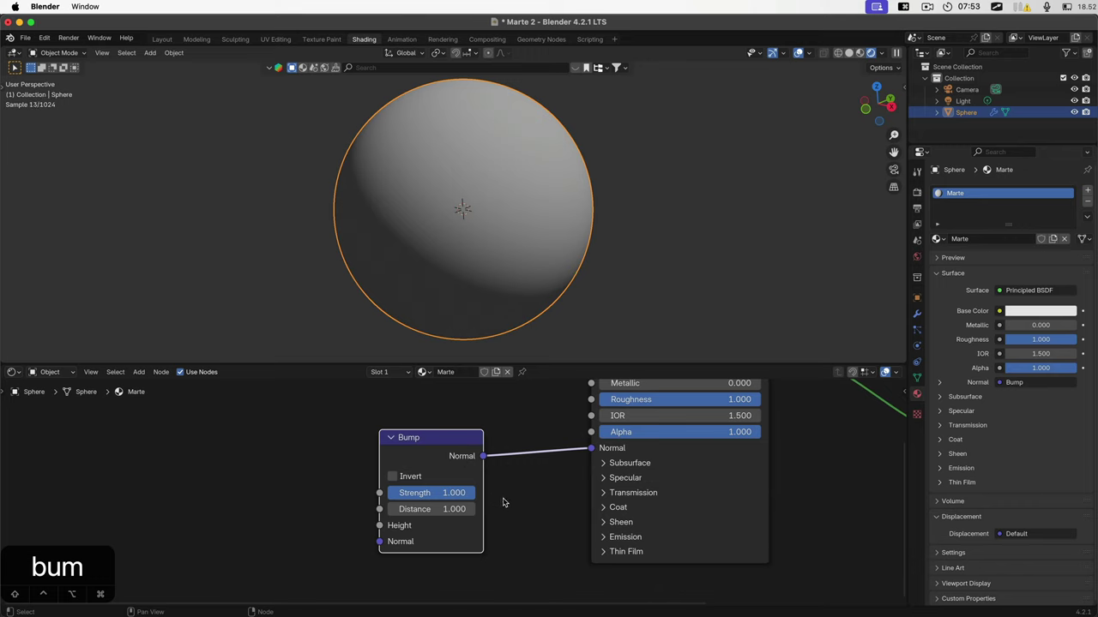
pyautogui.scroll(-4, 505, 503)
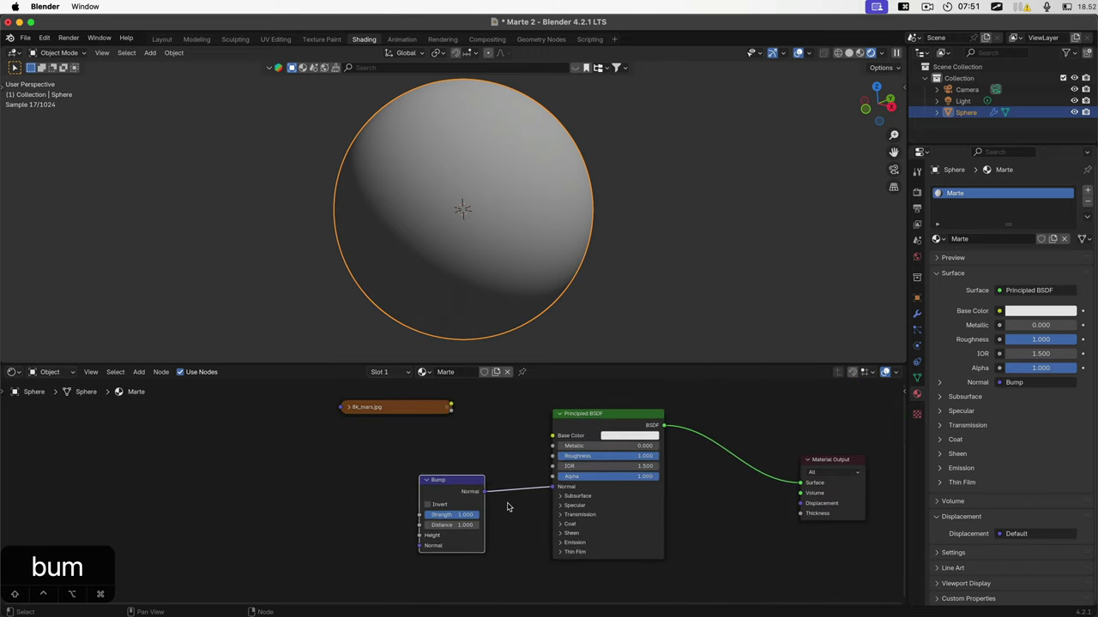
# Step: Add an Image Texture node beside the Bump node and connect its Color output to the Bump node's Height input
pyautogui.click(309, 517)
pyautogui.hotkey('shift', 'a')
pyautogui.moveTo(310, 519)
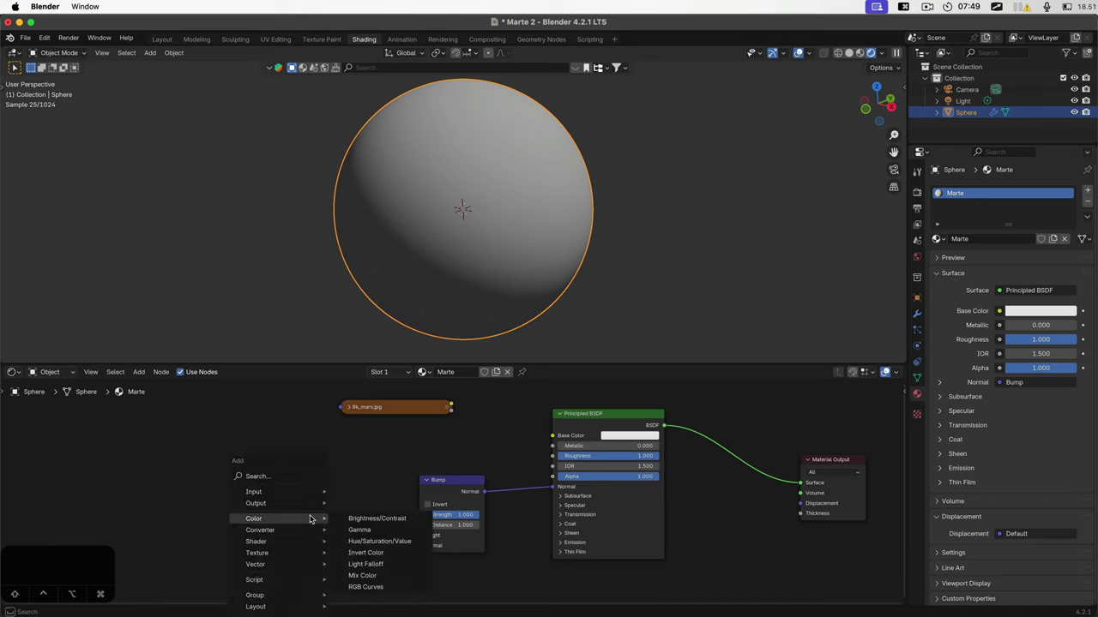
pyautogui.write('ima')
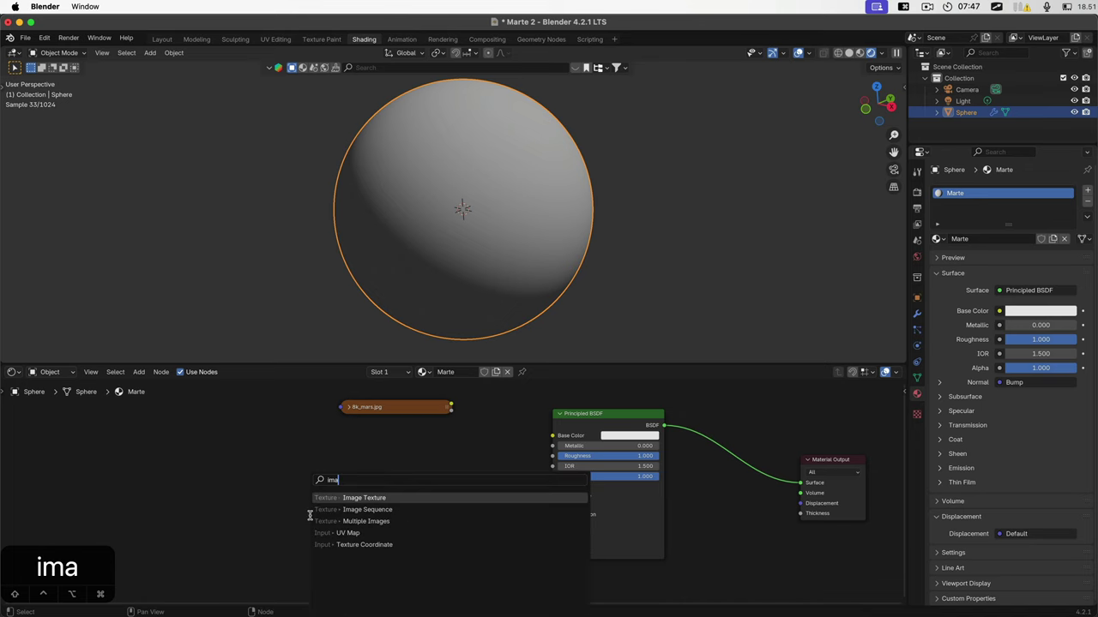
pyautogui.press('Return')
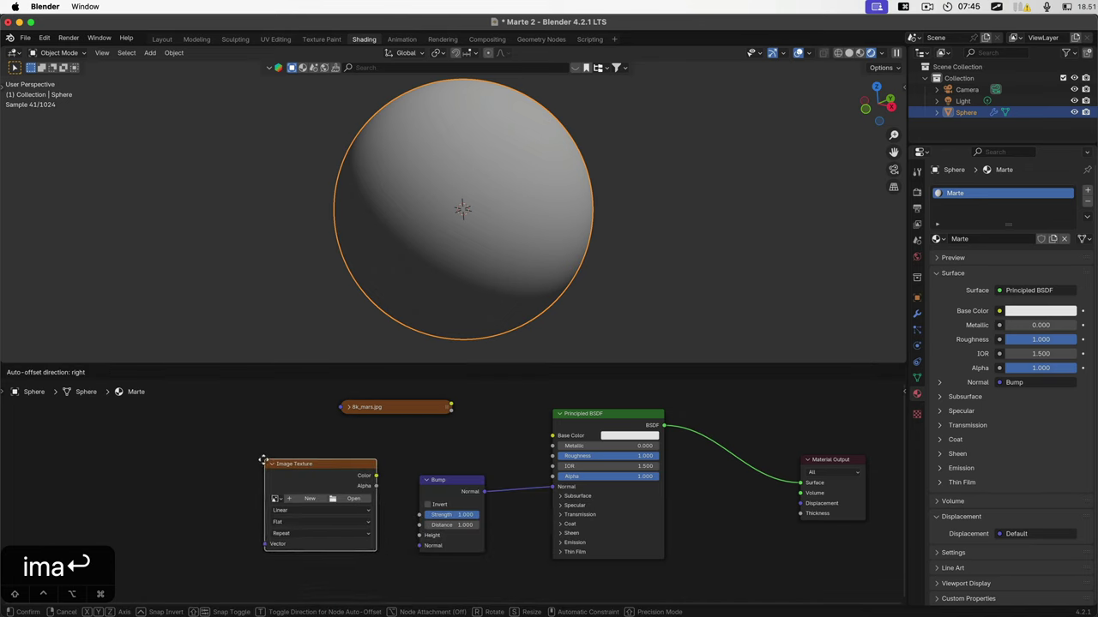
pyautogui.click(260, 463)
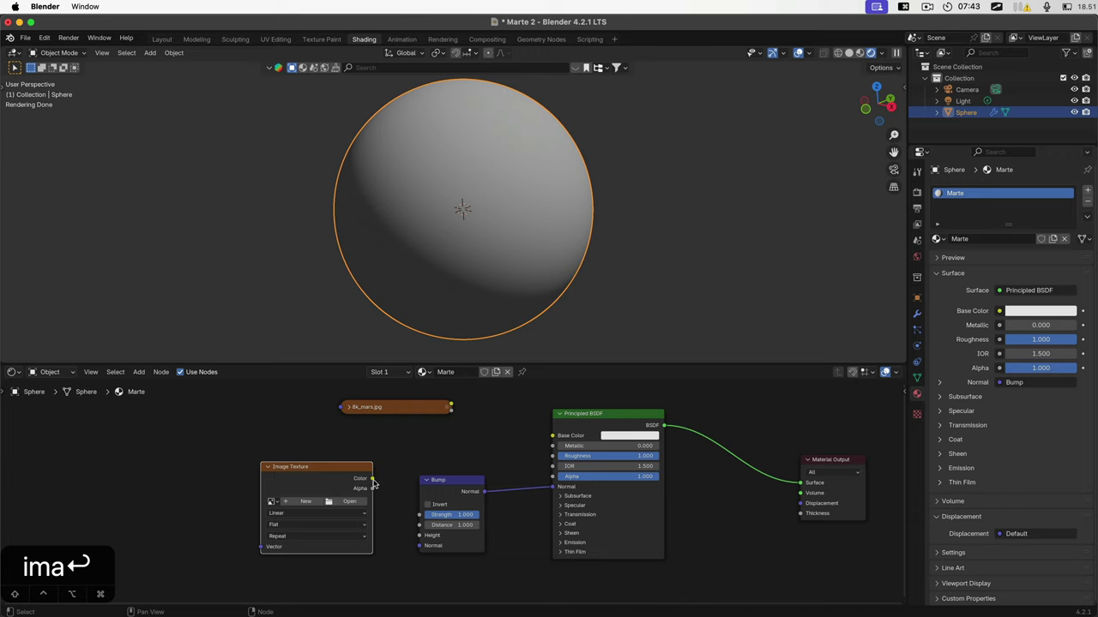
pyautogui.moveTo(373, 479); pyautogui.dragTo(418, 536)
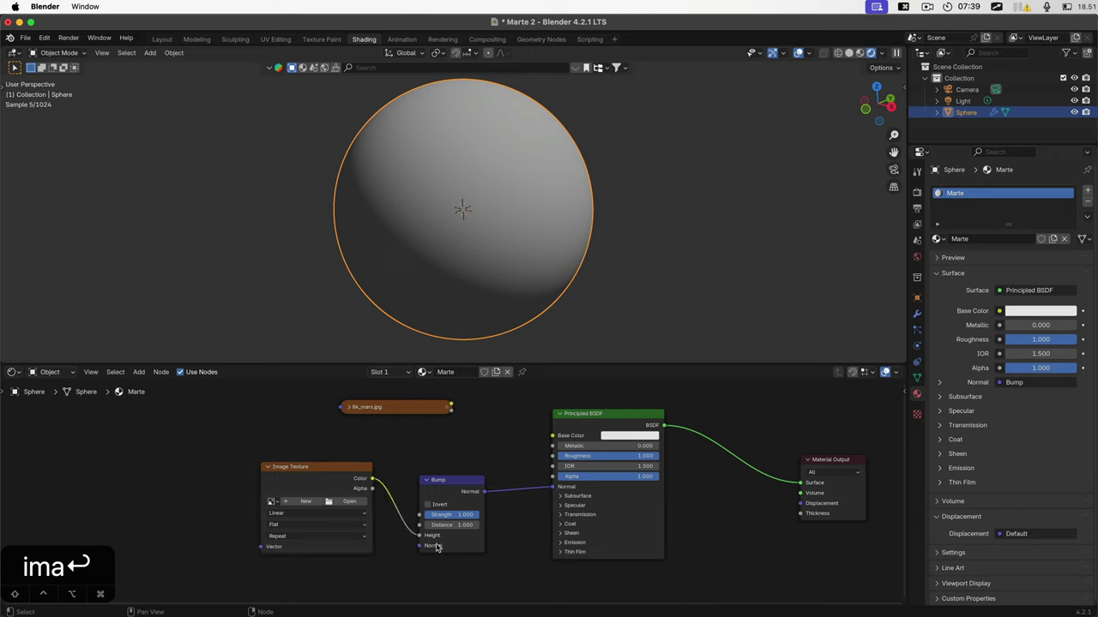
# Step: Load Mars_Bump_HighRes.jpg from the Planetas folder in Finder into the new Image Texture node
pyautogui.click(346, 502)
pyautogui.press('super+Tab')
pyautogui.press('super+Tab')
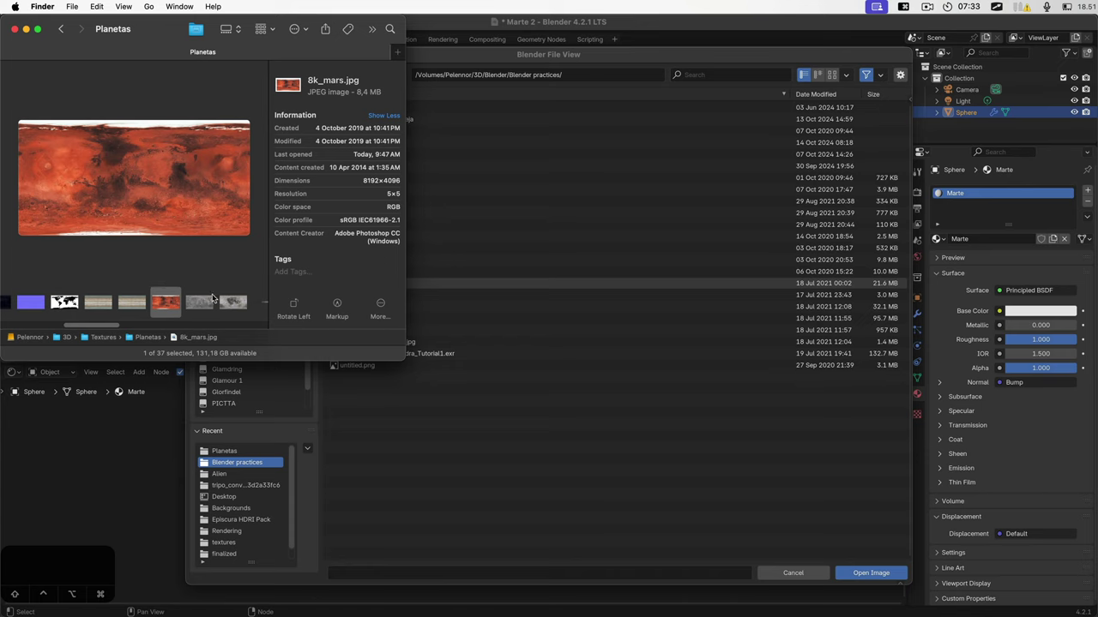
pyautogui.moveTo(118, 323); pyautogui.dragTo(198, 337)
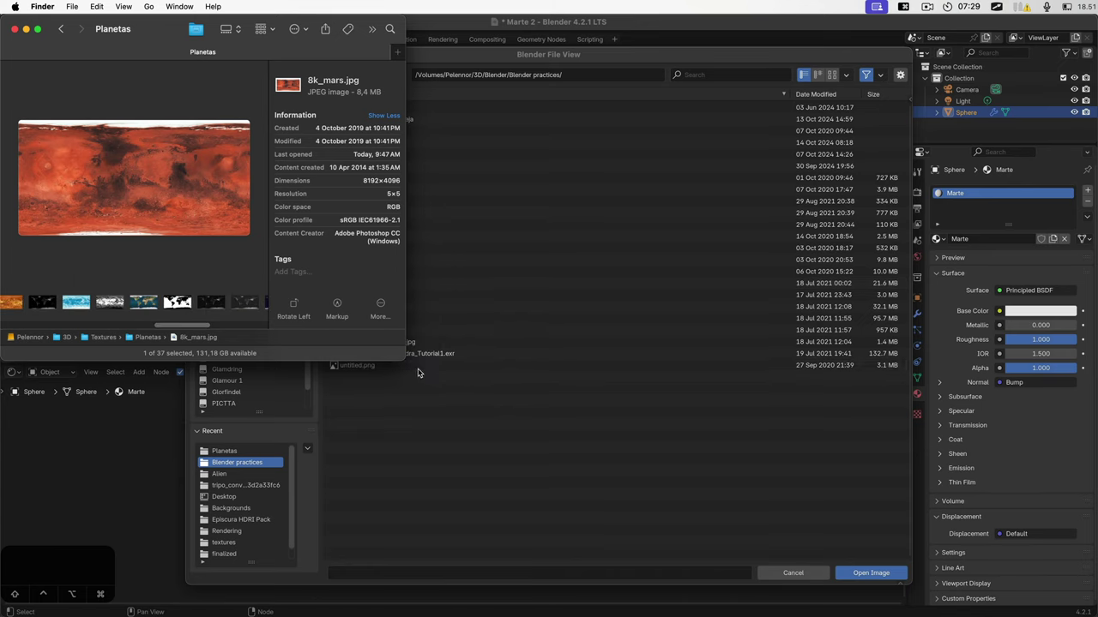
pyautogui.moveTo(400, 361); pyautogui.dragTo(435, 614)
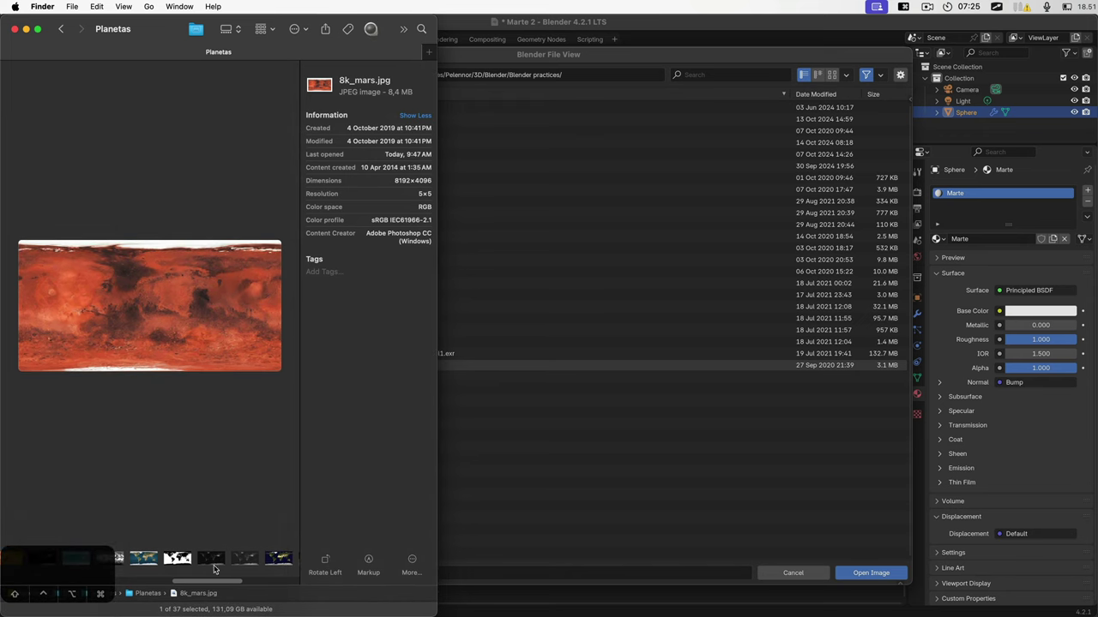
pyautogui.press('super+4')
pyautogui.press('super+2')
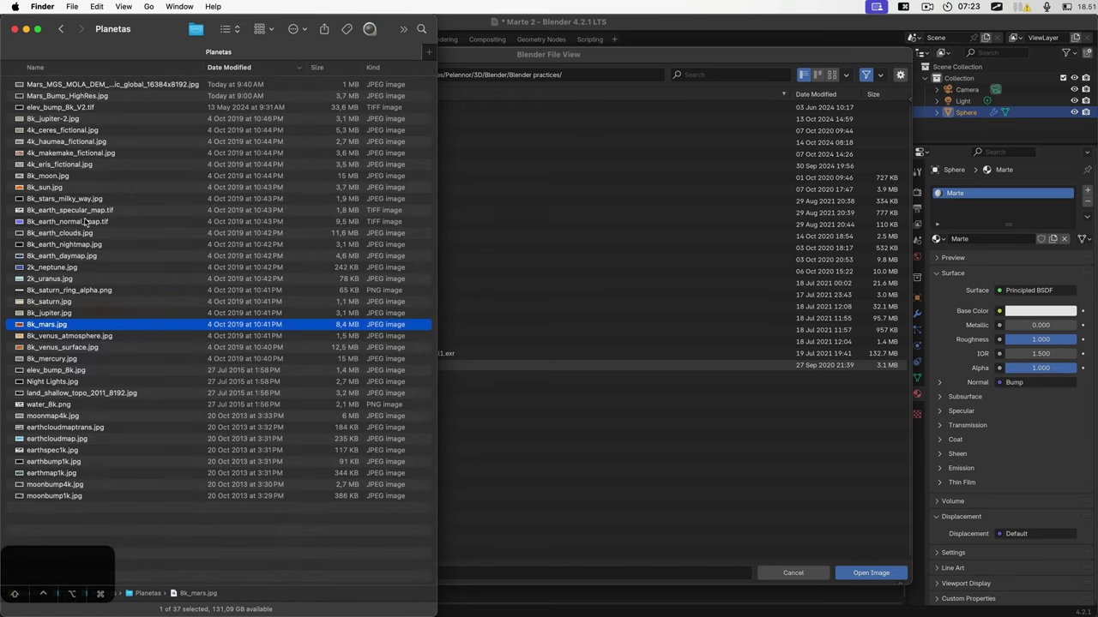
pyautogui.click(44, 97)
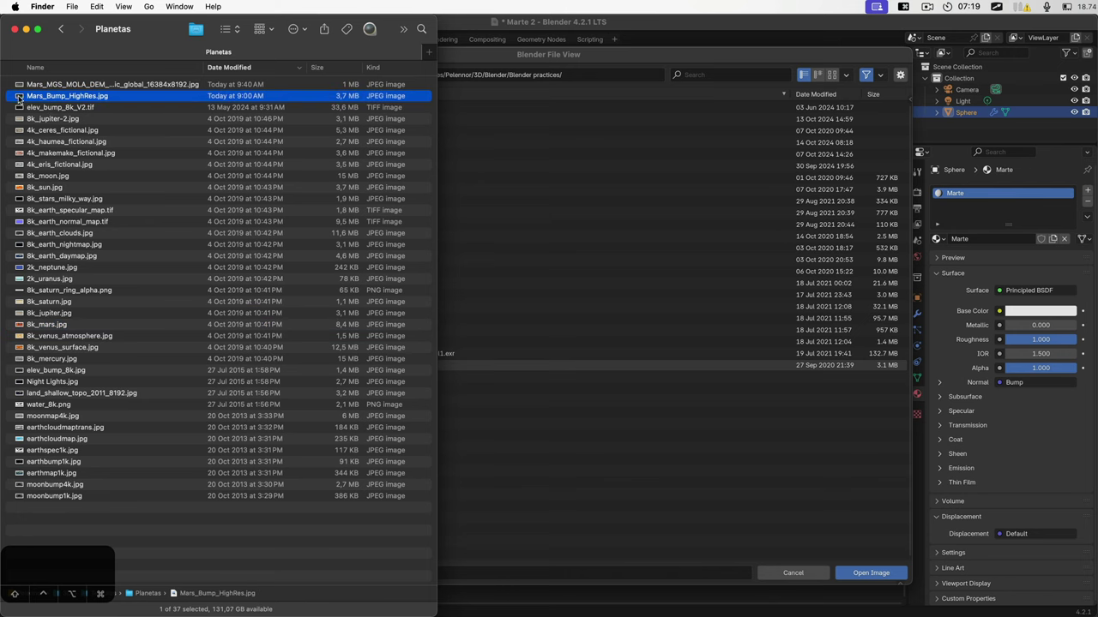
pyautogui.moveTo(20, 101); pyautogui.dragTo(639, 354)
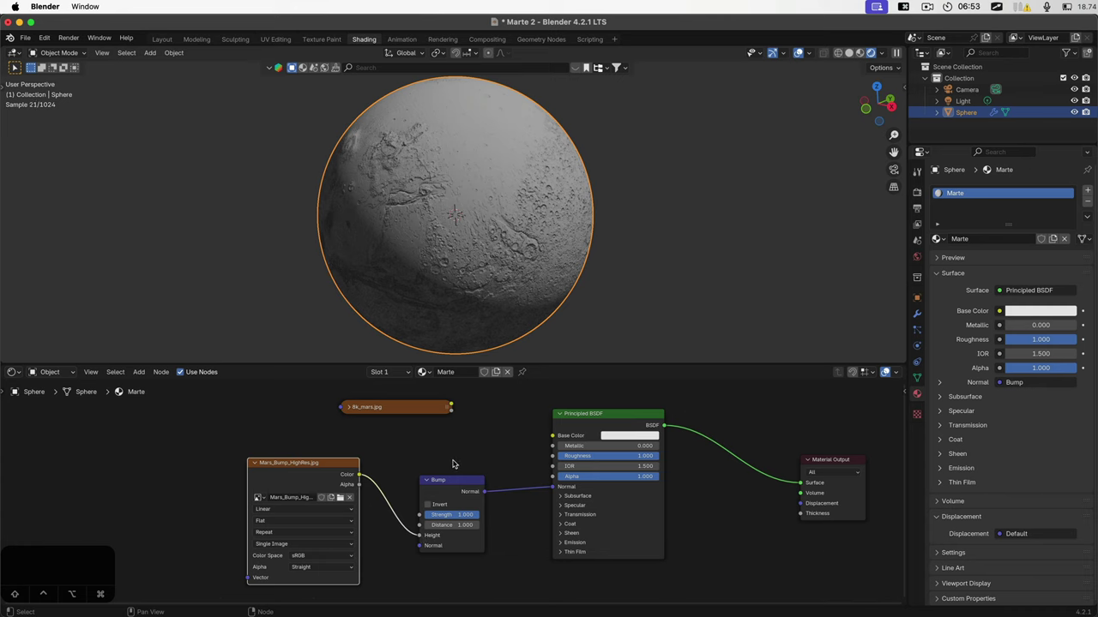
pyautogui.press('super+Tab')
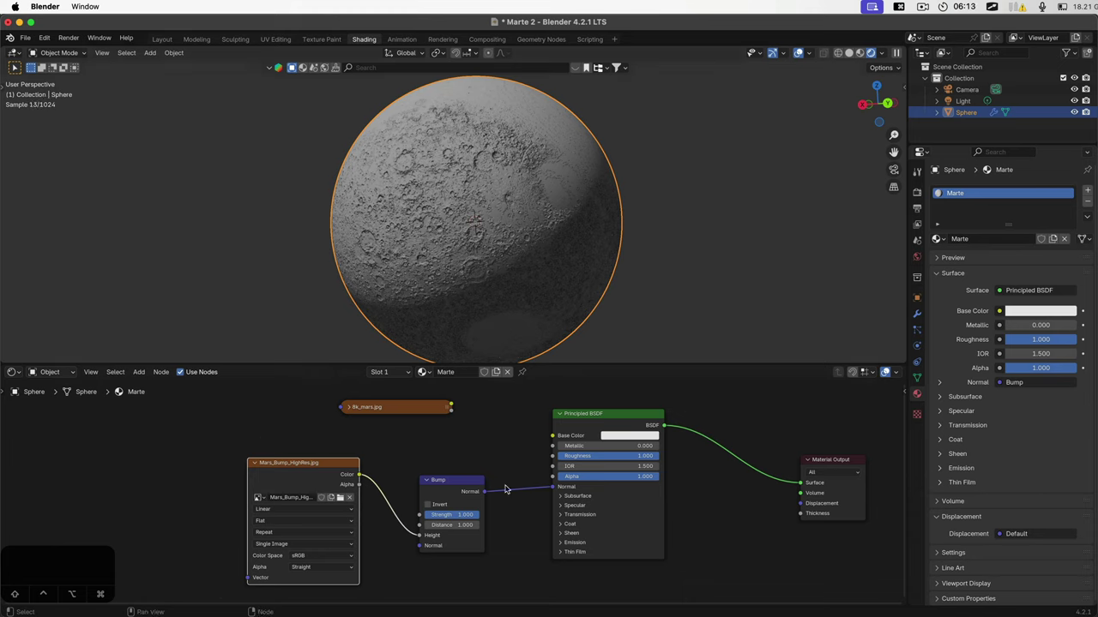
# Step: Reconnect the 8k_mars.jpg texture to the Principled BSDF's Base Color and save the file from the Layout workspace
pyautogui.moveTo(452, 406); pyautogui.dragTo(551, 437)
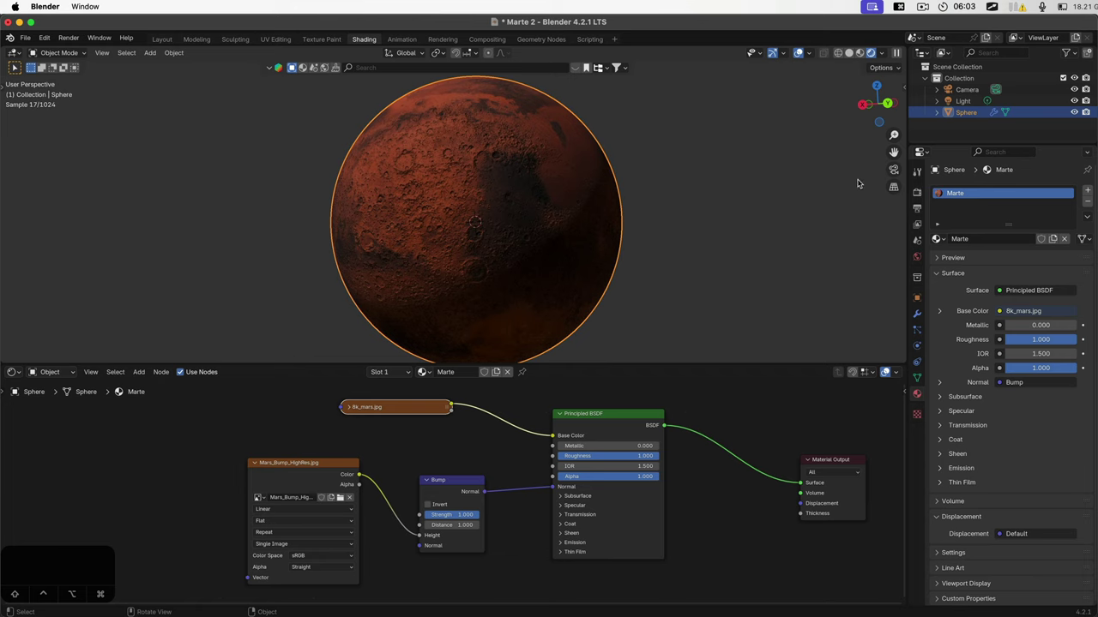
pyautogui.click(162, 39)
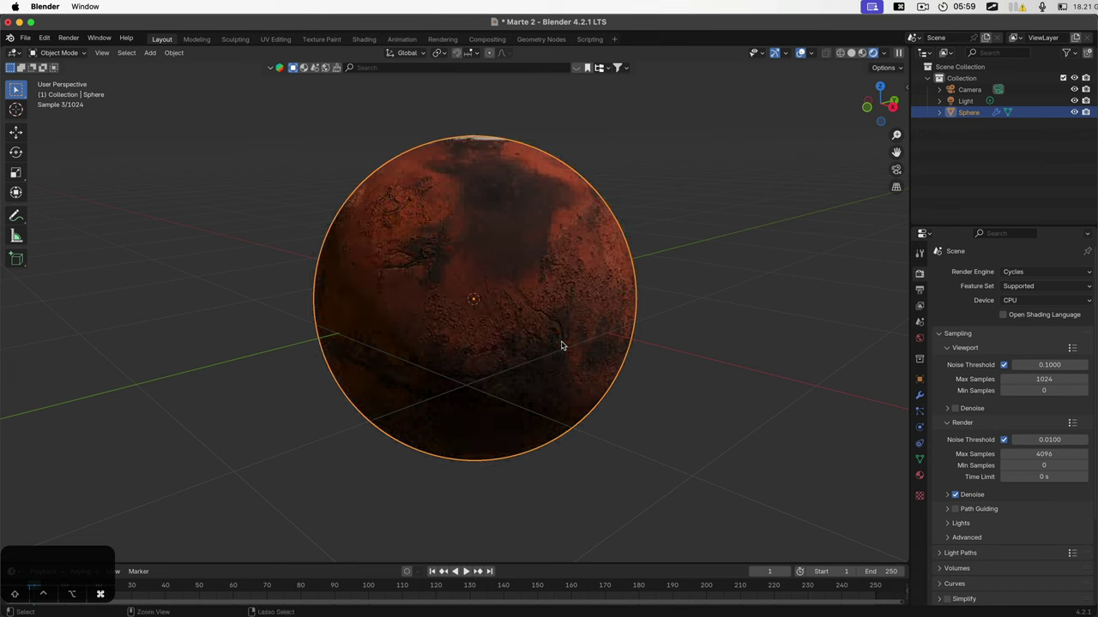
pyautogui.press('super+s')
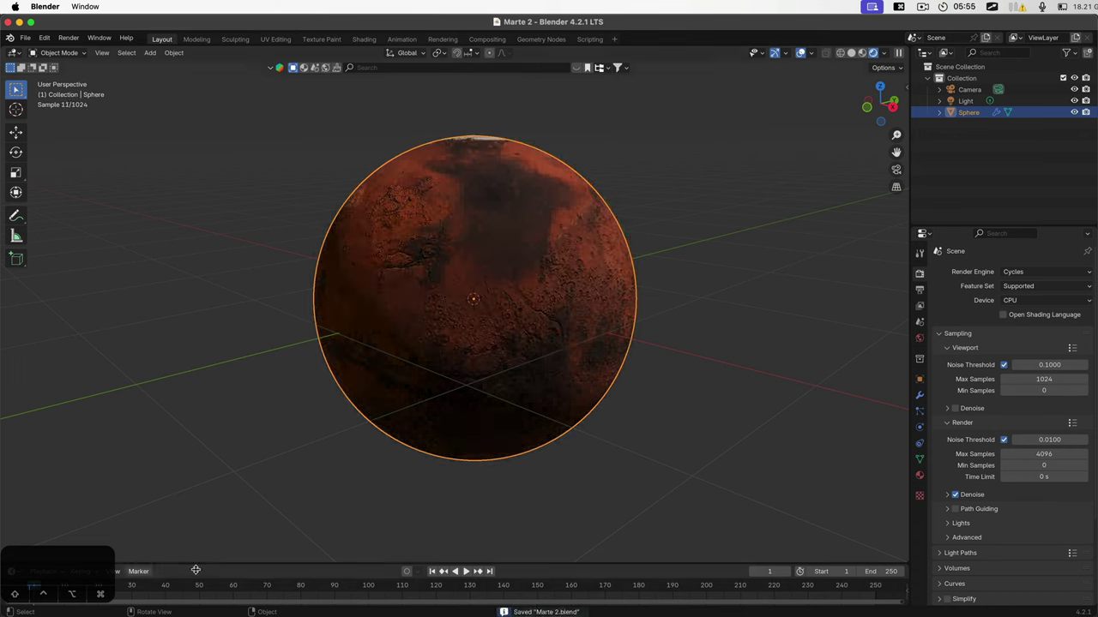
# Step: Remove the Timeline area by joining it into the 3D viewport above
pyautogui.moveTo(75, 559); pyautogui.dragTo(69, 503)
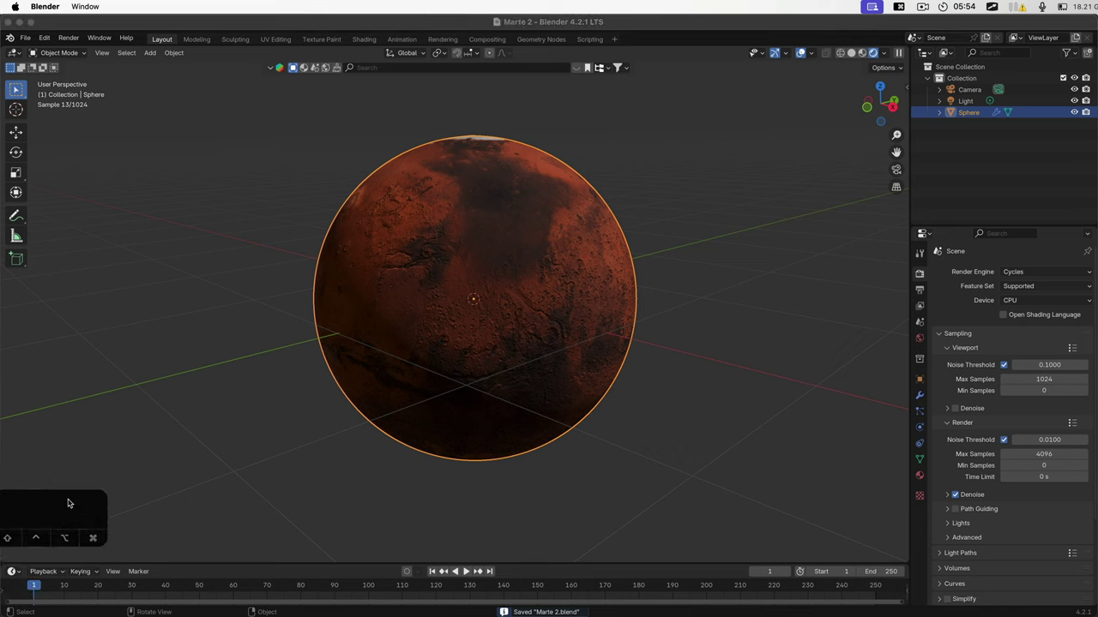
pyautogui.rightClick(495, 565)
pyautogui.click(446, 565)
pyautogui.click(488, 584)
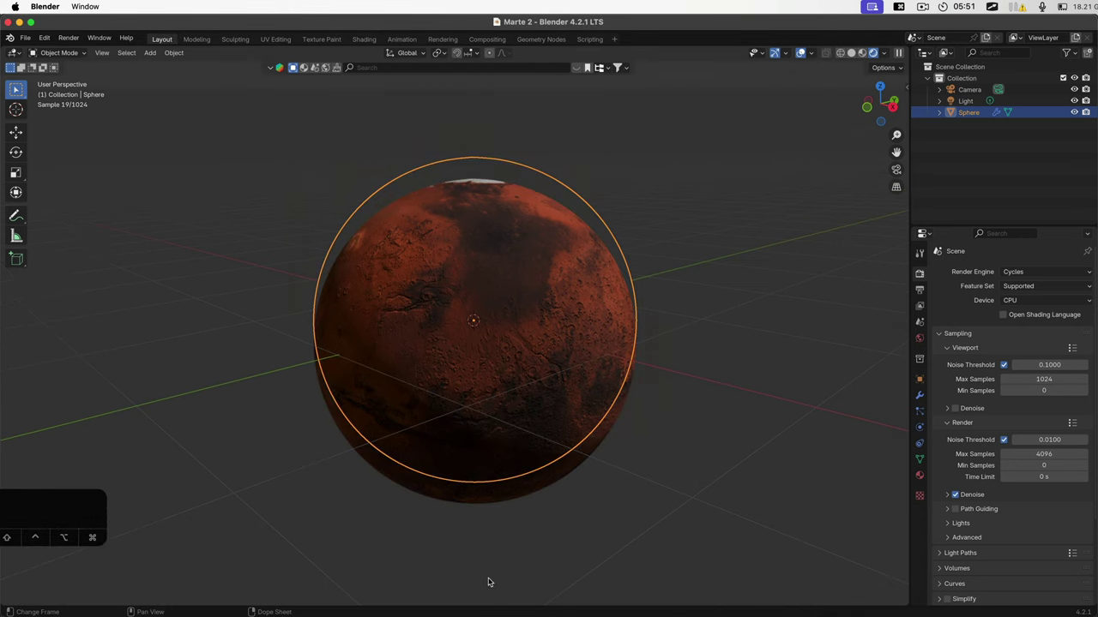
pyautogui.moveTo(8, 508); pyautogui.dragTo(38, 563)
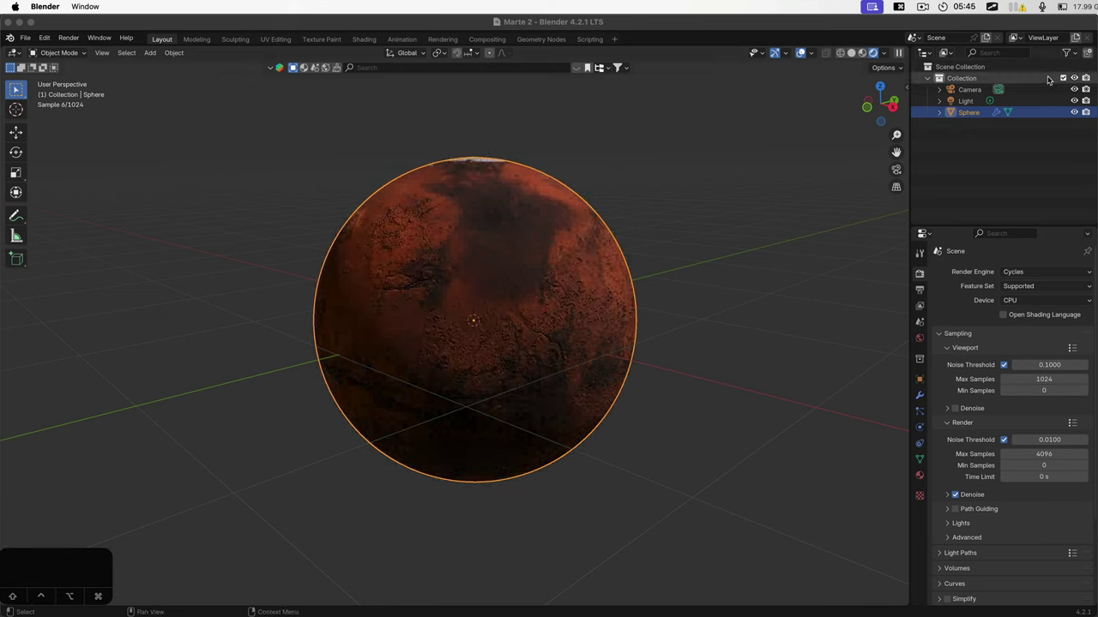
# Step: Select the Light object's data and change the light type from Point to Sun
pyautogui.click(964, 100)
pyautogui.click(939, 100)
pyautogui.click(977, 112)
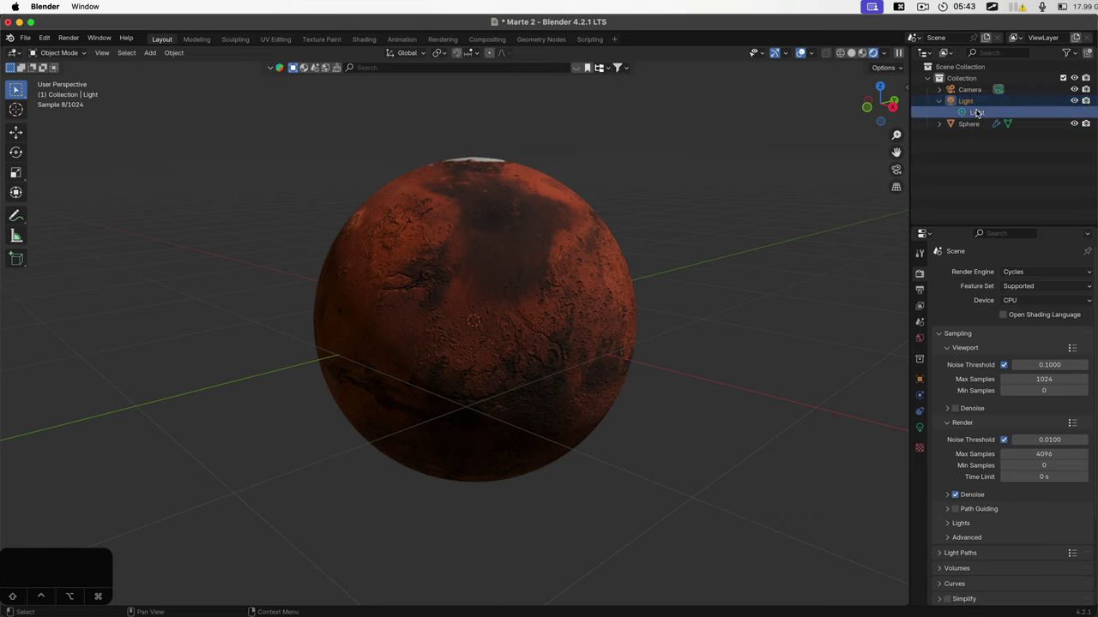
pyautogui.click(921, 430)
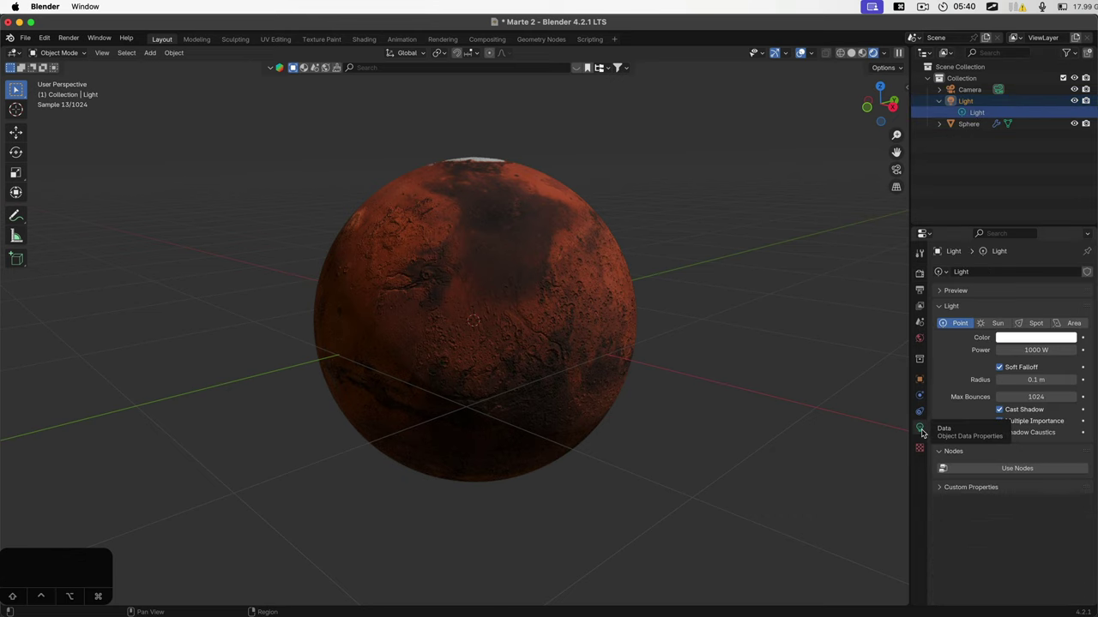
pyautogui.click(990, 323)
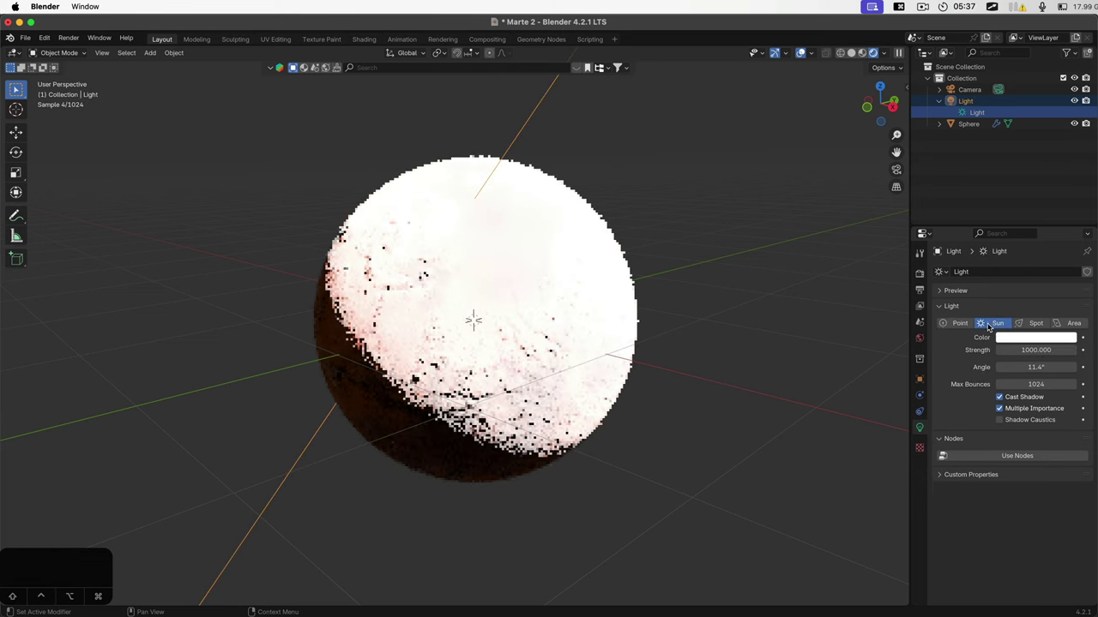
# Step: Try sun light strengths of 500, 300, 100, 50 and 10 to compare the brightness on the planet
pyautogui.click(1053, 353)
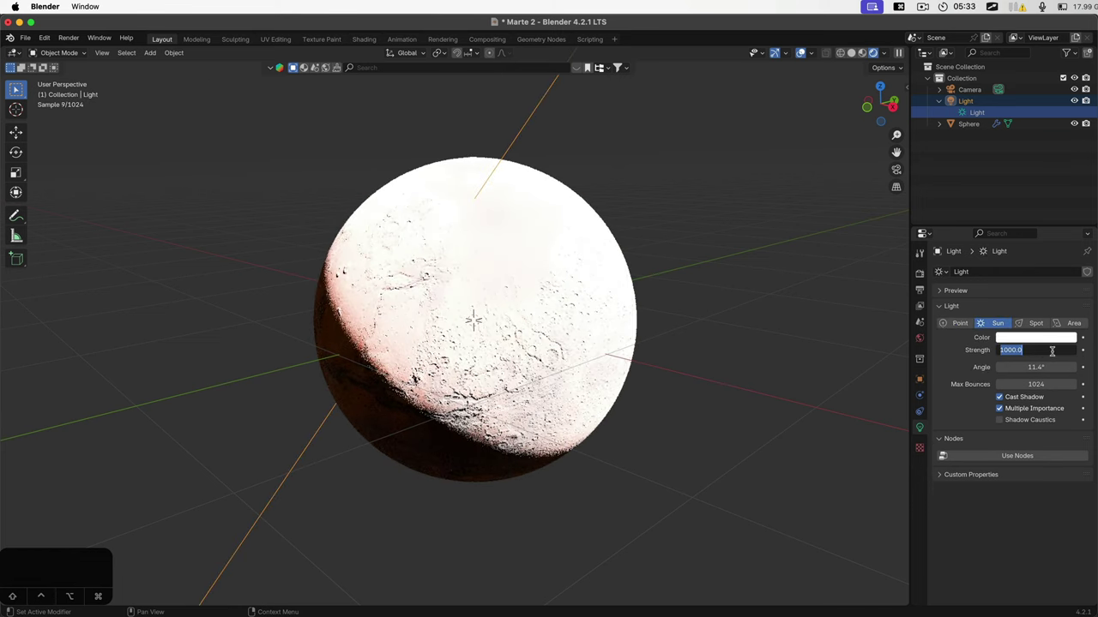
pyautogui.write('500')
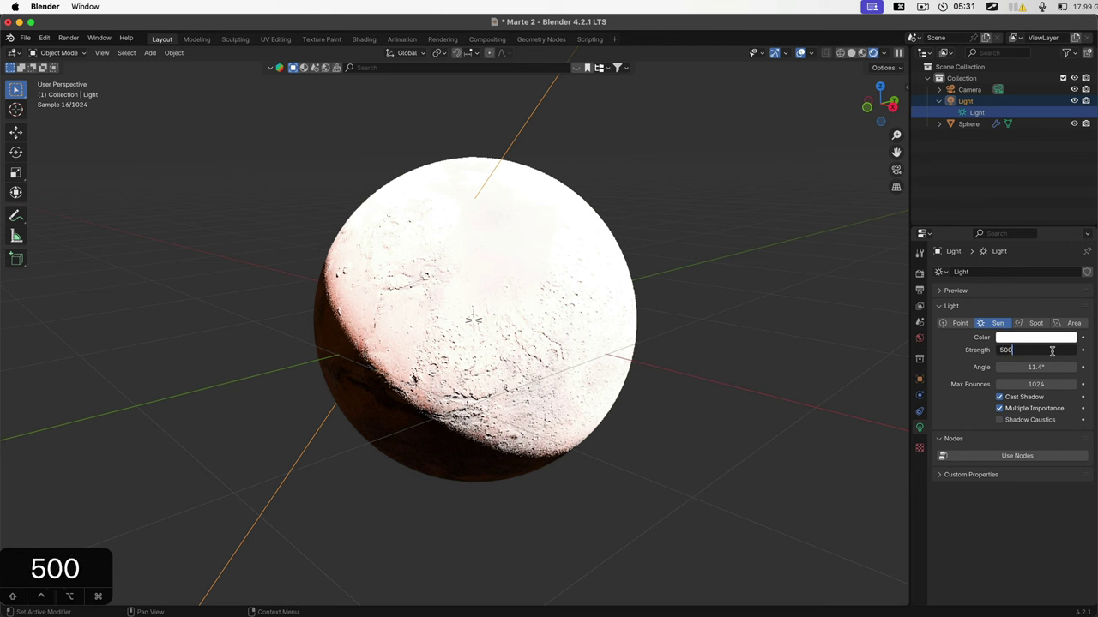
pyautogui.press('Return')
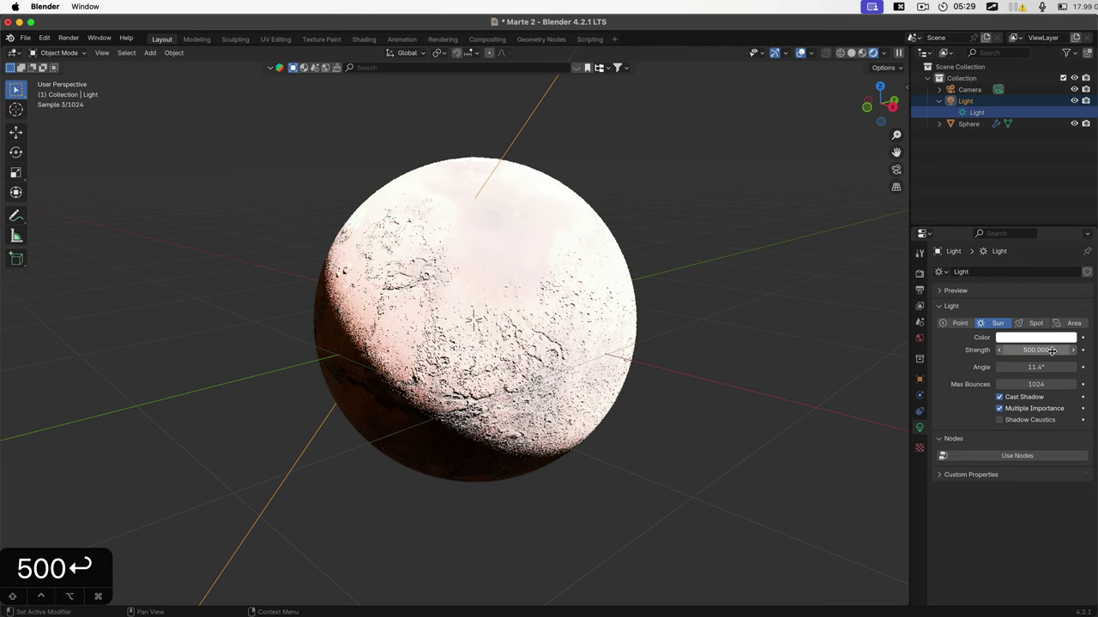
pyautogui.click(1051, 350)
pyautogui.write('30')
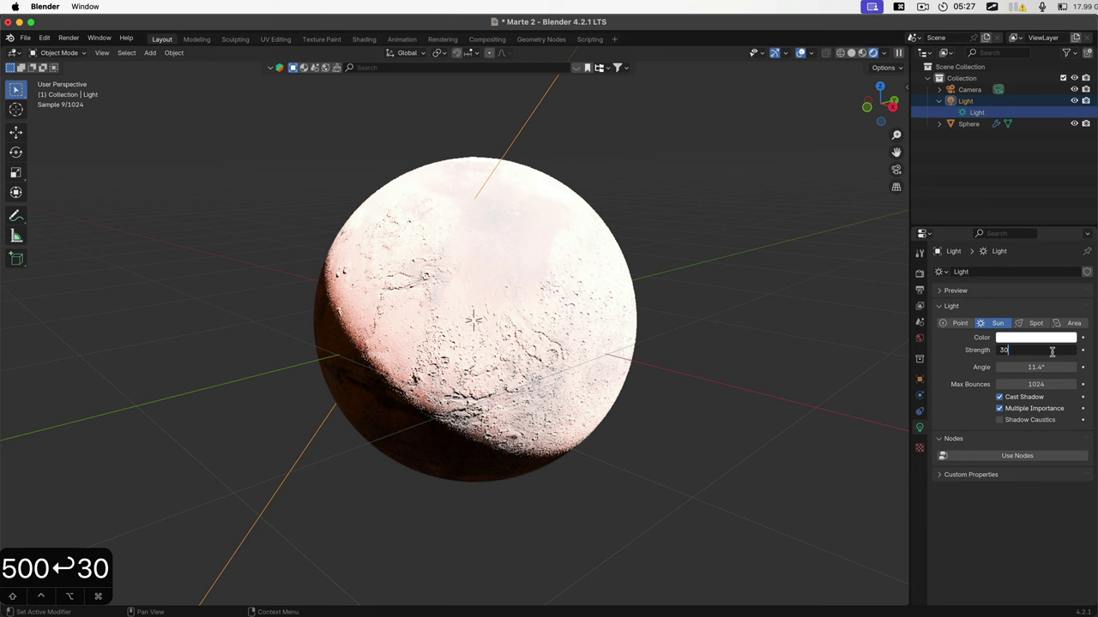
pyautogui.write('0')
pyautogui.press('Return')
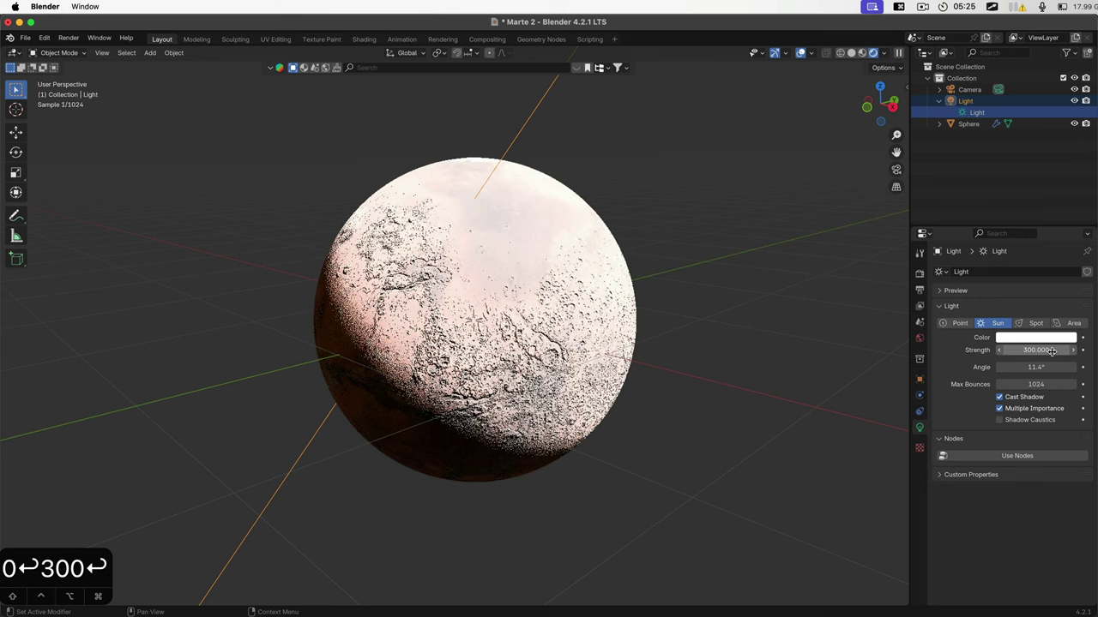
pyautogui.click(1051, 350)
pyautogui.write('100')
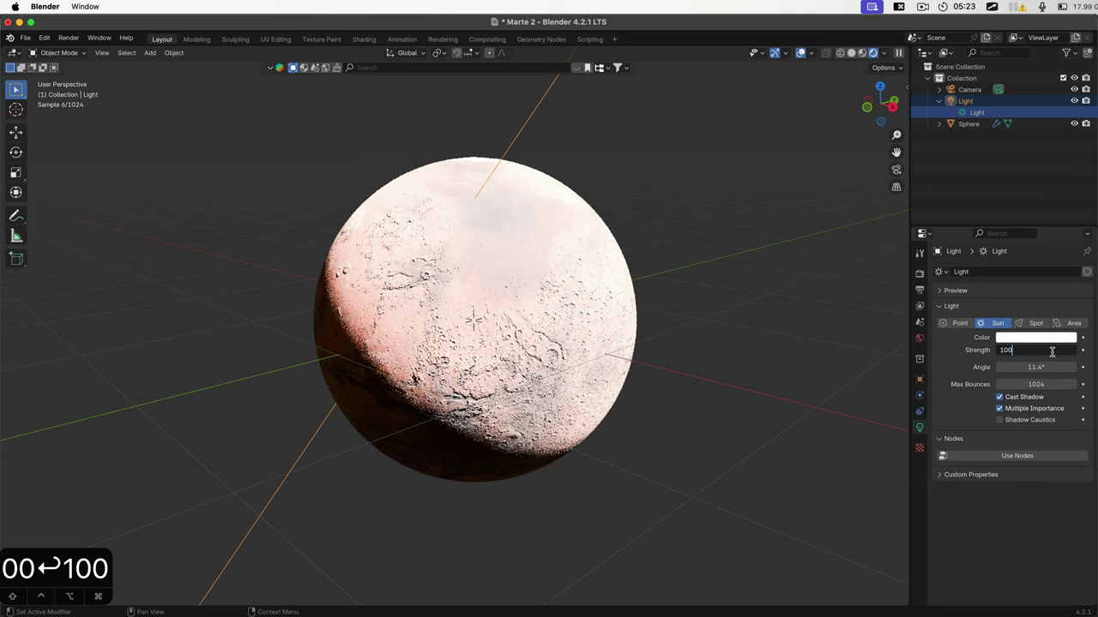
pyautogui.press('Return')
pyautogui.click(1051, 349)
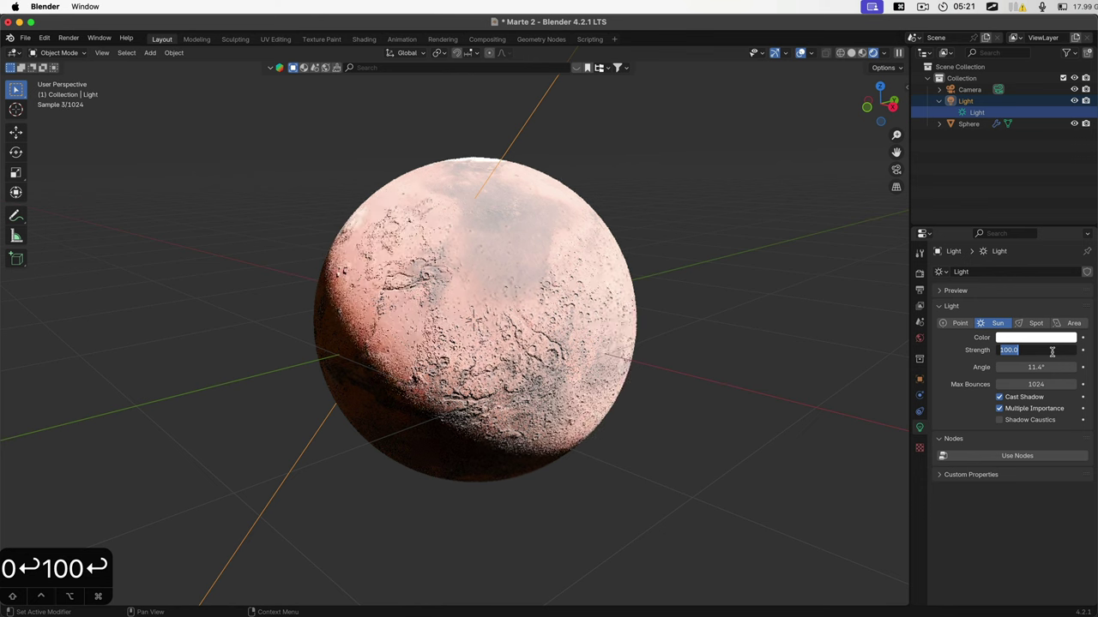
pyautogui.write('50')
pyautogui.press('Tab')
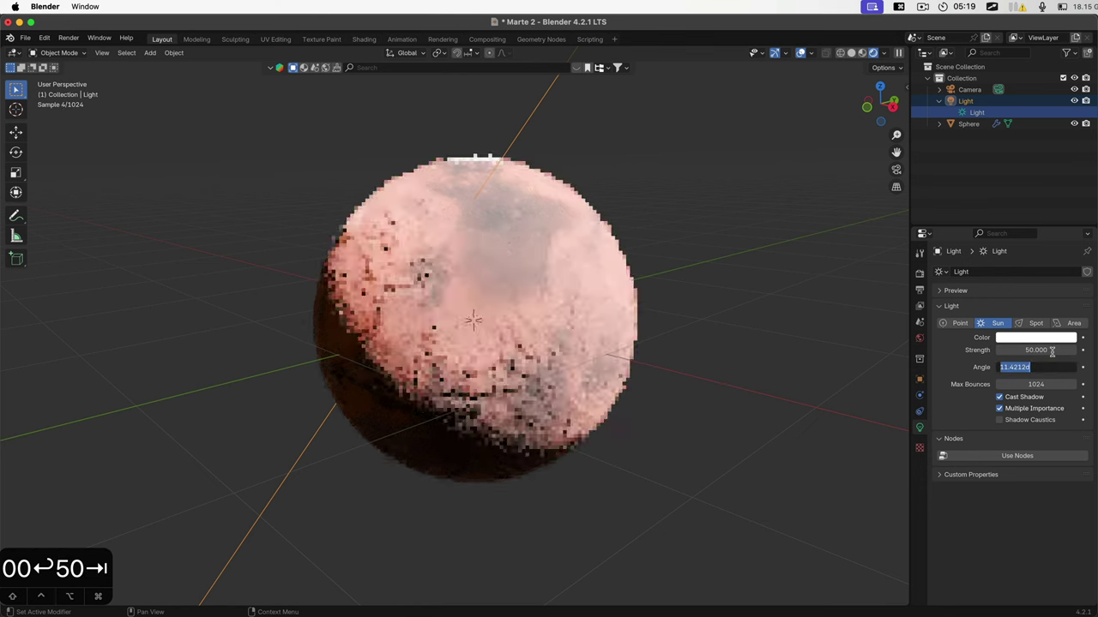
pyautogui.click(1053, 354)
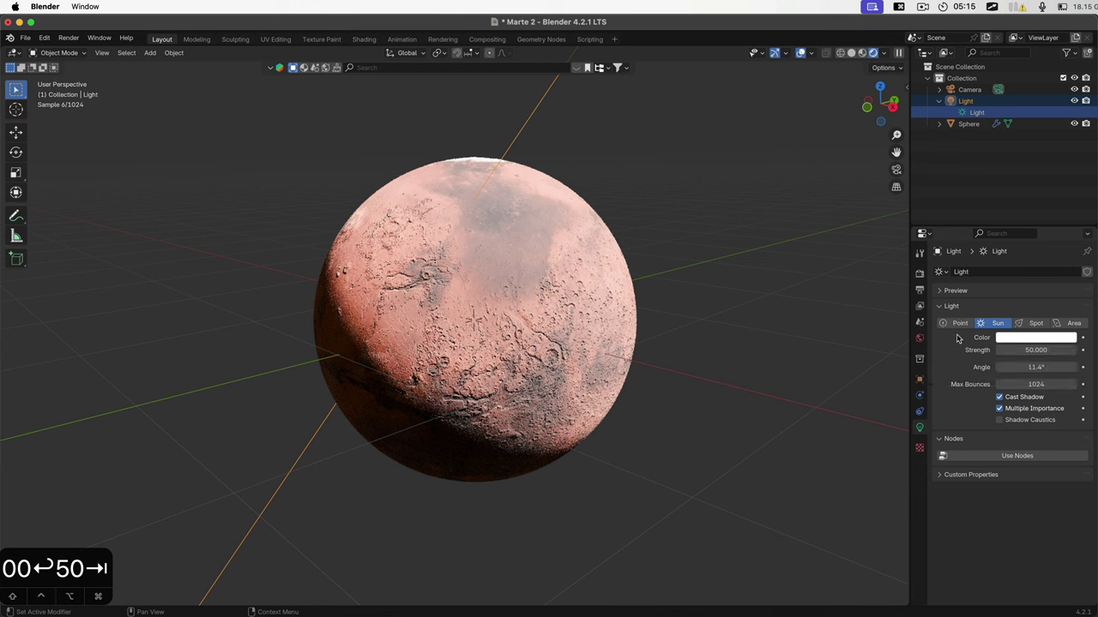
pyautogui.click(1027, 351)
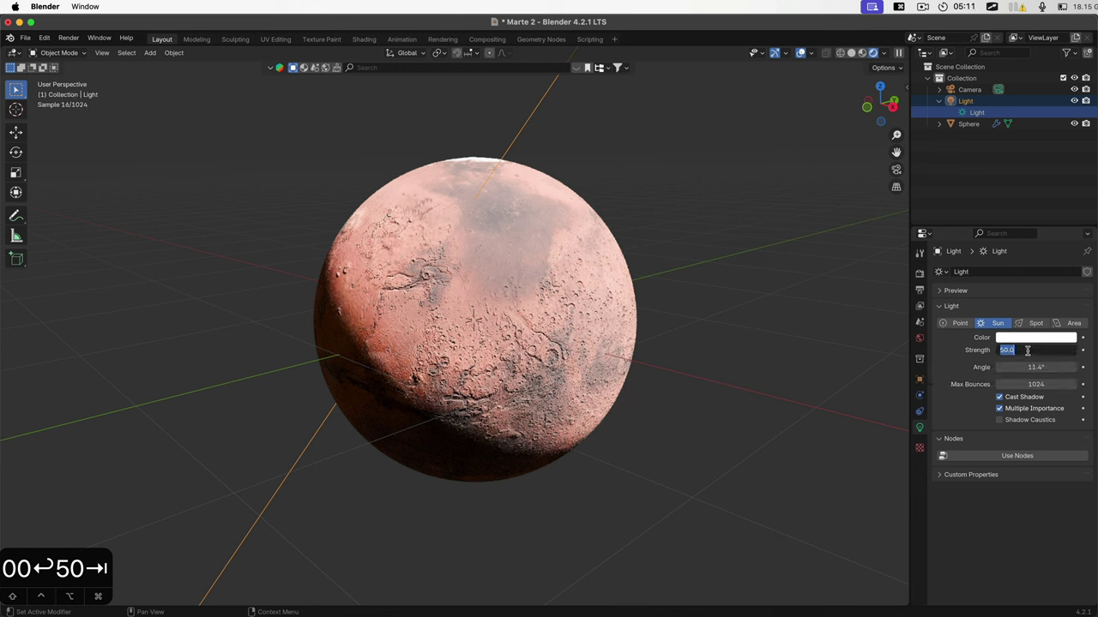
pyautogui.write('10')
pyautogui.press('Tab')
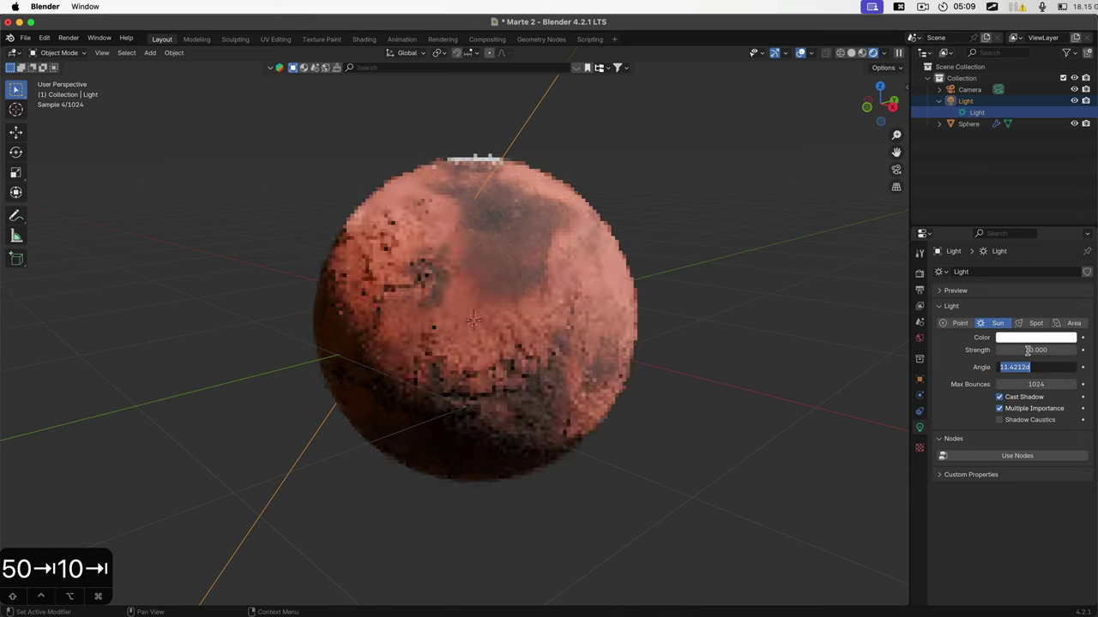
pyautogui.click(1022, 352)
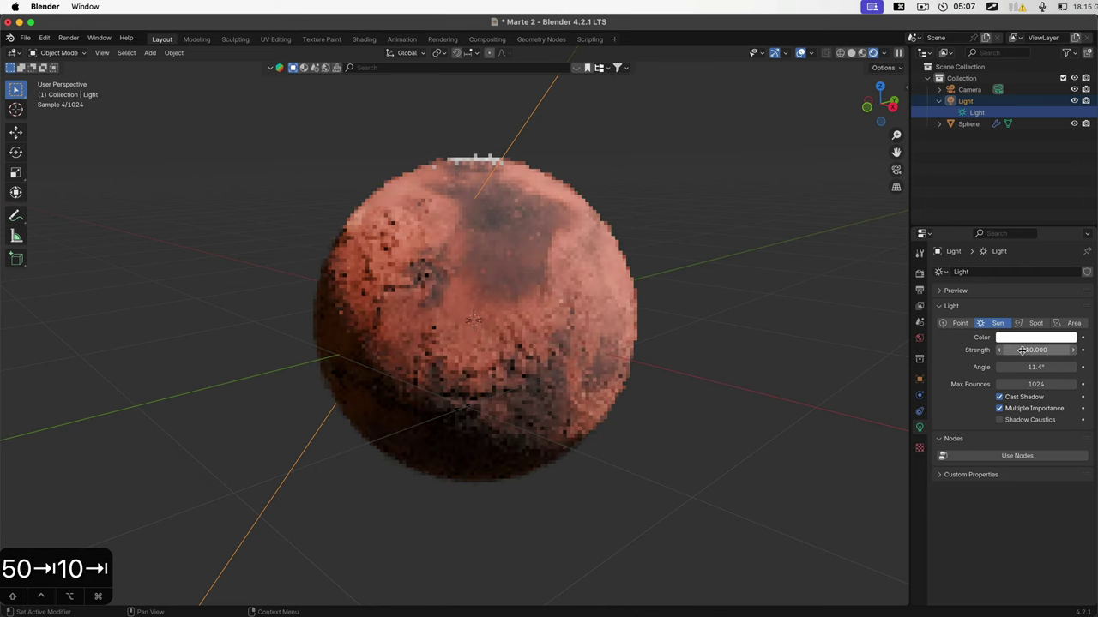
# Step: Set the sun light's strength to 6
pyautogui.click(1026, 350)
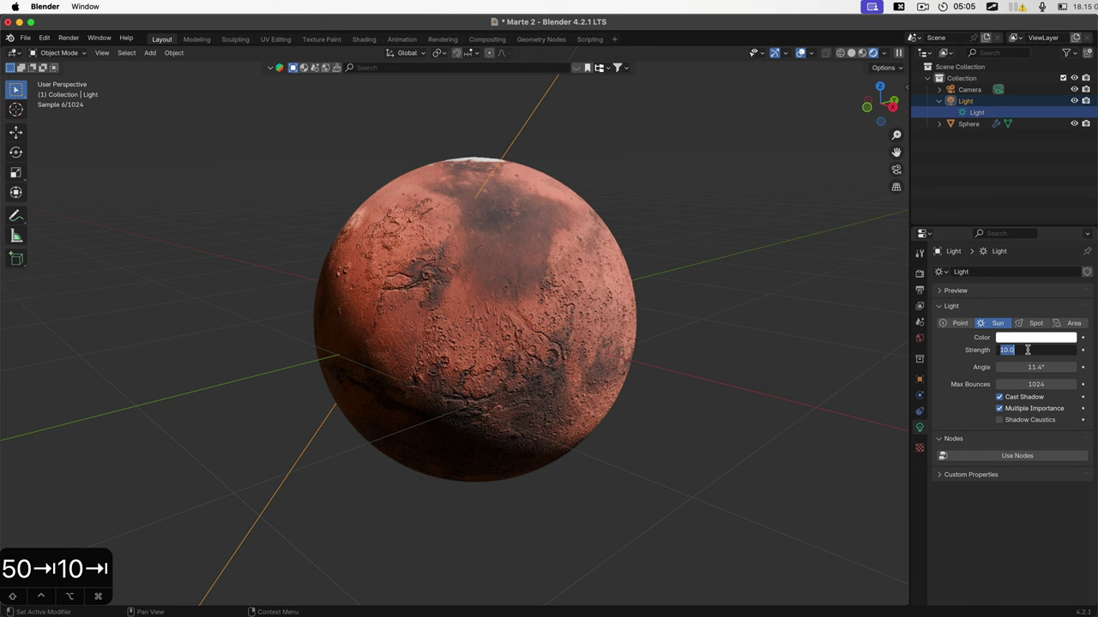
pyautogui.write('6')
pyautogui.press('Tab')
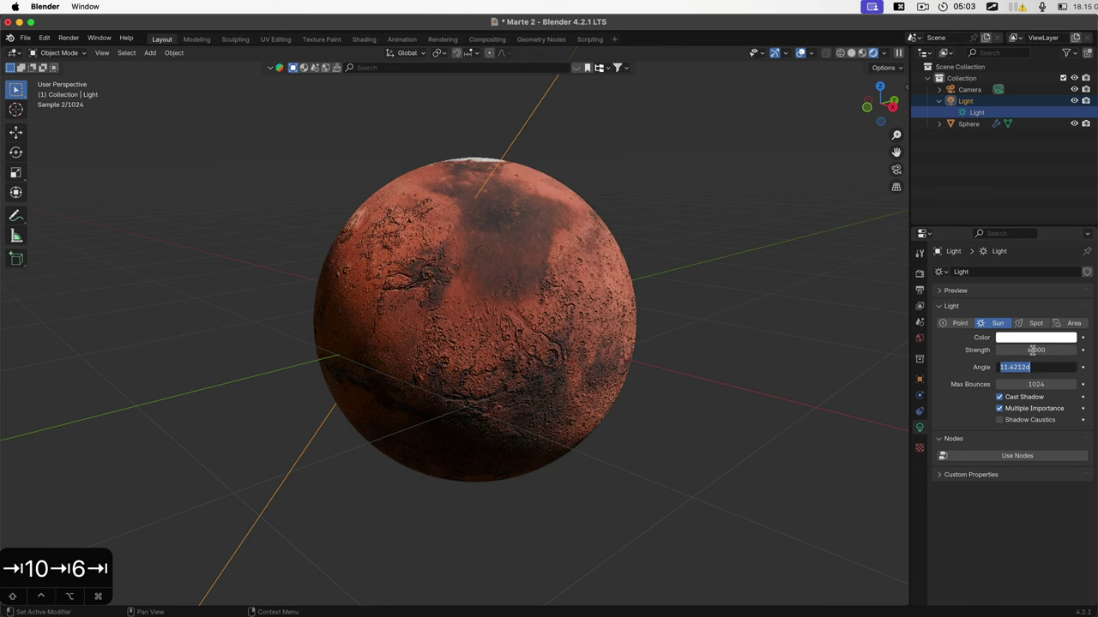
# Step: Try sun light strengths of 4 and 2 to compare the brightness on the planet
pyautogui.click(1033, 350)
pyautogui.press('4')
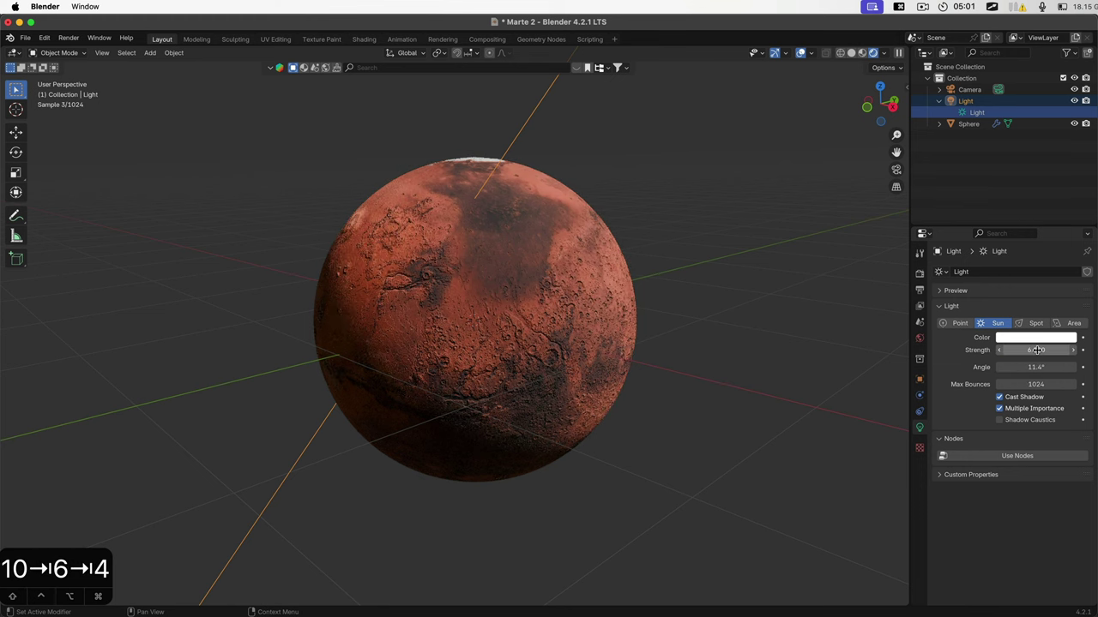
pyautogui.click(1036, 350)
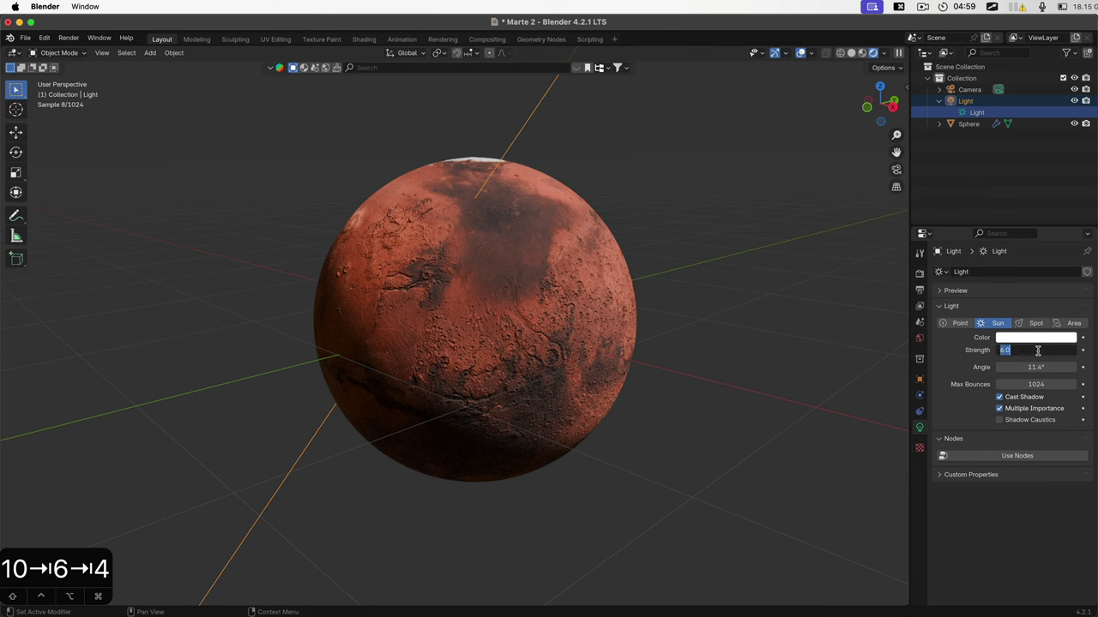
pyautogui.write('4')
pyautogui.press('Tab')
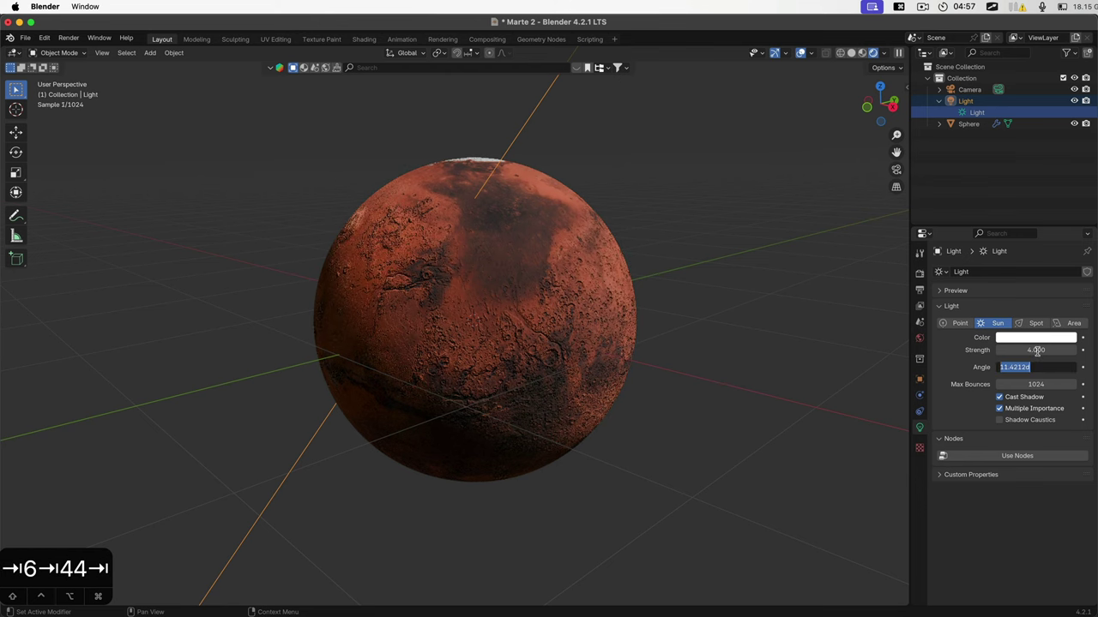
pyautogui.click(1035, 350)
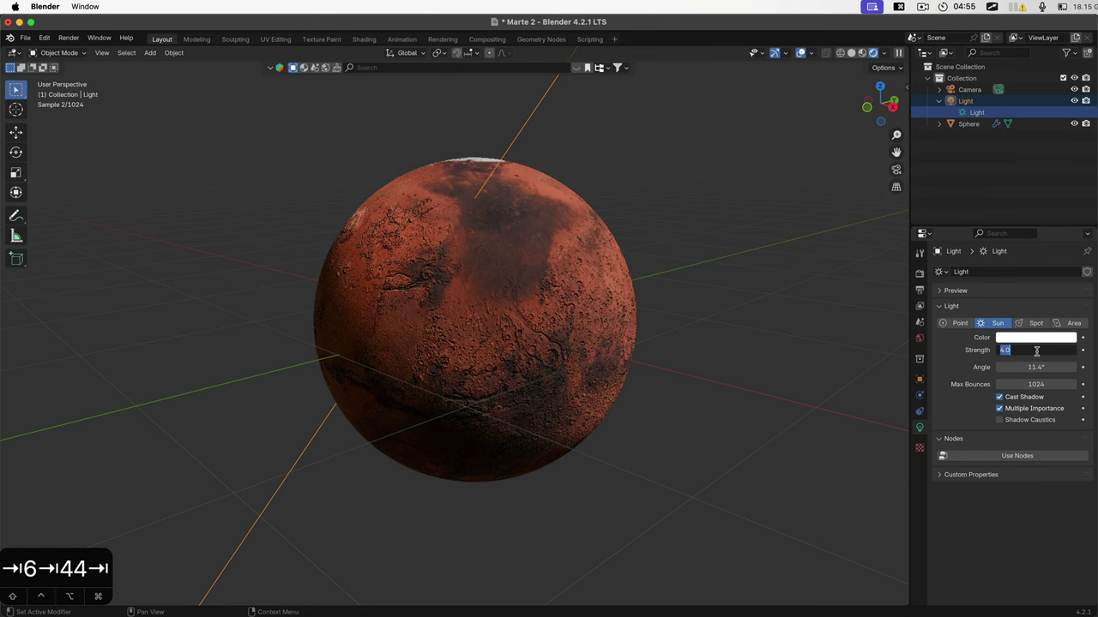
pyautogui.write('2')
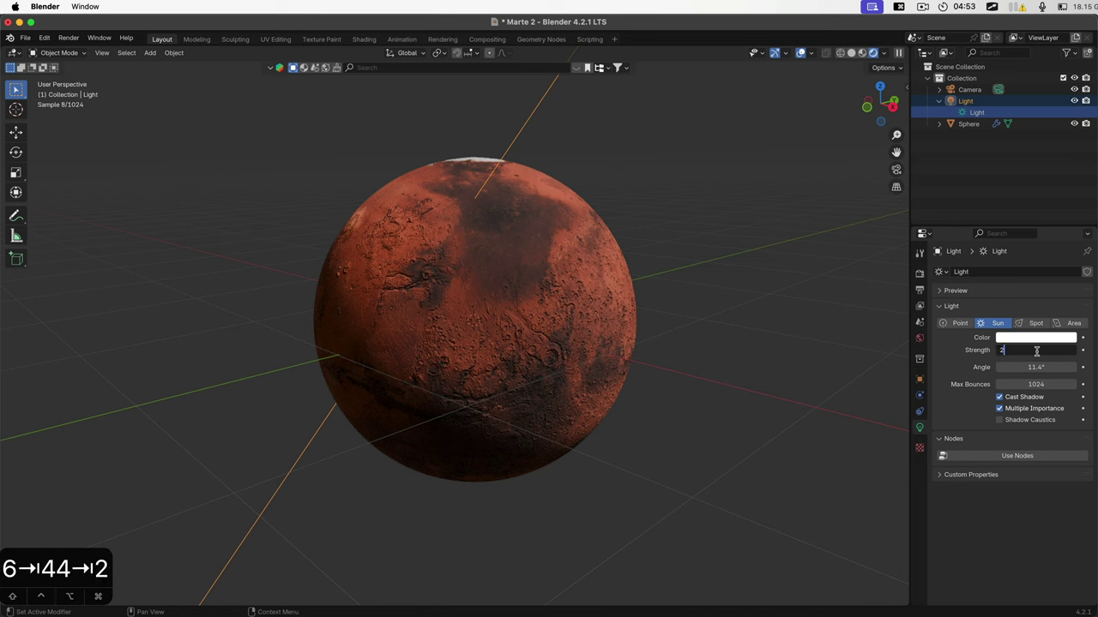
pyautogui.press('Tab')
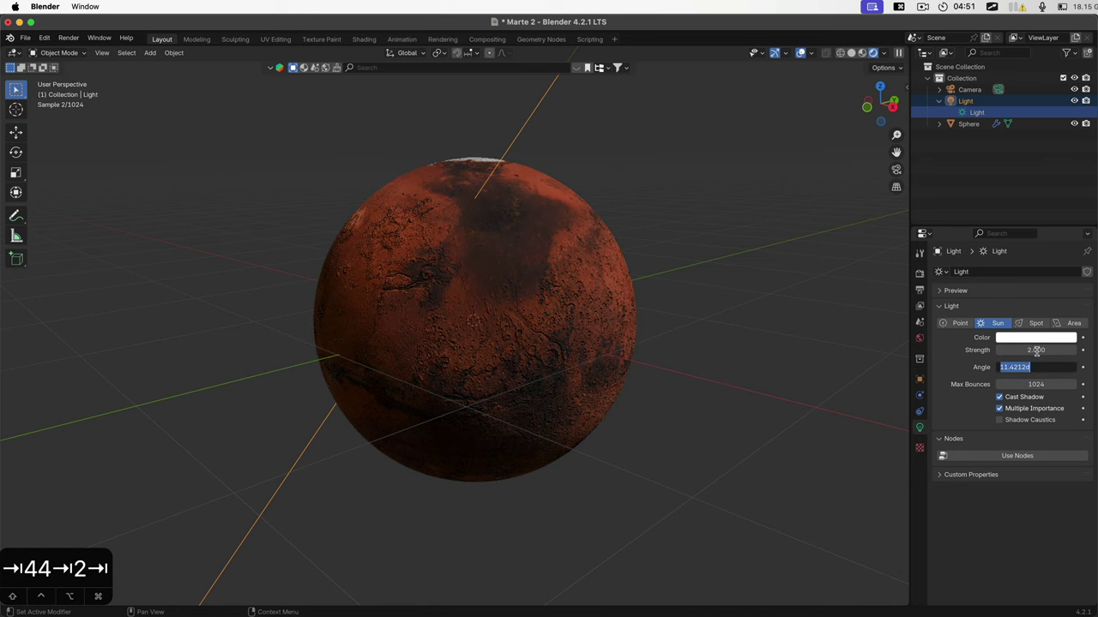
# Step: Set the sun light's strength to 3
pyautogui.click(1032, 351)
pyautogui.click(1034, 350)
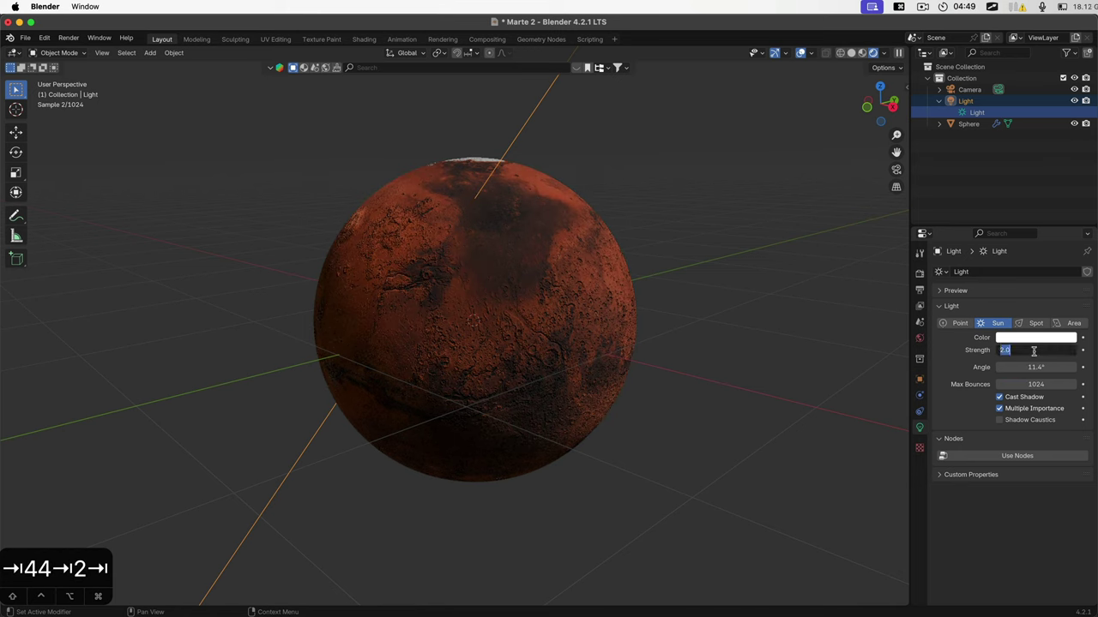
pyautogui.write('3')
pyautogui.press('Tab')
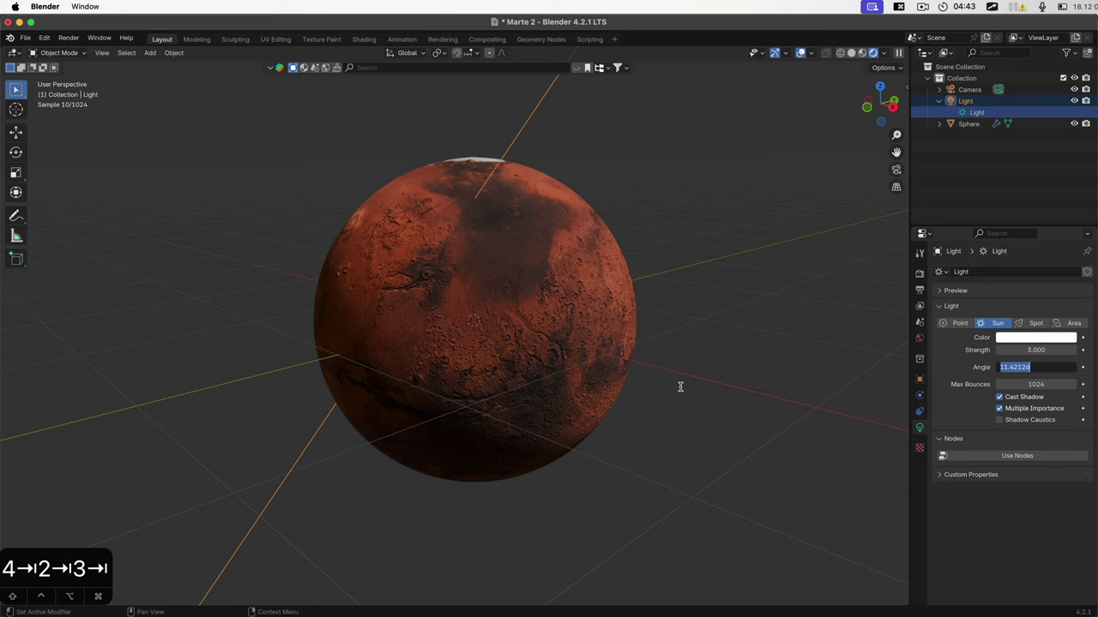
pyautogui.press('Return')
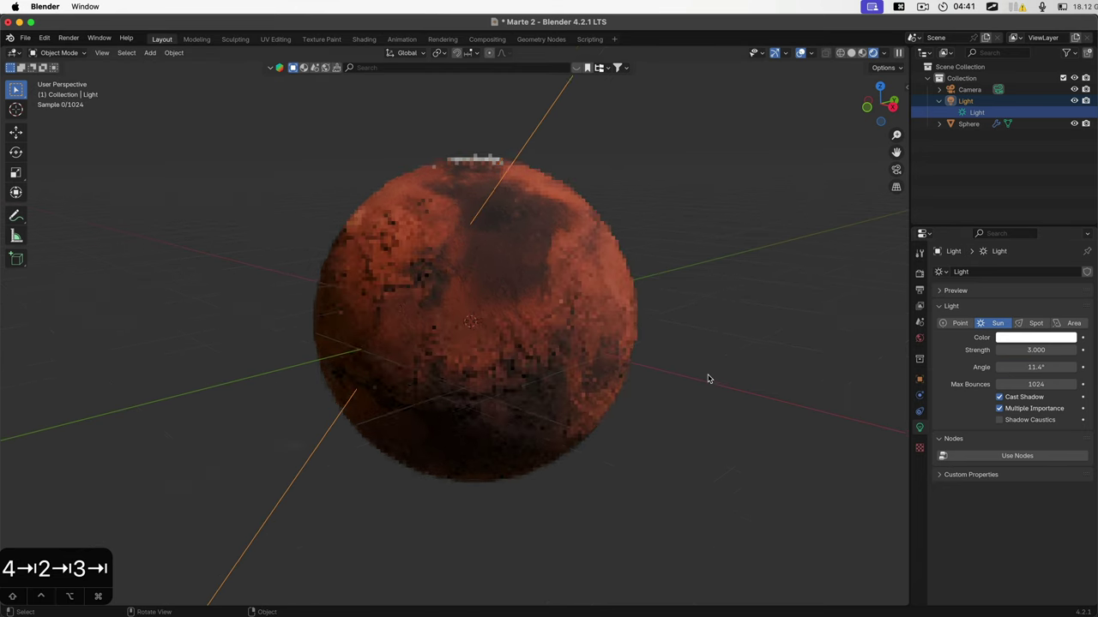
# Step: Move the sun light about 4.3 m down toward the planet and shift it about 1.4 m further in along negative X
pyautogui.scroll(-5, 708, 377)
pyautogui.scroll(-5, 708, 378)
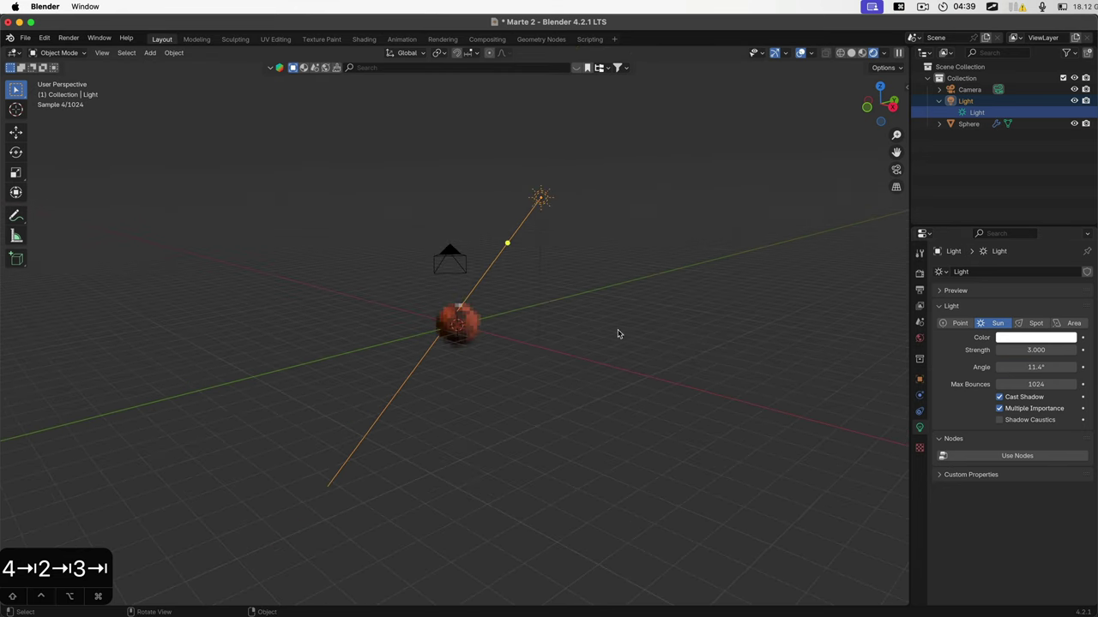
pyautogui.press('g')
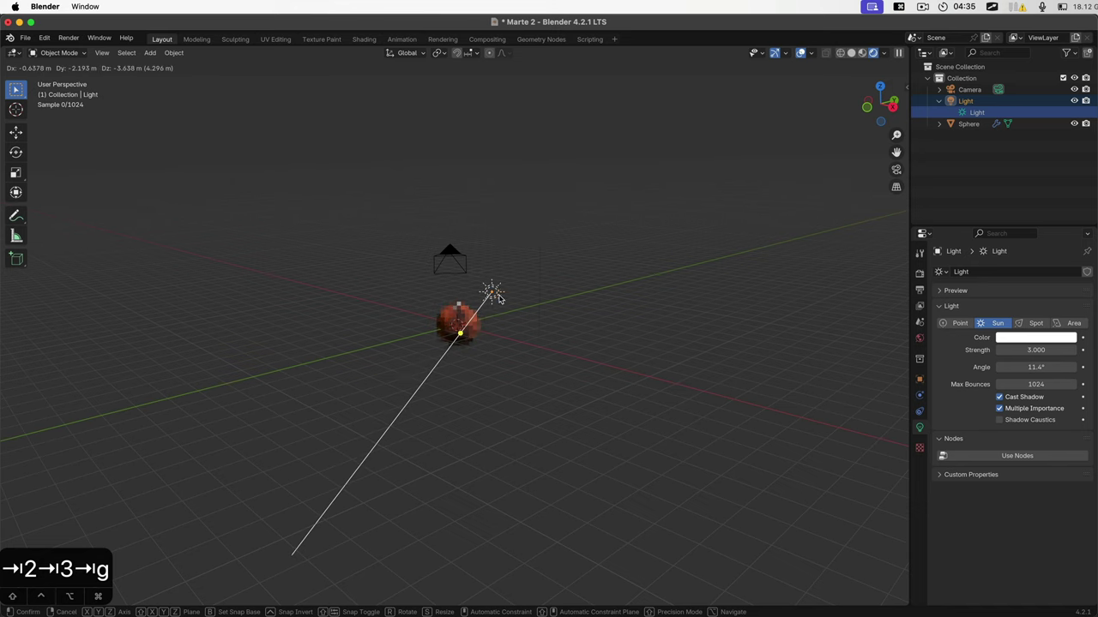
pyautogui.click(531, 334)
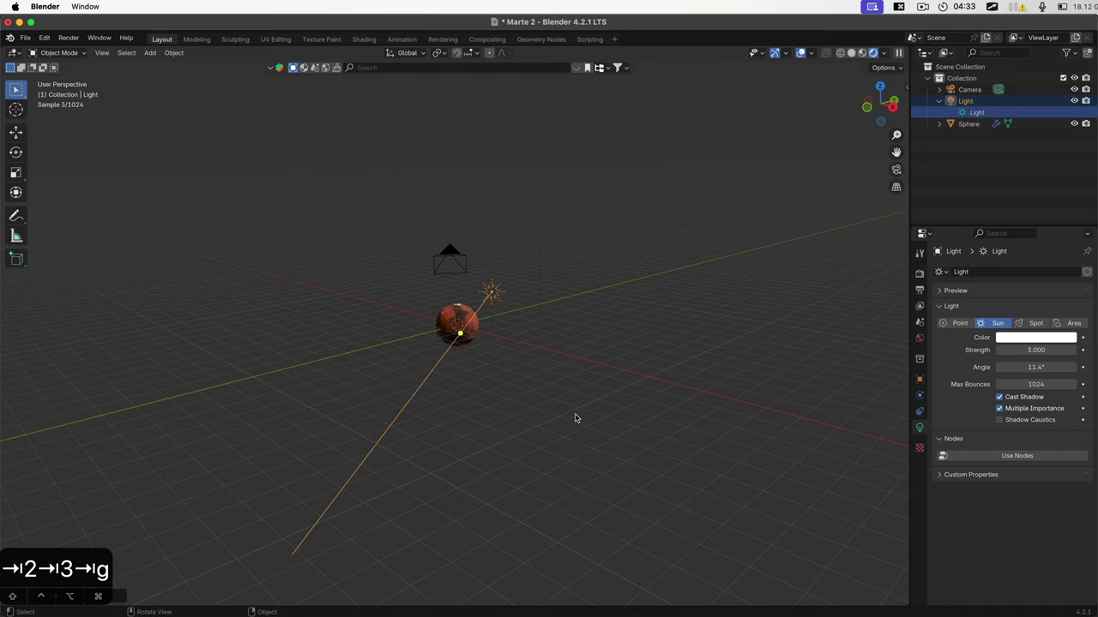
pyautogui.moveTo(575, 418); pyautogui.dragTo(625, 418, button='middle')
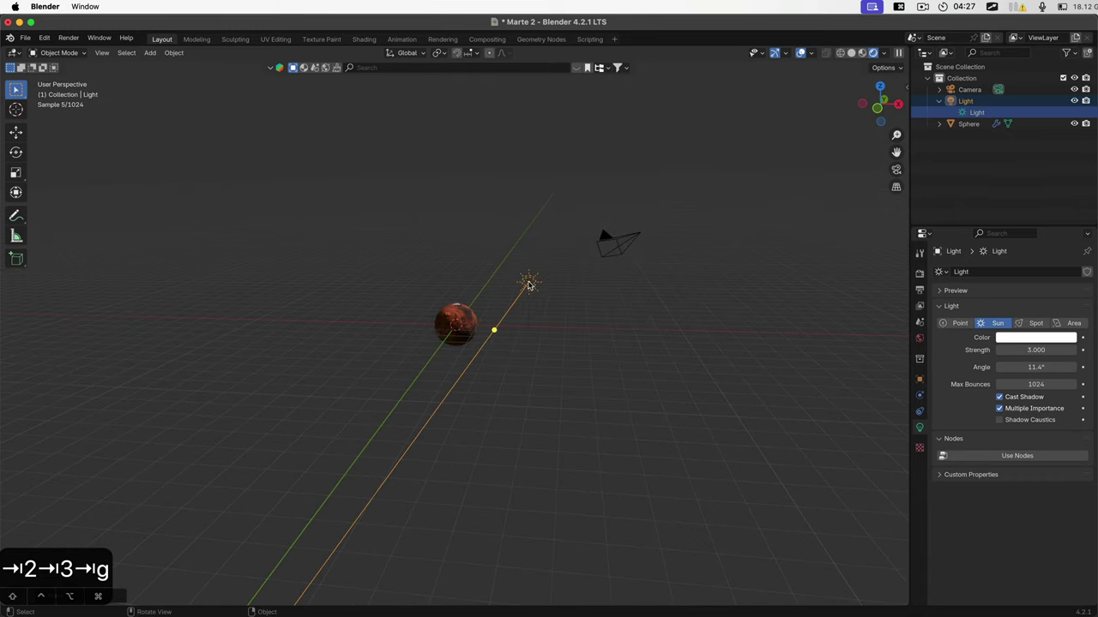
pyautogui.press('g')
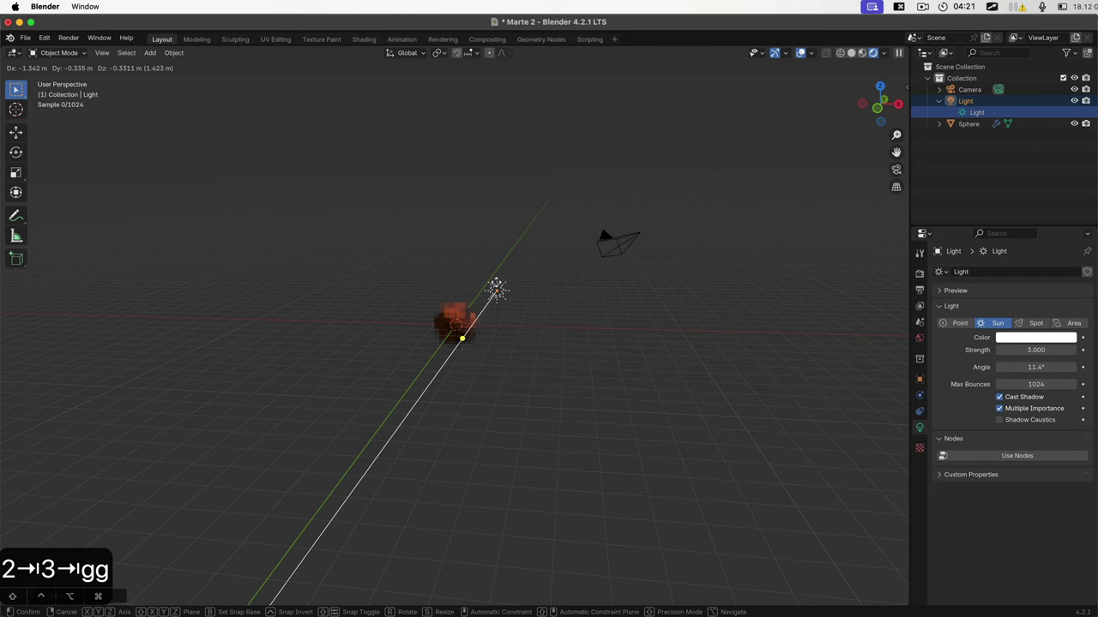
pyautogui.click(496, 286)
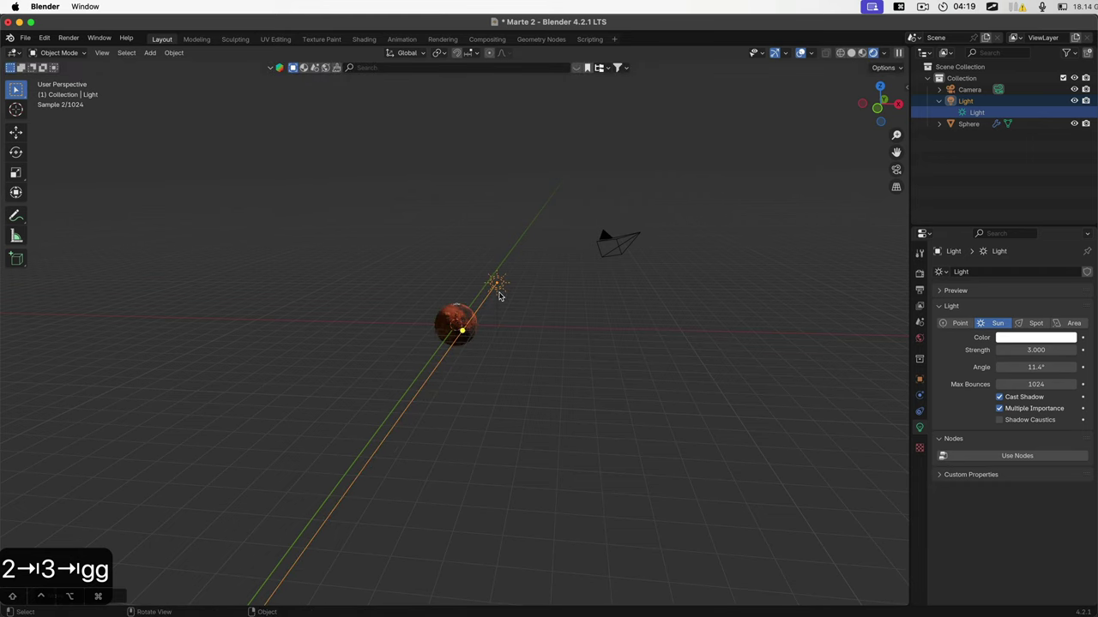
# Step: Move the sun light slightly lower and closer to the planet
pyautogui.scroll(6, 464, 359)
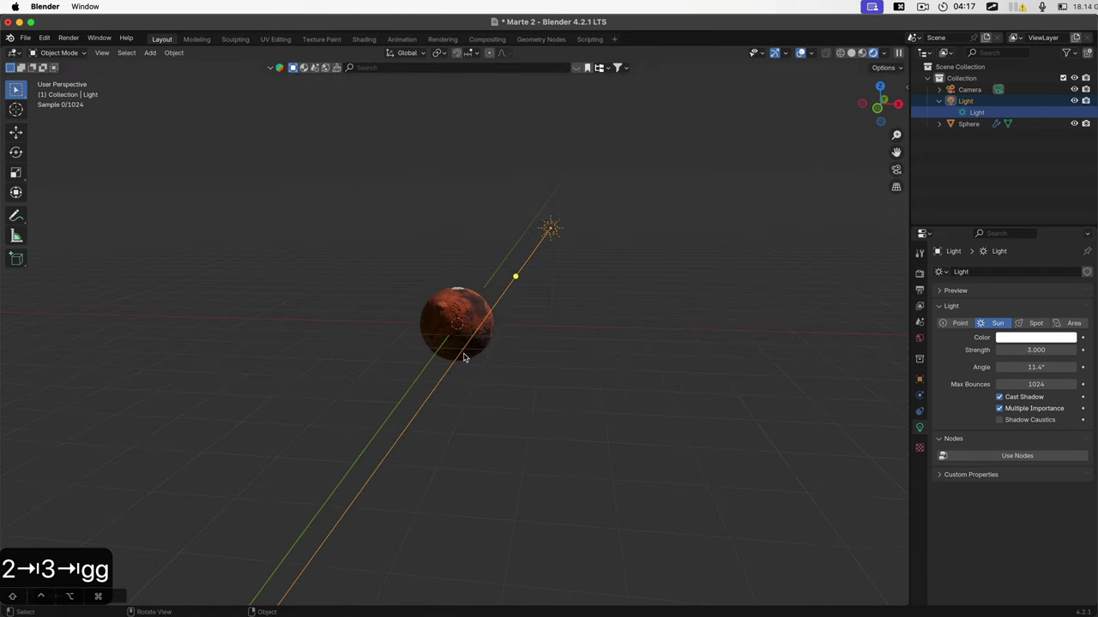
pyautogui.scroll(2, 464, 359)
pyautogui.scroll(-2, 466, 351)
pyautogui.scroll(-2, 470, 350)
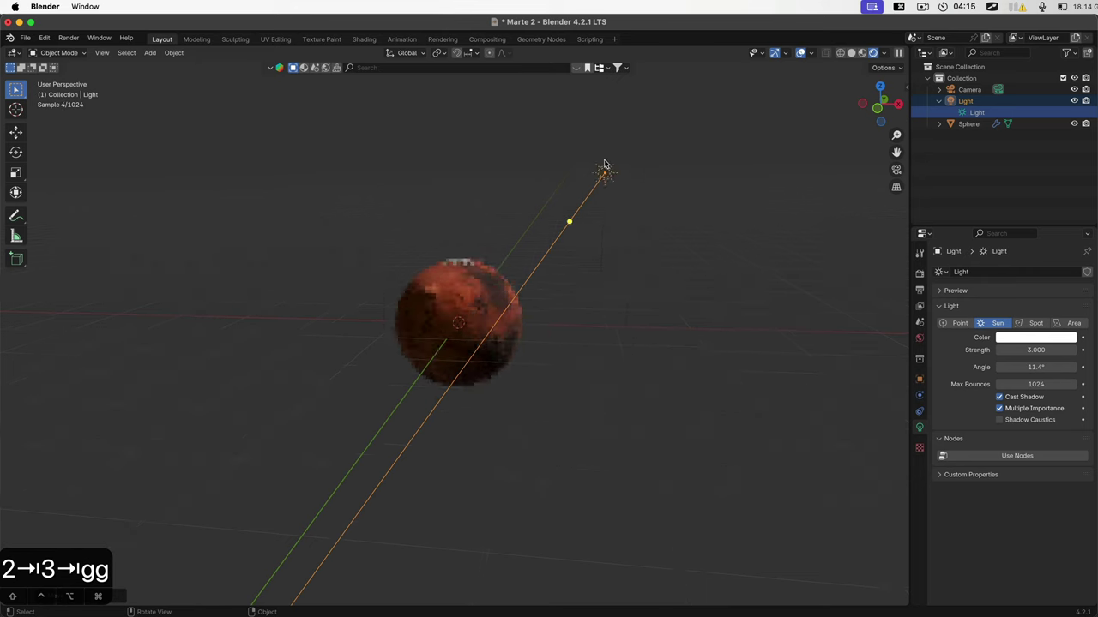
pyautogui.press('g')
pyautogui.click(579, 204)
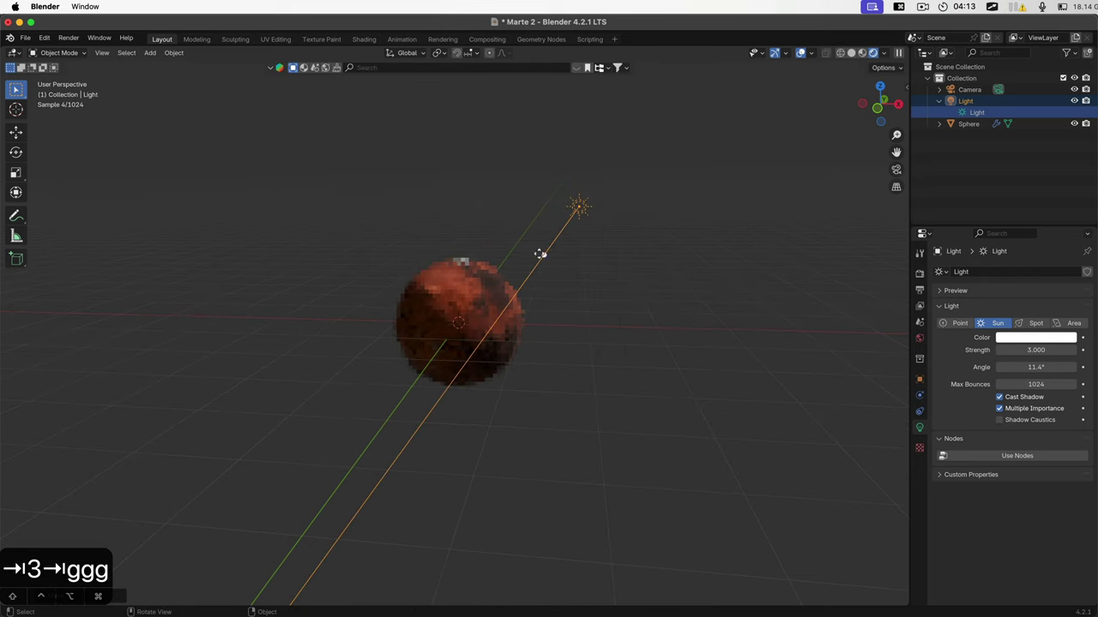
# Step: Re-aim the sun light's direction so its beam line points through the planet
pyautogui.moveTo(543, 256)
pyautogui.mouseDown()
pyautogui.moveTo(524, 237)
pyautogui.moveTo(539, 250)
pyautogui.mouseUp()
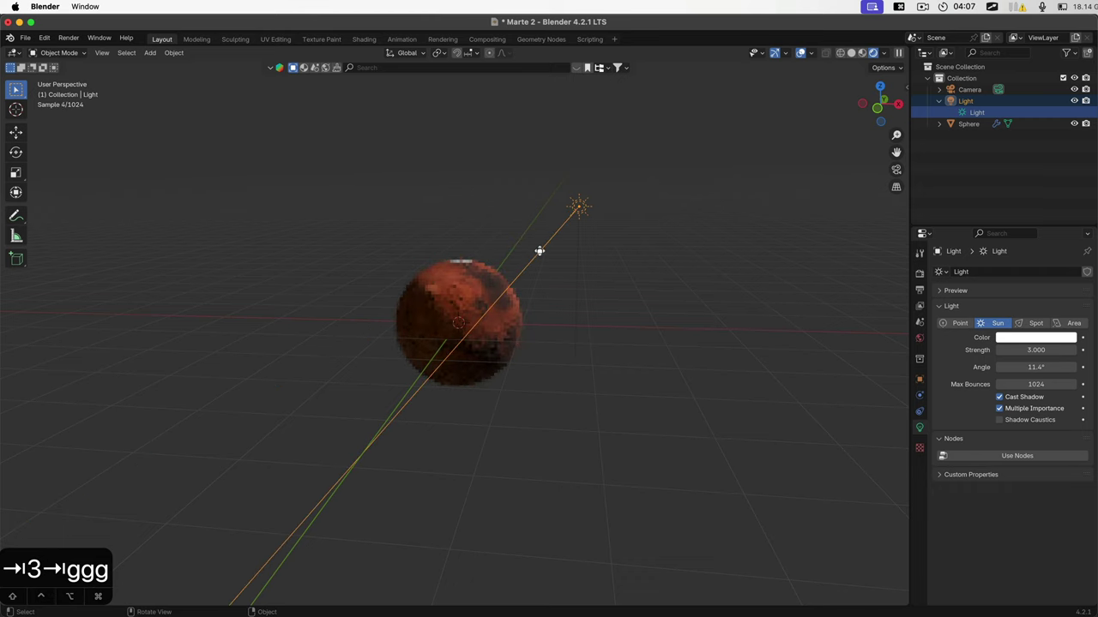
pyautogui.moveTo(620, 358); pyautogui.dragTo(330, 277, button='middle')
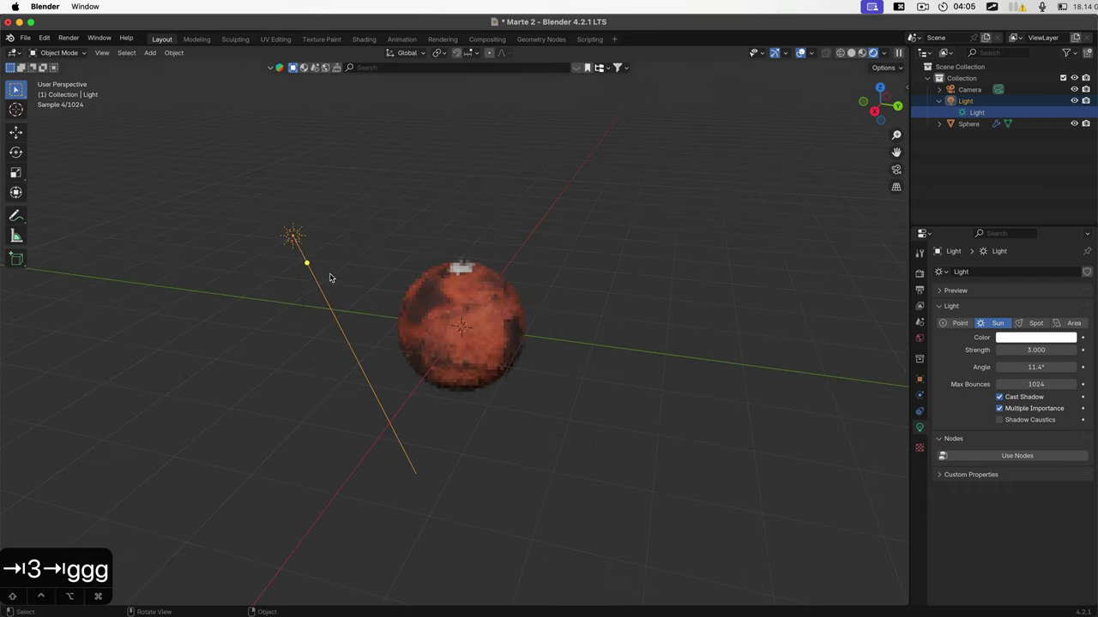
pyautogui.moveTo(307, 264); pyautogui.dragTo(417, 265)
pyautogui.moveTo(318, 372); pyautogui.dragTo(538, 358, button='middle')
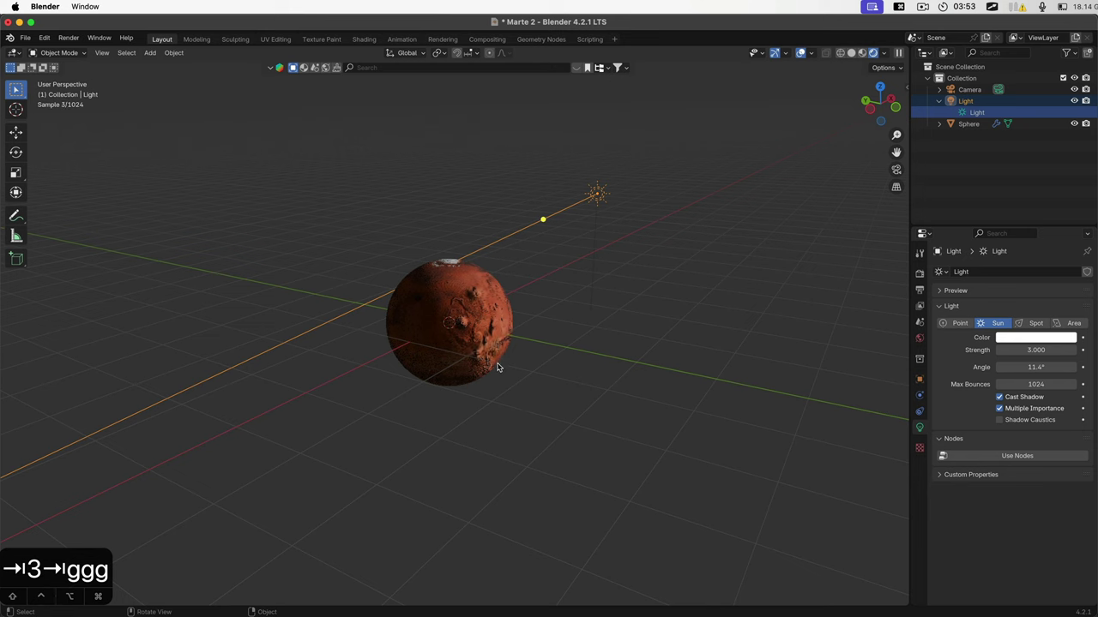
# Step: Examine the lit surface relief and shadow side of the planet from several angles and compare them with the camera view
pyautogui.scroll(5, 464, 341)
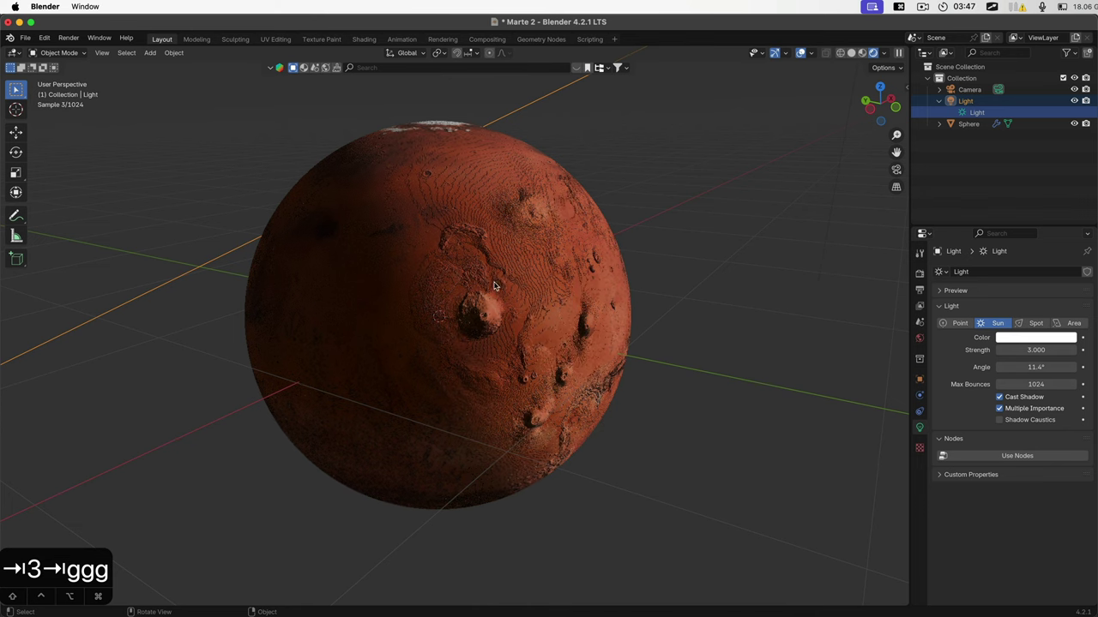
pyautogui.hscroll(10, 723, 470)
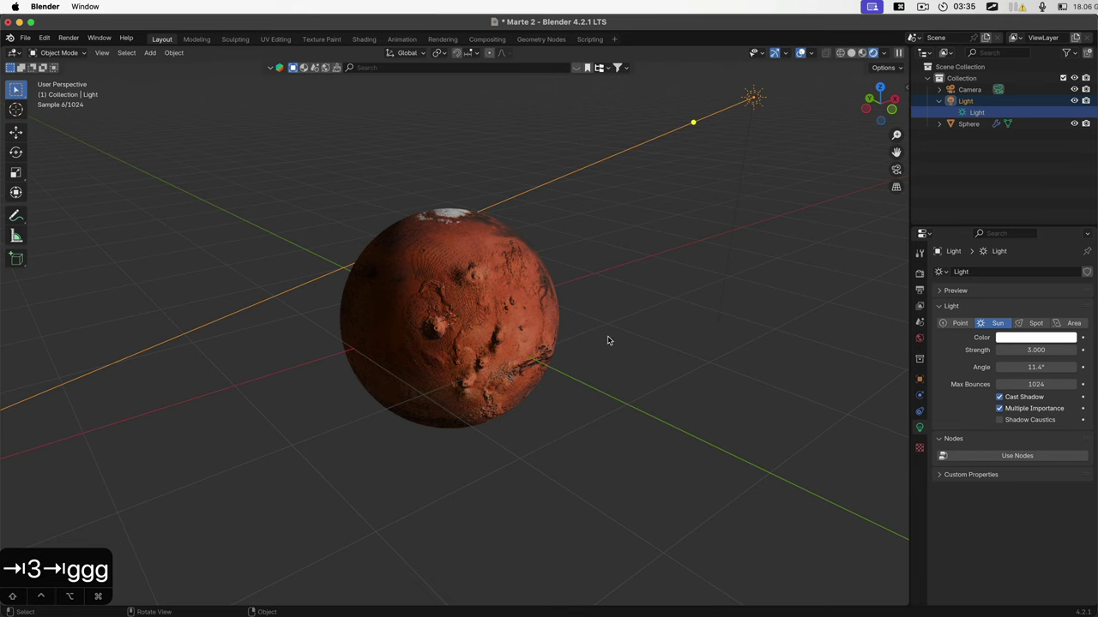
pyautogui.press('0')
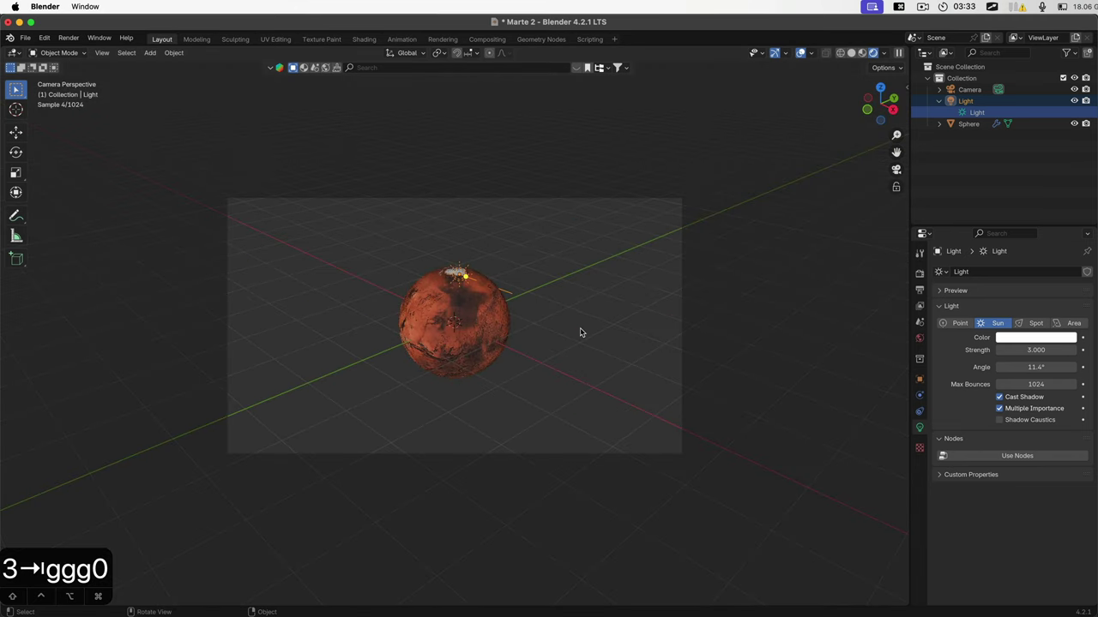
pyautogui.click(896, 172)
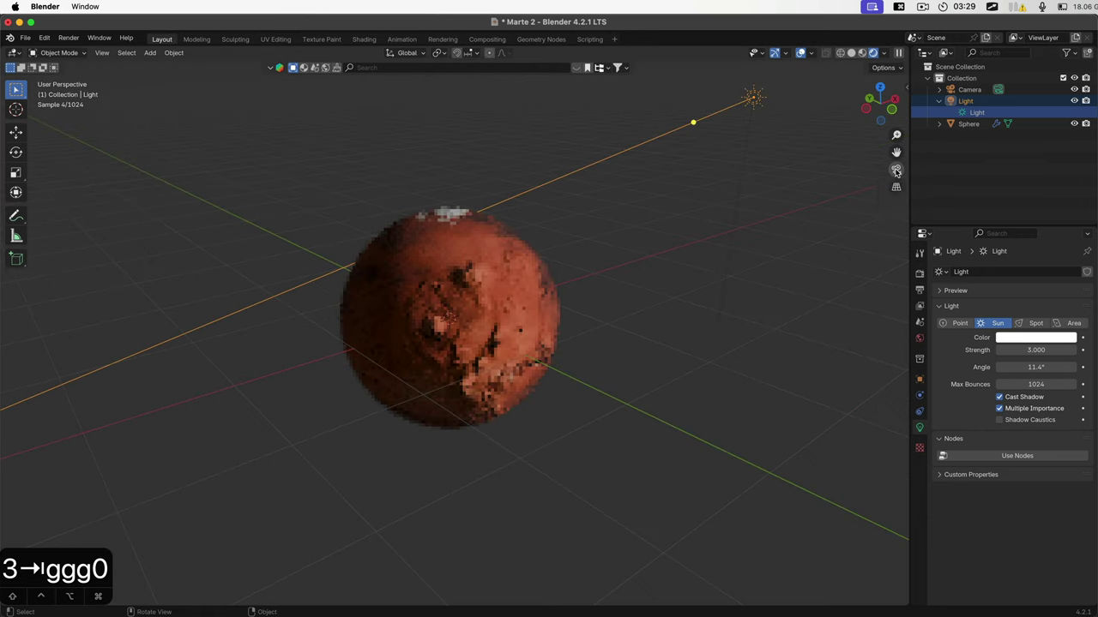
pyautogui.click(896, 172)
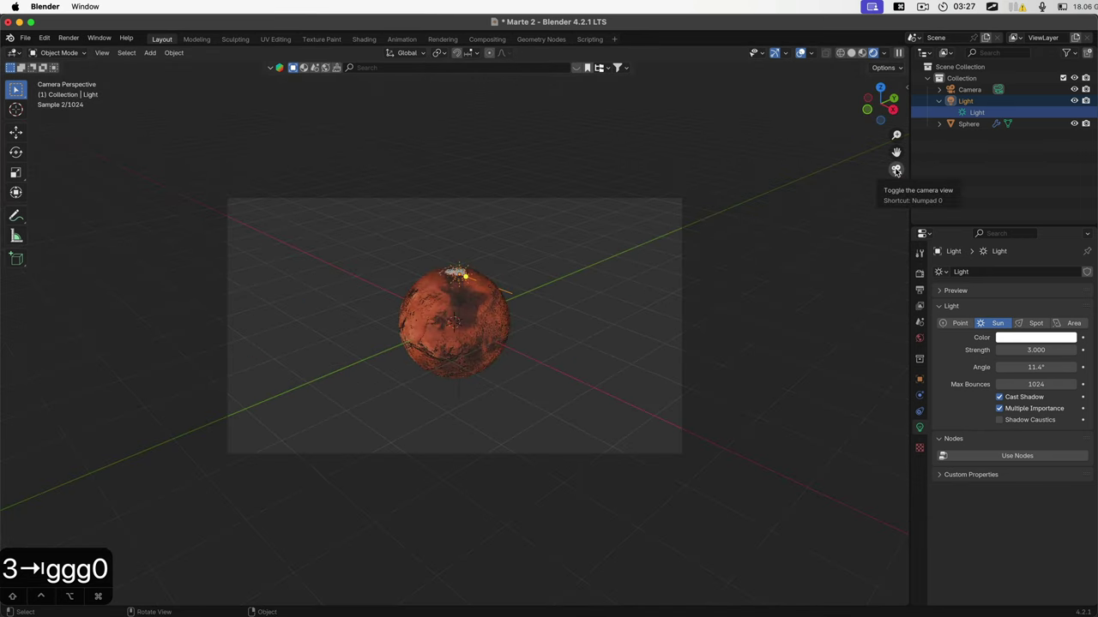
pyautogui.click(897, 171)
pyautogui.moveTo(673, 321); pyautogui.dragTo(453, 284, button='middle')
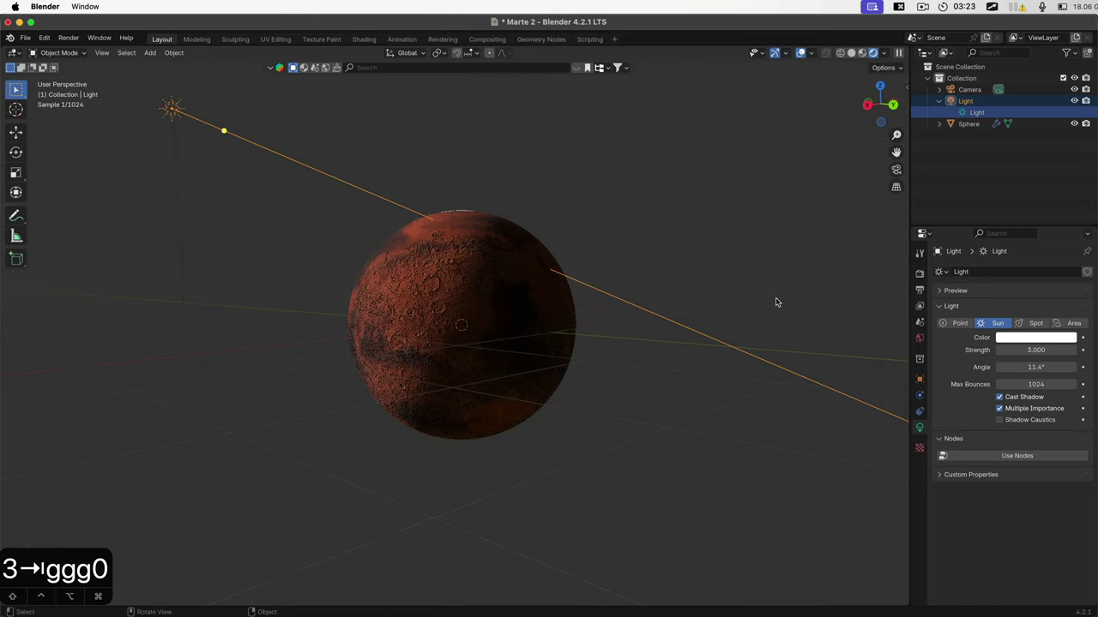
pyautogui.click(896, 170)
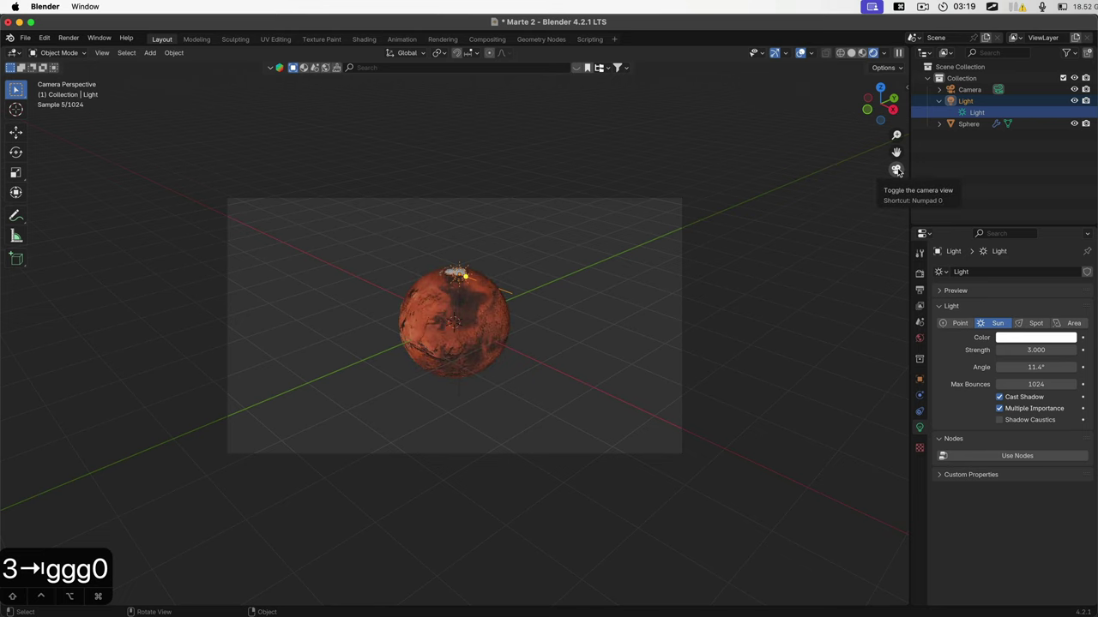
pyautogui.click(896, 170)
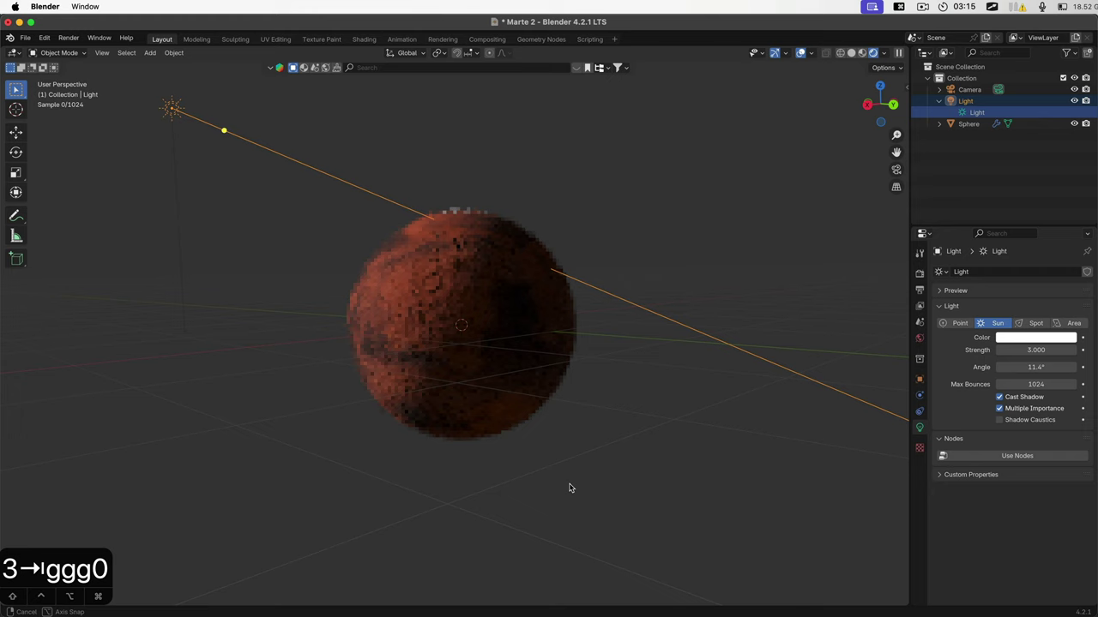
pyautogui.hscroll(-5, 571, 487)
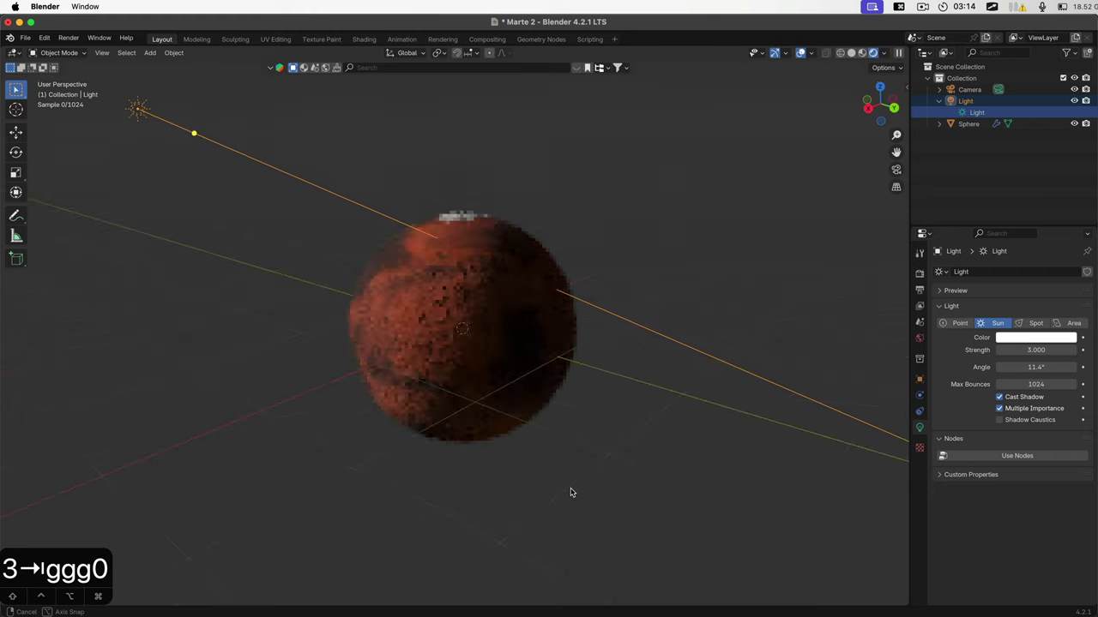
# Step: Look through the camera, select the Camera object's data and enlarge the camera frame around the planet
pyautogui.click(896, 170)
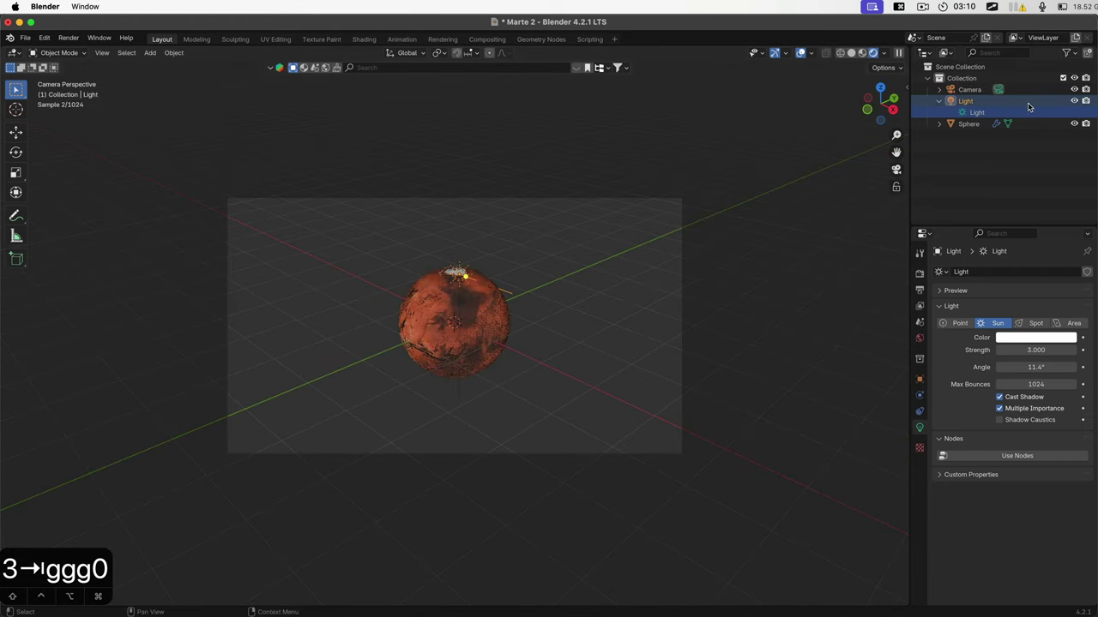
pyautogui.click(939, 90)
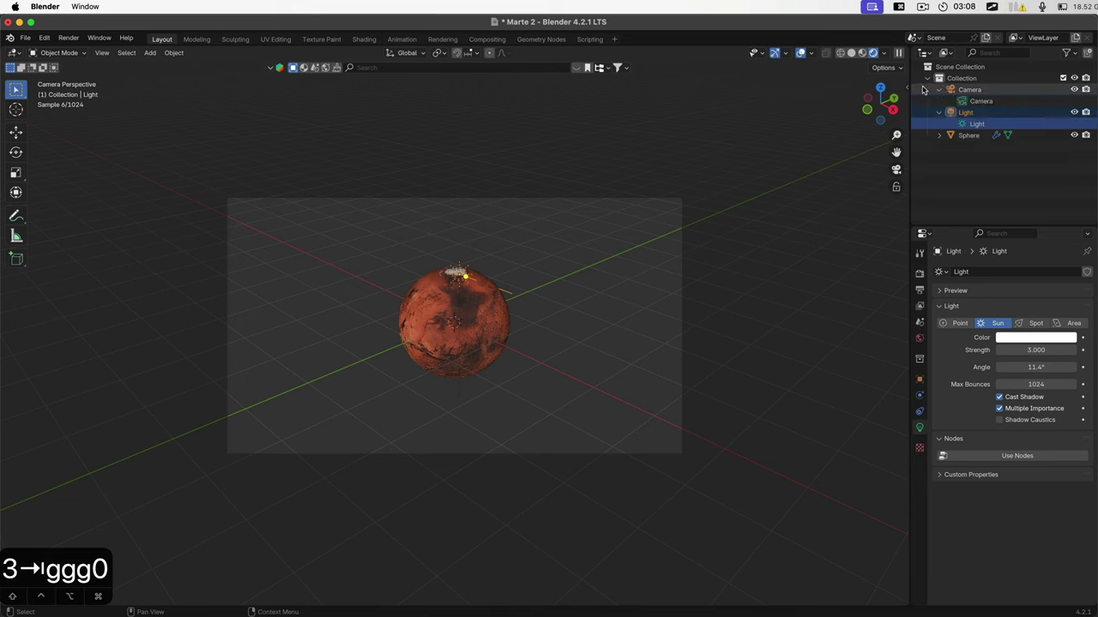
pyautogui.click(977, 101)
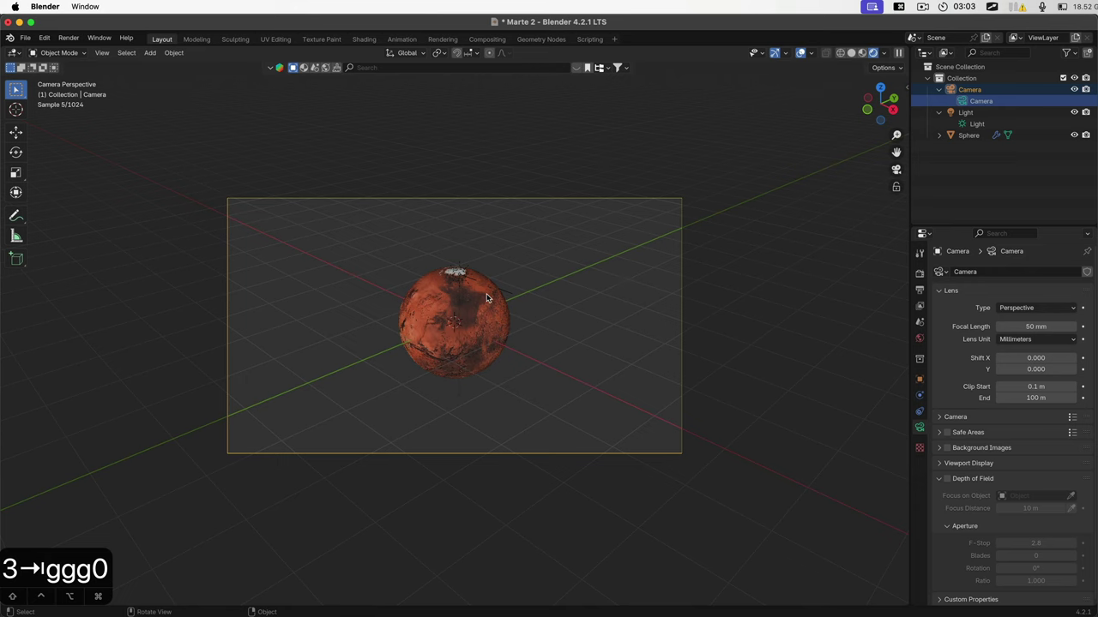
pyautogui.scroll(5, 487, 297)
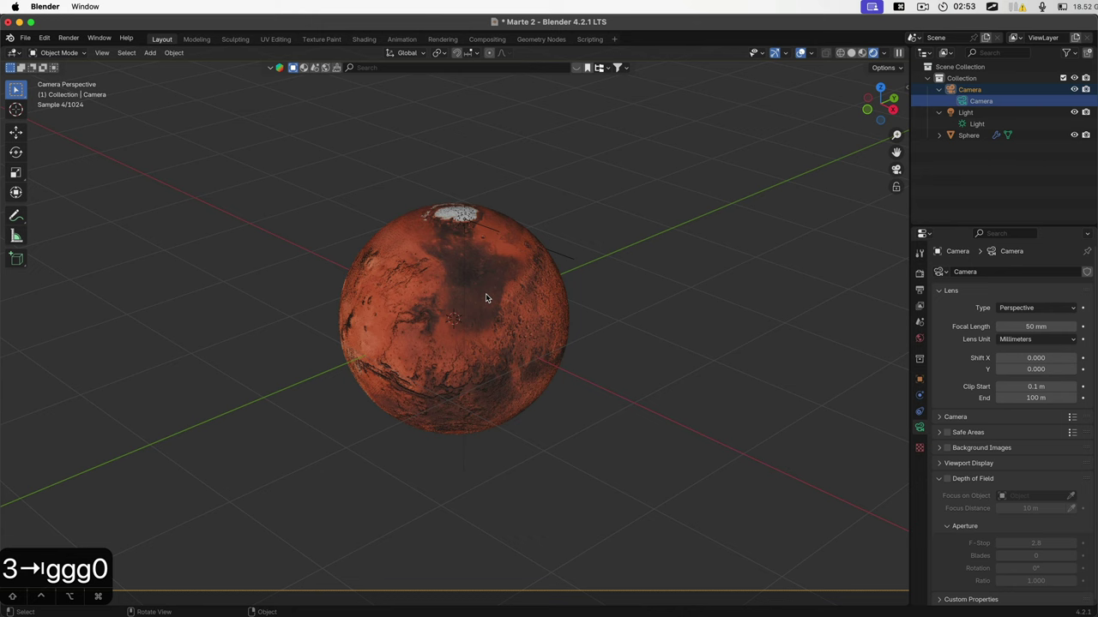
pyautogui.scroll(-1, 485, 297)
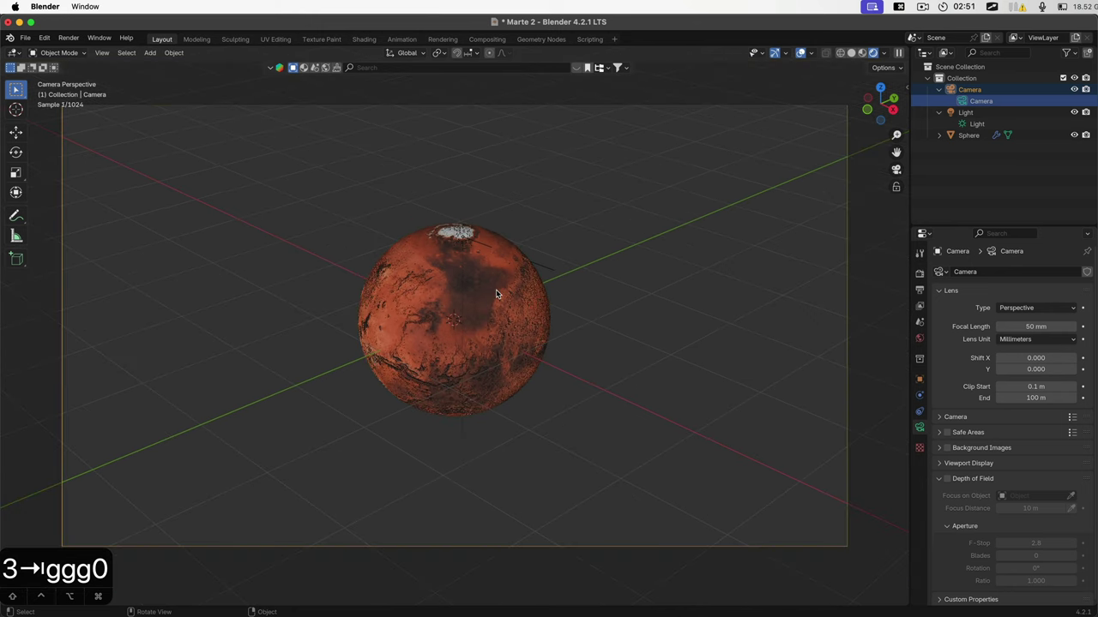
# Step: Lock the camera to the view, swing it around to show more of the planet's shadow side and move it slightly closer
pyautogui.press('n')
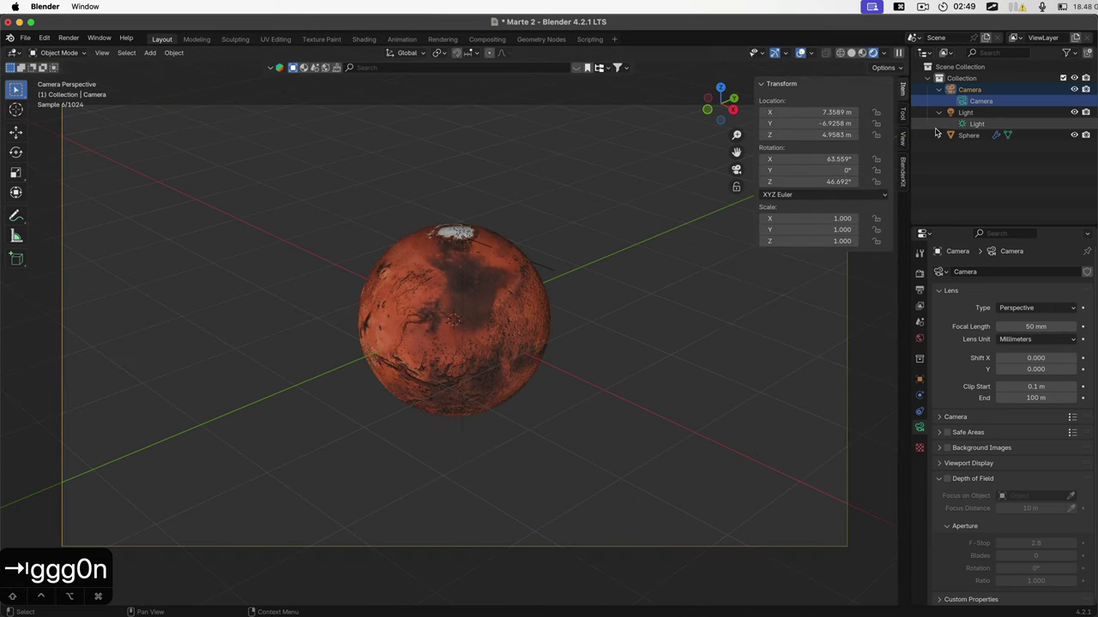
pyautogui.click(903, 141)
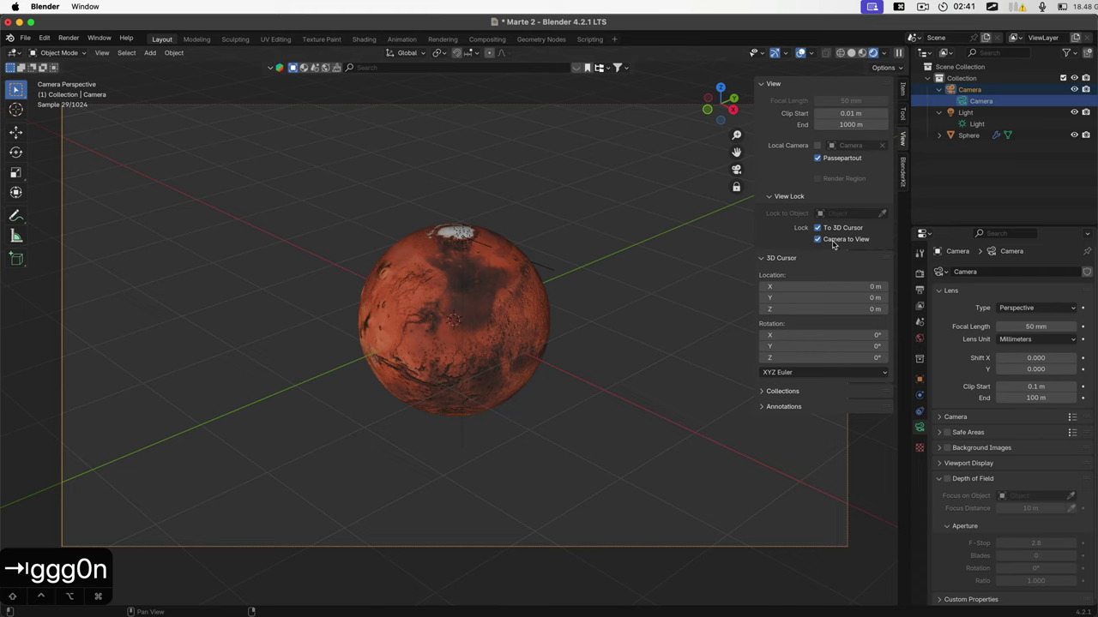
pyautogui.press('n')
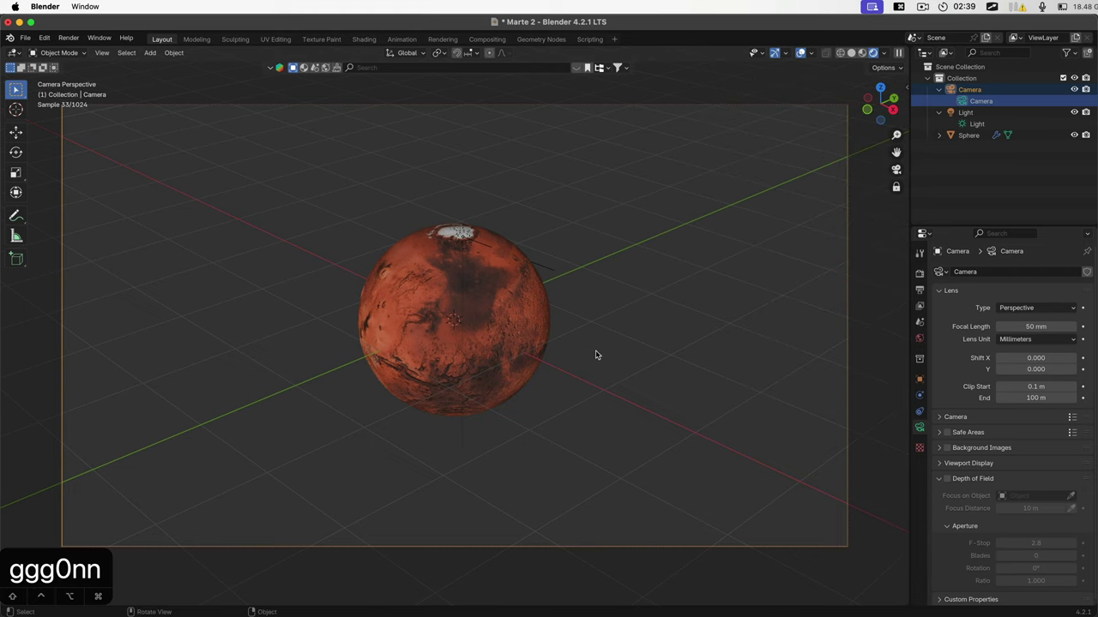
pyautogui.moveTo(592, 384); pyautogui.dragTo(497, 345, button='middle')
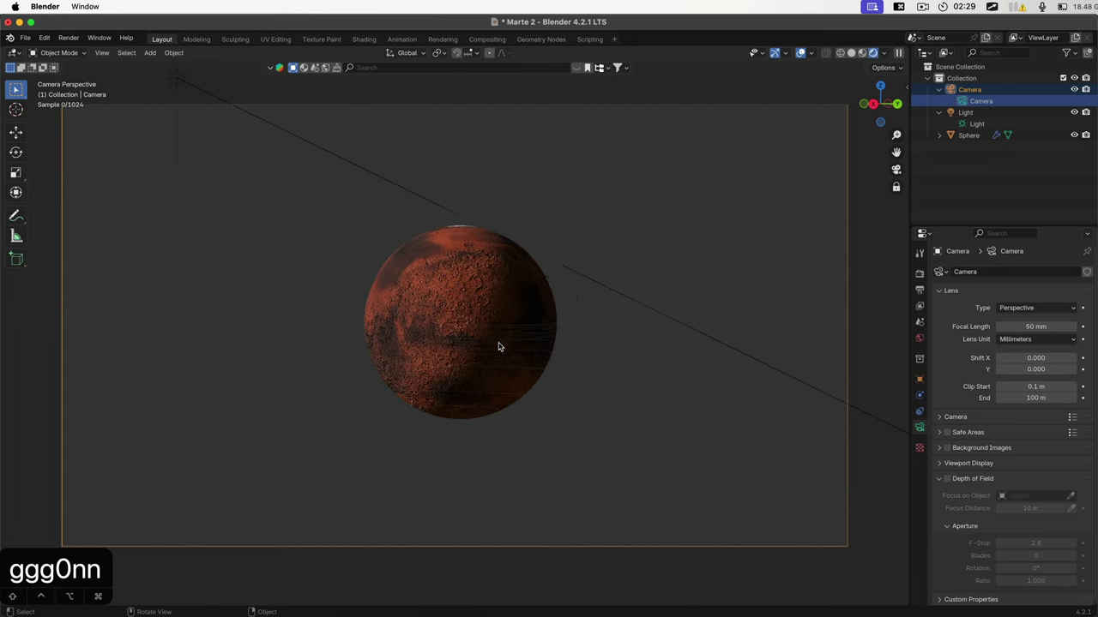
pyautogui.scroll(2, 499, 347)
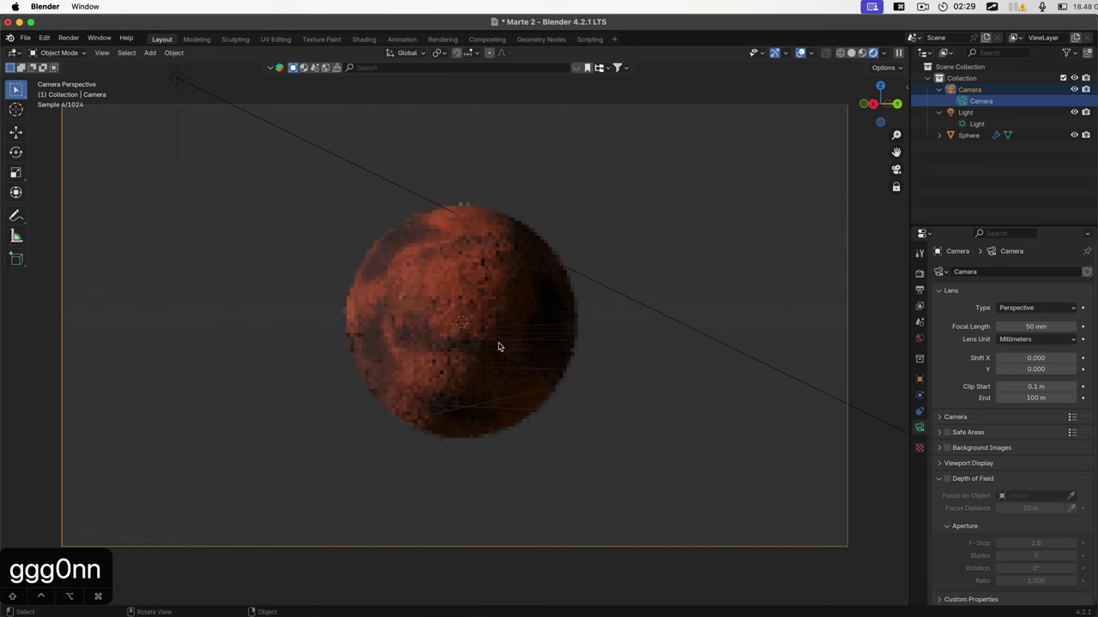
# Step: Move the sun light lower beside the planet and re-aim its direction so the beam line passes through the sphere's centre
pyautogui.click(178, 81)
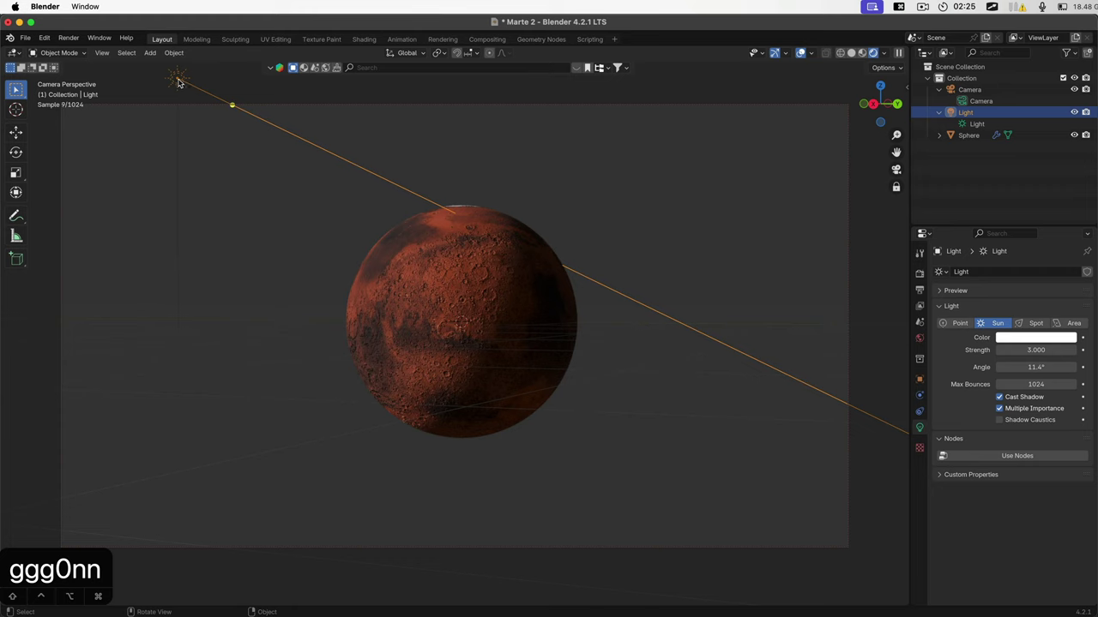
pyautogui.press('g')
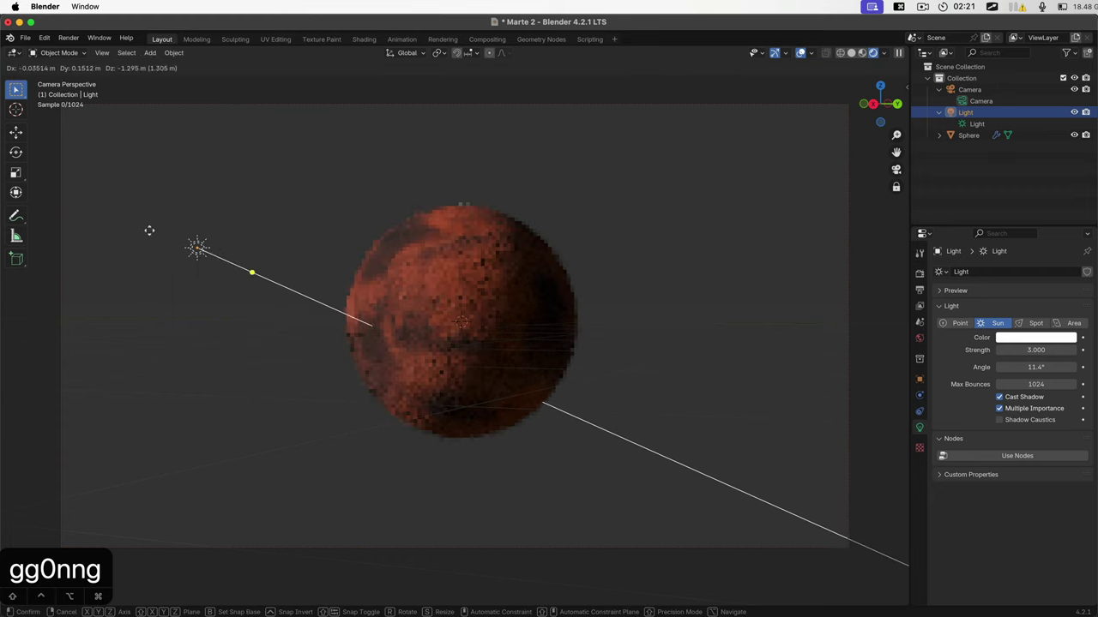
pyautogui.click(196, 190)
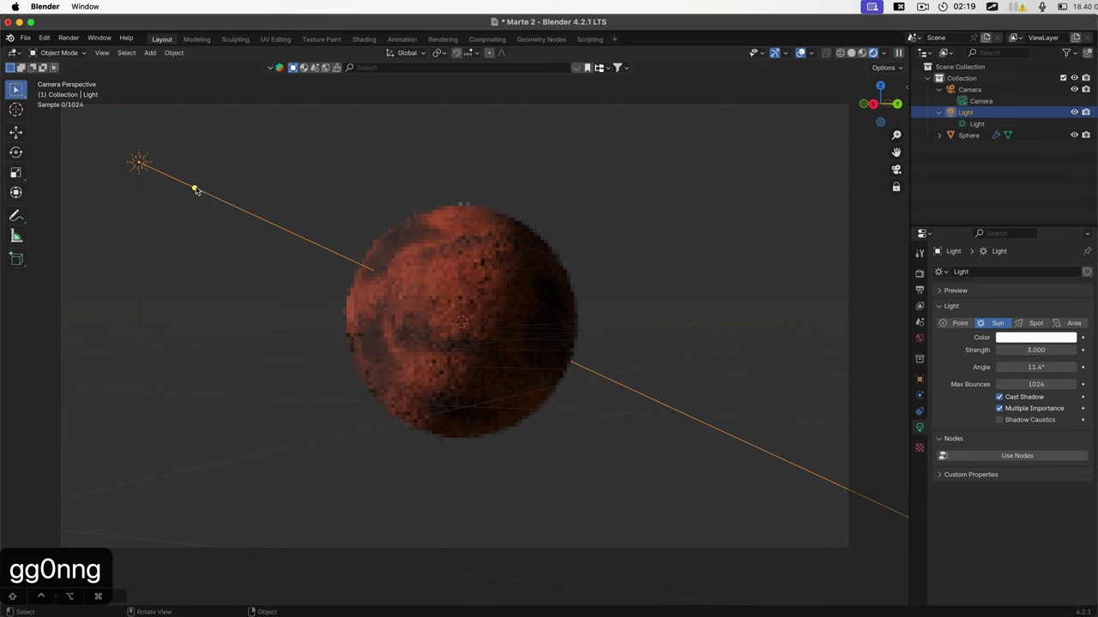
pyautogui.moveTo(196, 186)
pyautogui.mouseDown()
pyautogui.moveTo(194, 197)
pyautogui.moveTo(205, 188)
pyautogui.mouseUp()
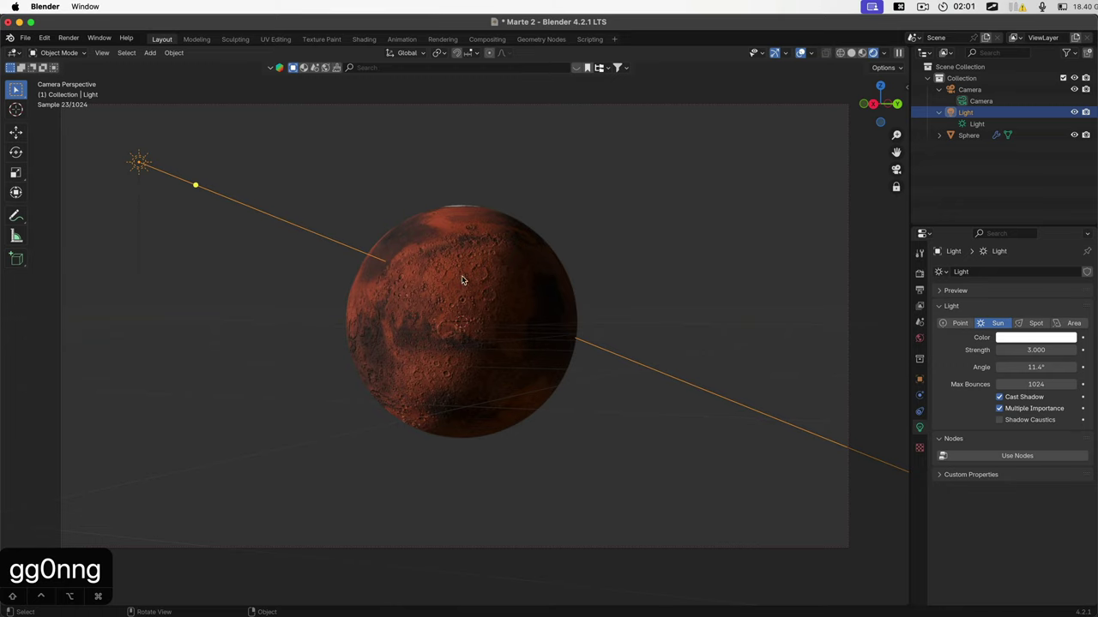
# Step: Select the planet in the shading workspace, lower its Bump node strength to about 0.34 and check the relief through the camera
pyautogui.click(363, 40)
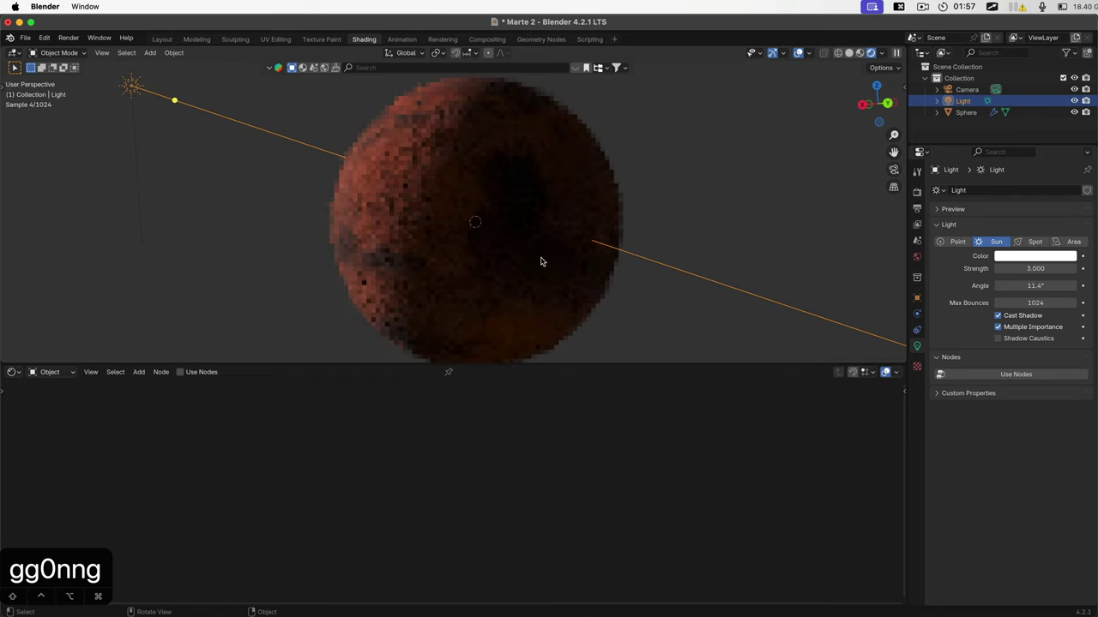
pyautogui.press('r')
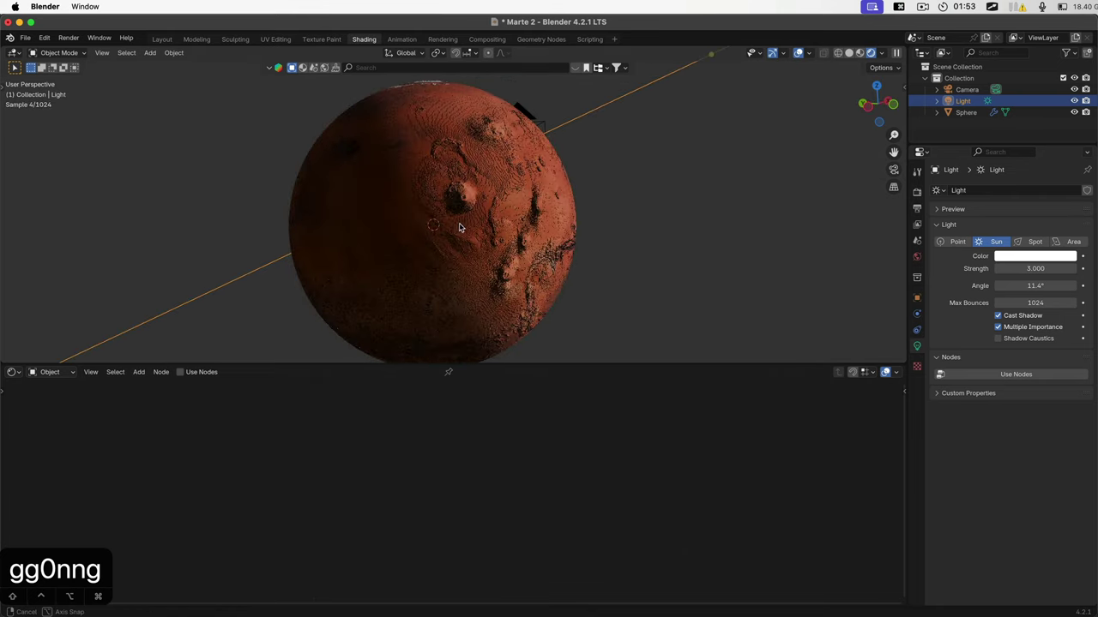
pyautogui.click(449, 225)
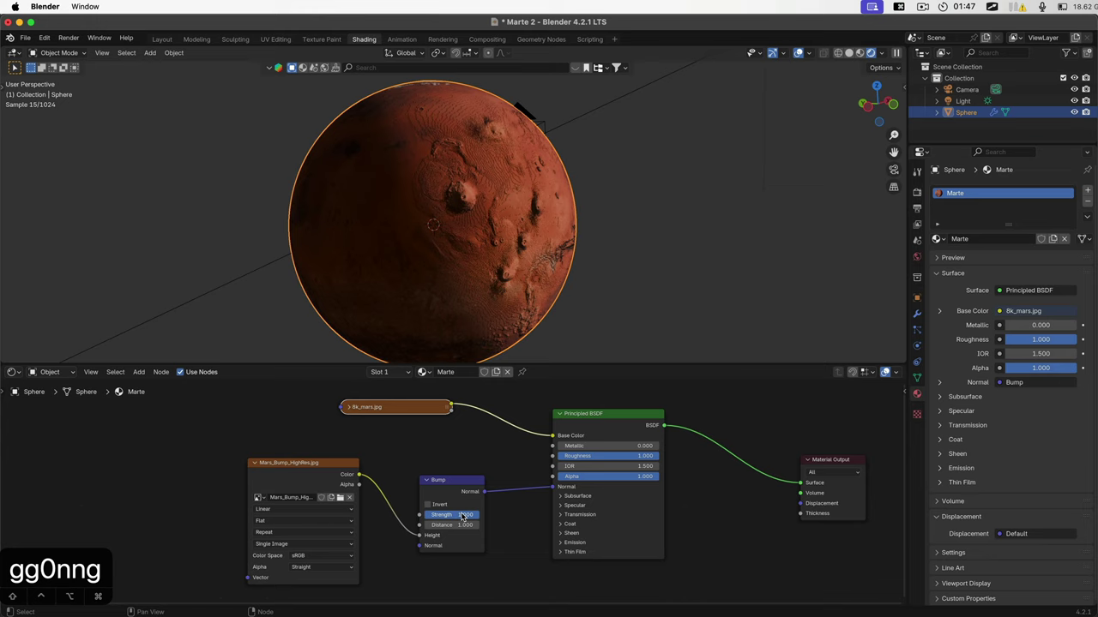
pyautogui.moveTo(463, 514); pyautogui.dragTo(443, 517)
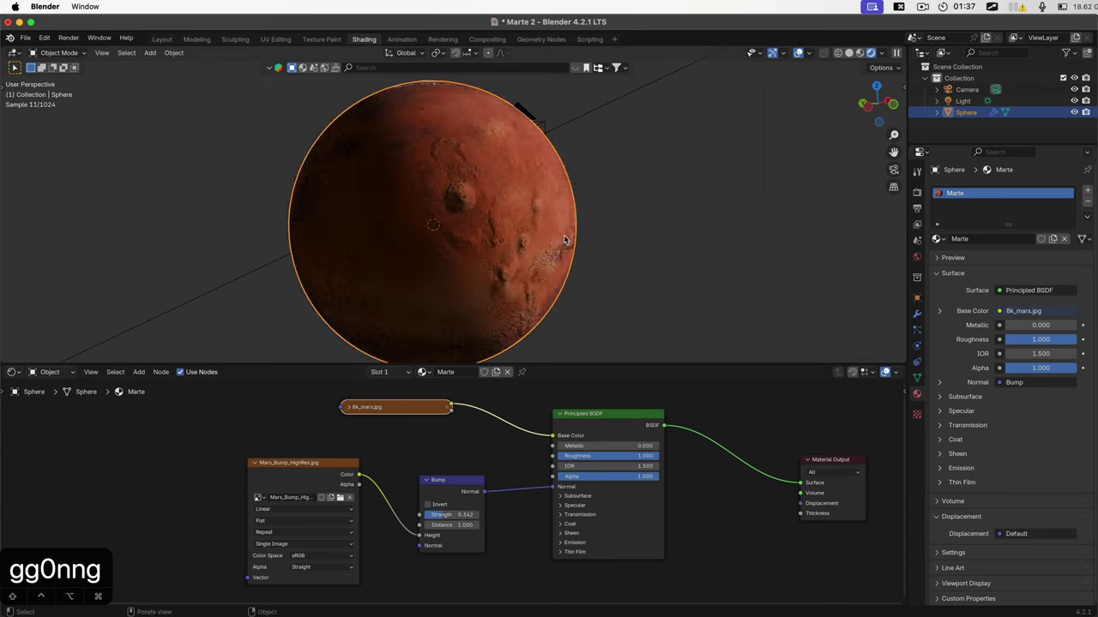
pyautogui.press('KP_0')
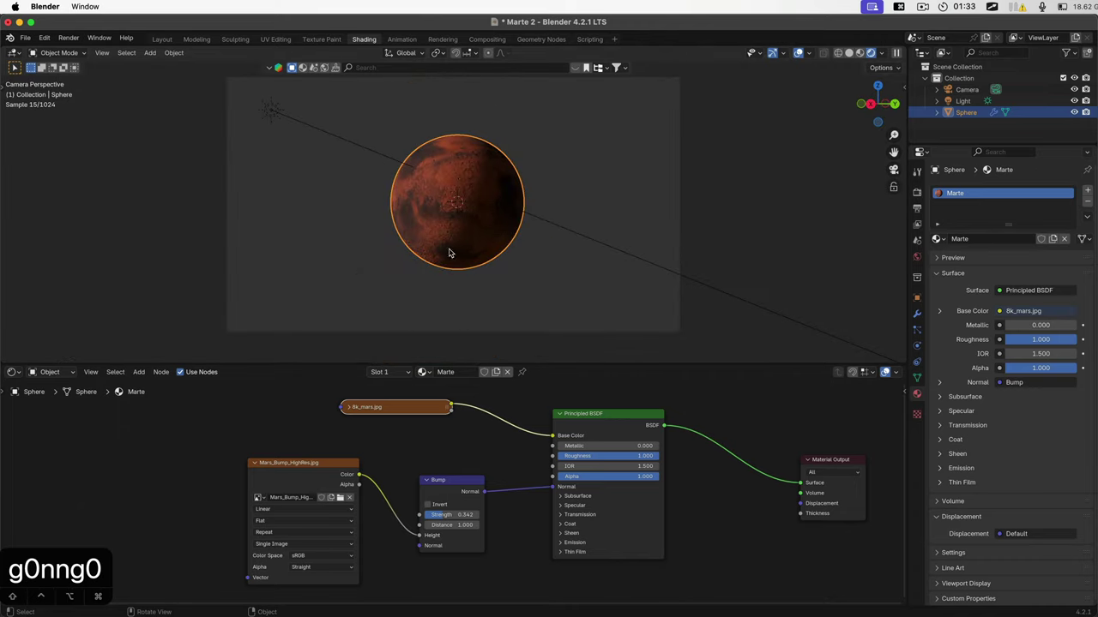
# Step: Try a Bump node strength of 0.4 and settle on 0.5 for the planet's material
pyautogui.click(452, 513)
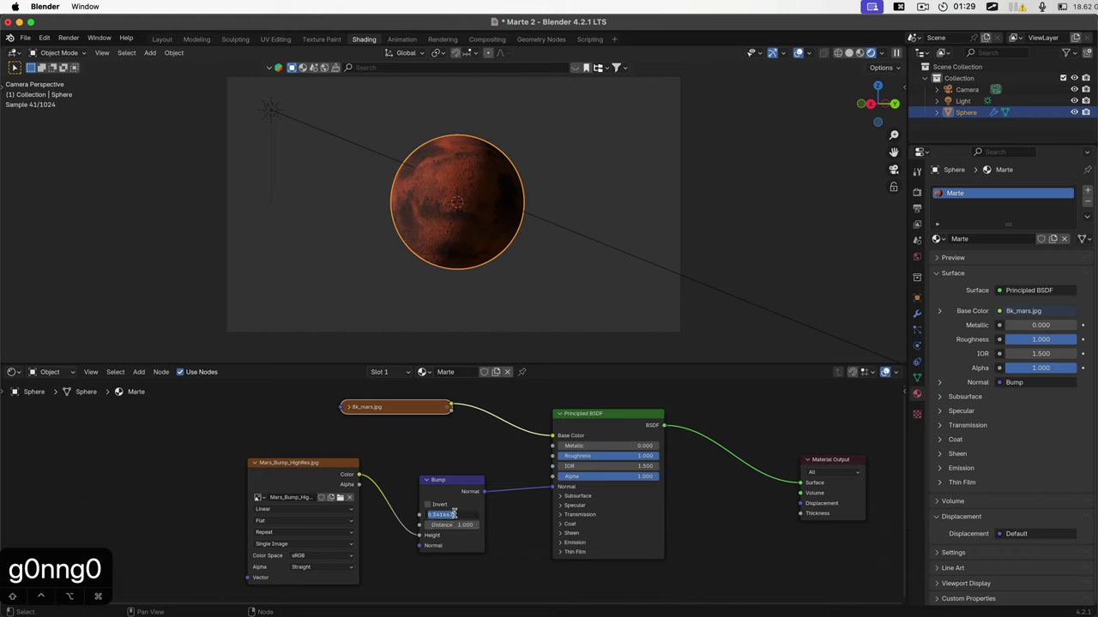
pyautogui.write('.4')
pyautogui.press('Tab')
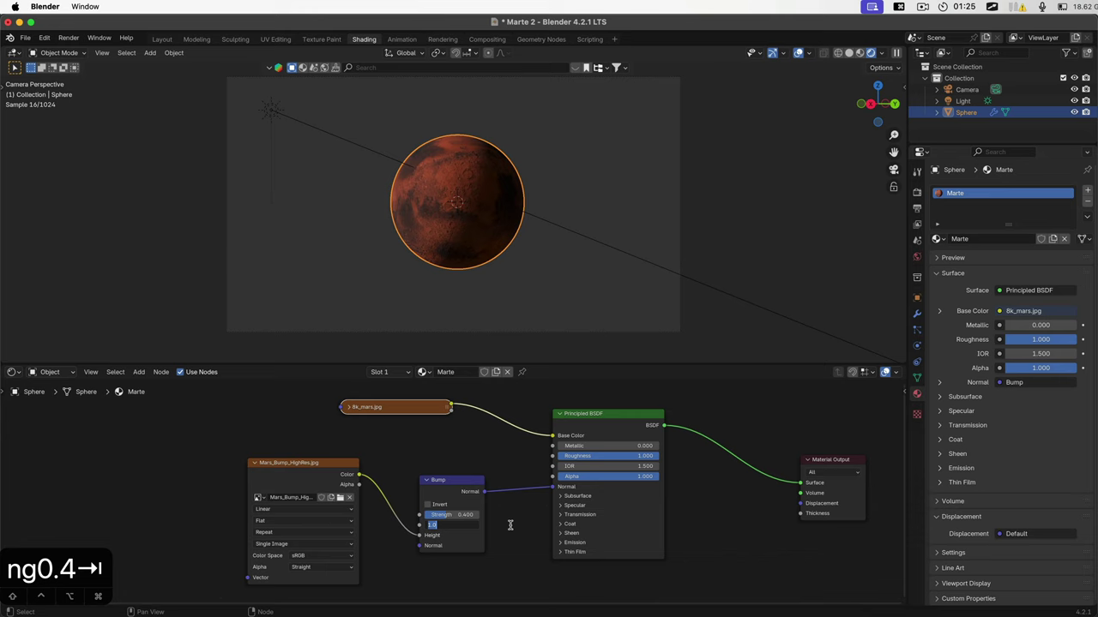
pyautogui.click(453, 515)
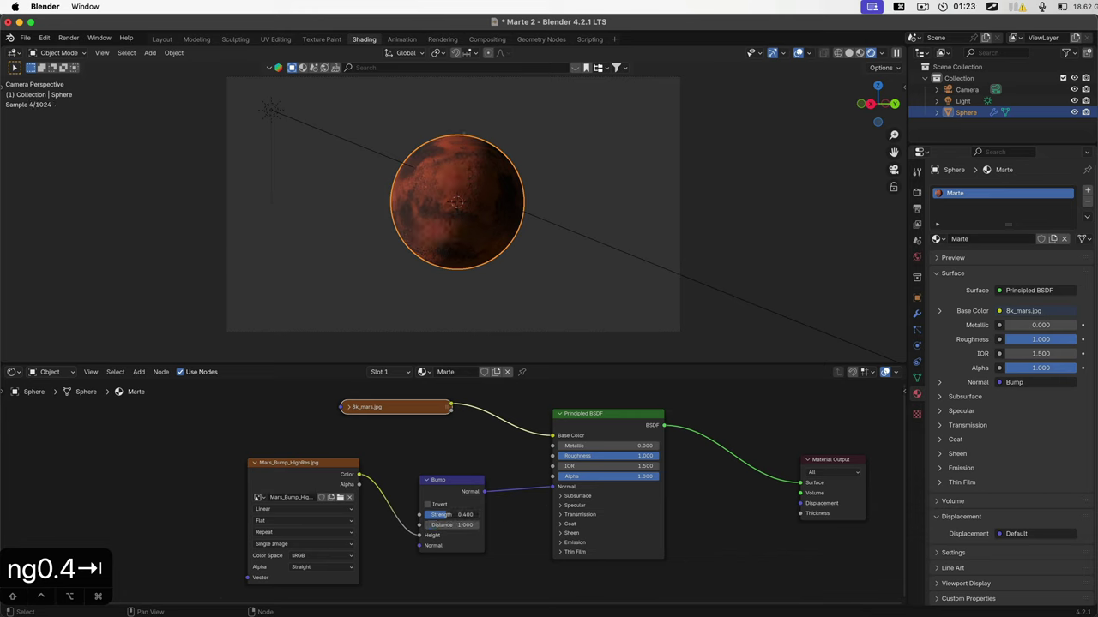
pyautogui.write('.5')
pyautogui.press('Tab')
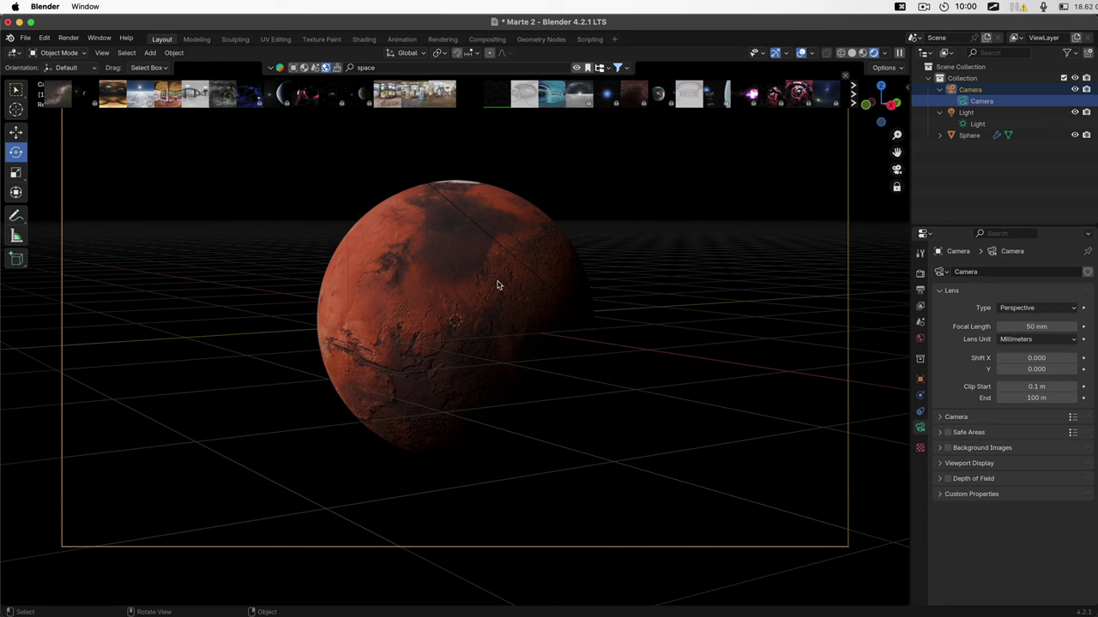
# Step: Rotate the planet slightly around its vertical axis to turn different surface features towards the camera, and deselect it
pyautogui.click(468, 285)
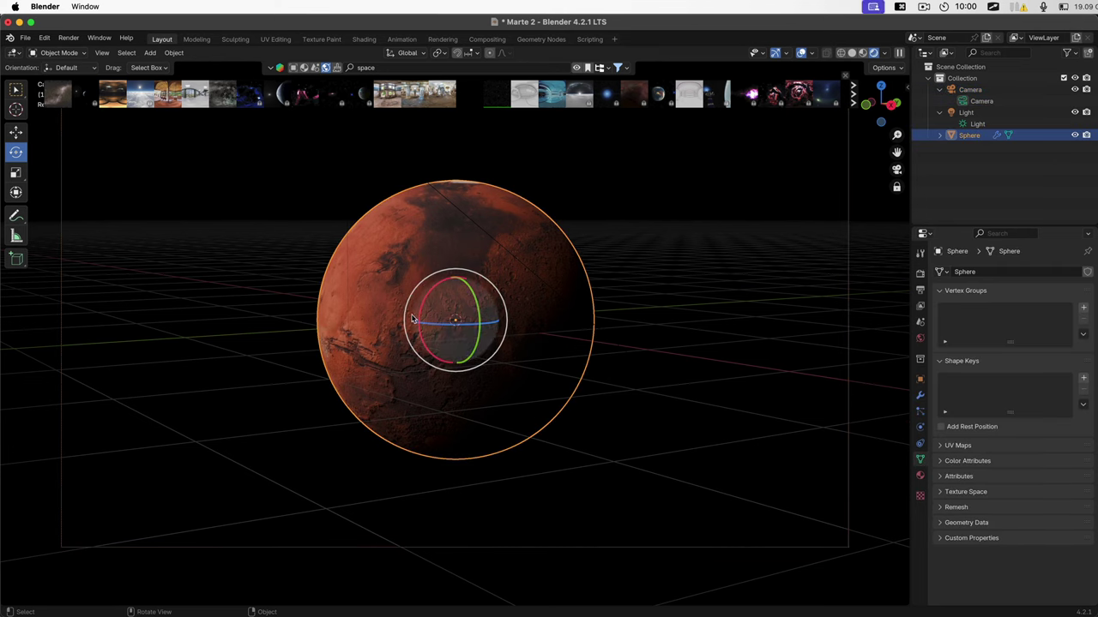
pyautogui.moveTo(445, 326); pyautogui.dragTo(394, 353)
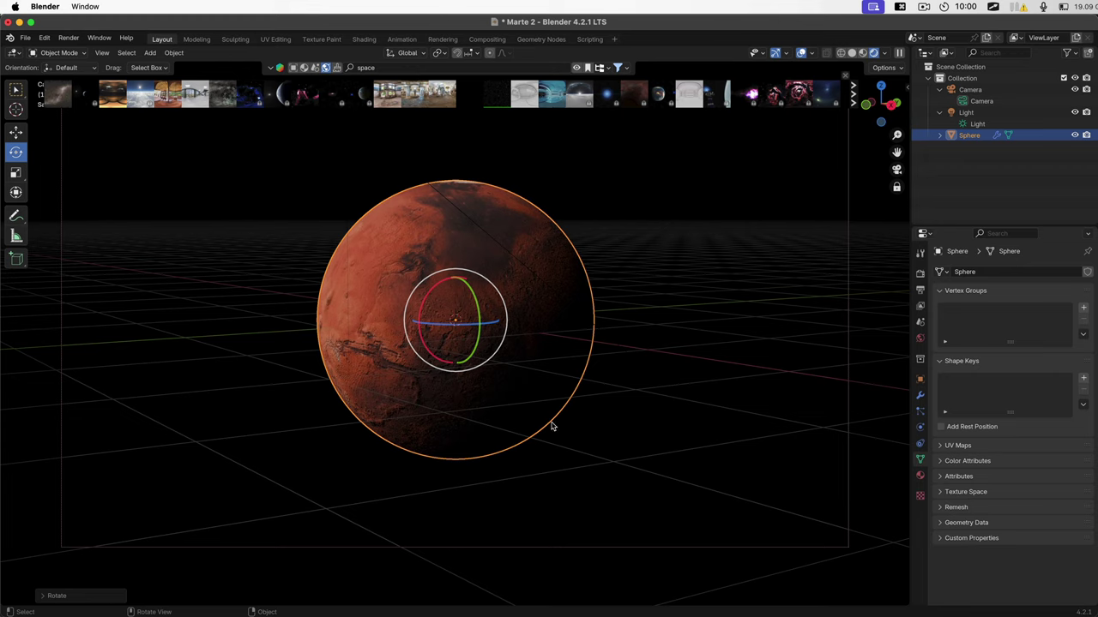
pyautogui.click(596, 474)
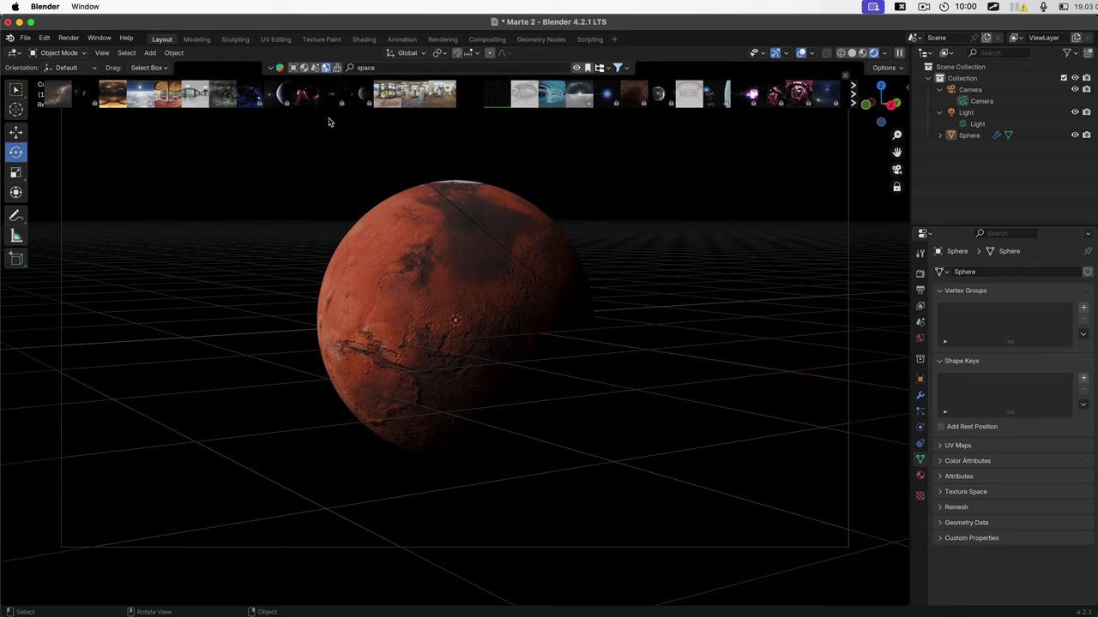
# Step: Download the starry HDR from the space asset results at 8192 resolution and apply it as the scene background
pyautogui.moveTo(500, 94)
pyautogui.moveTo(498, 97); pyautogui.dragTo(304, 149)
pyautogui.click(277, 151)
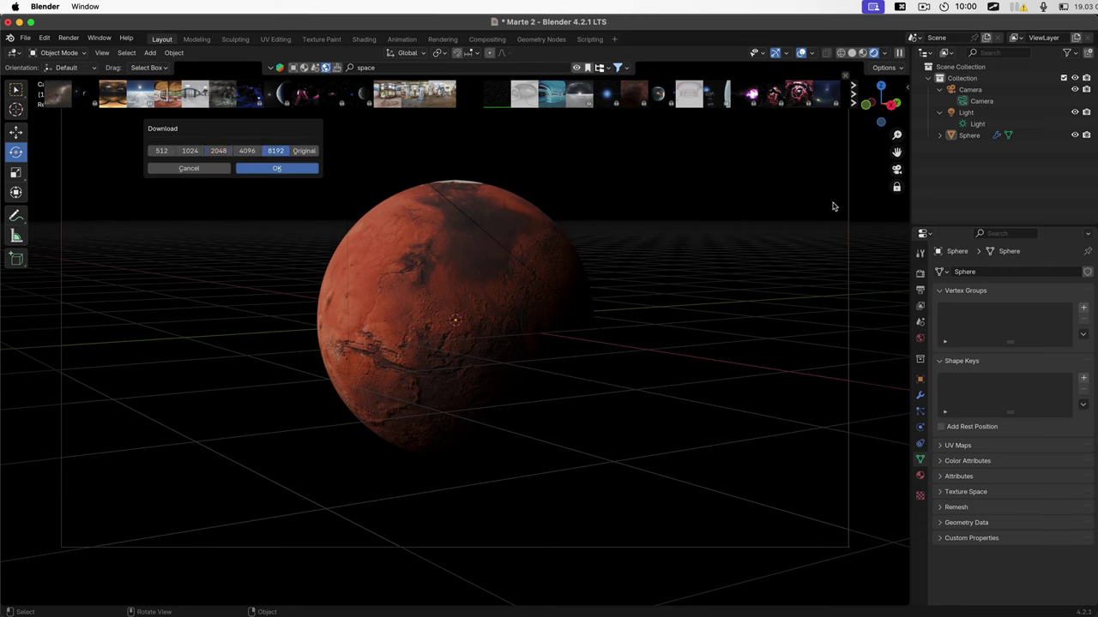
pyautogui.click(304, 168)
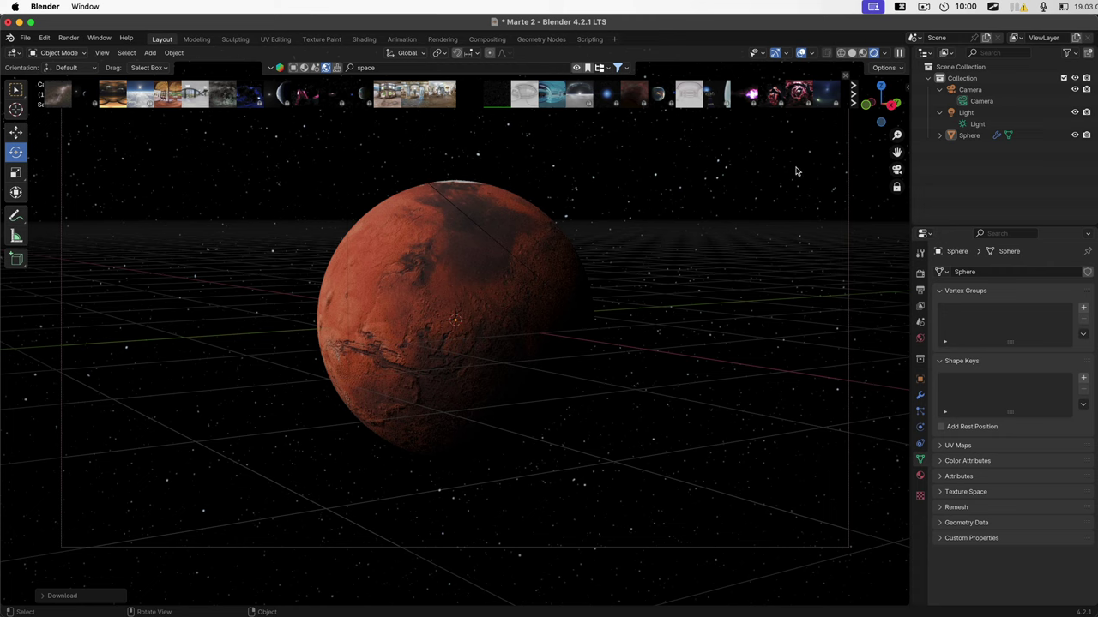
# Step: Hide the asset library bar and preview the planet against the stars with the viewport overlays temporarily off
pyautogui.click(576, 67)
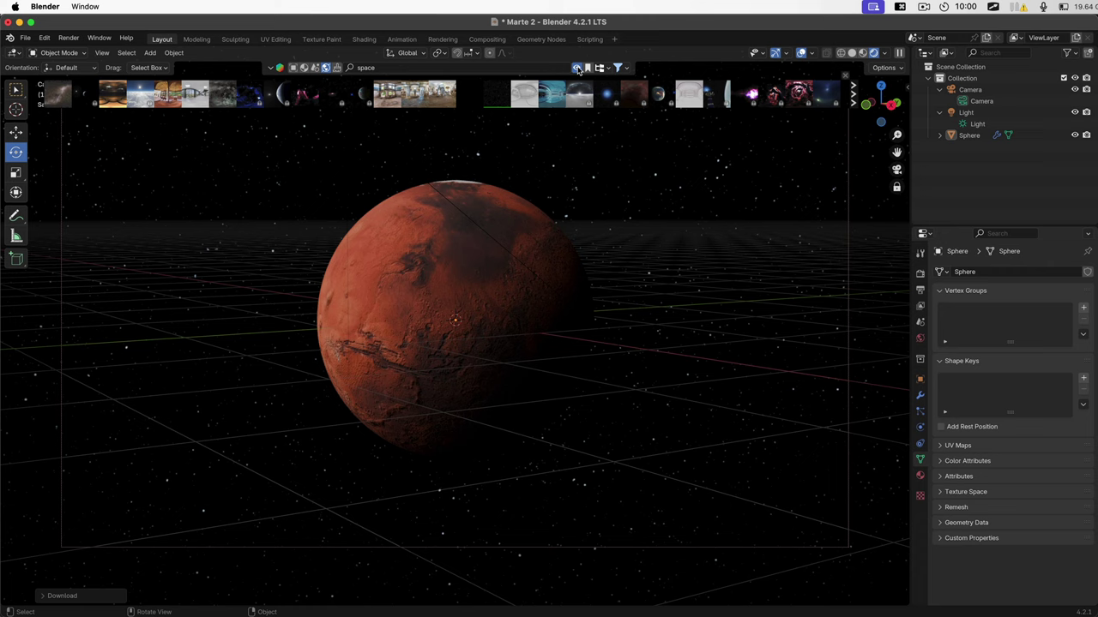
pyautogui.click(270, 69)
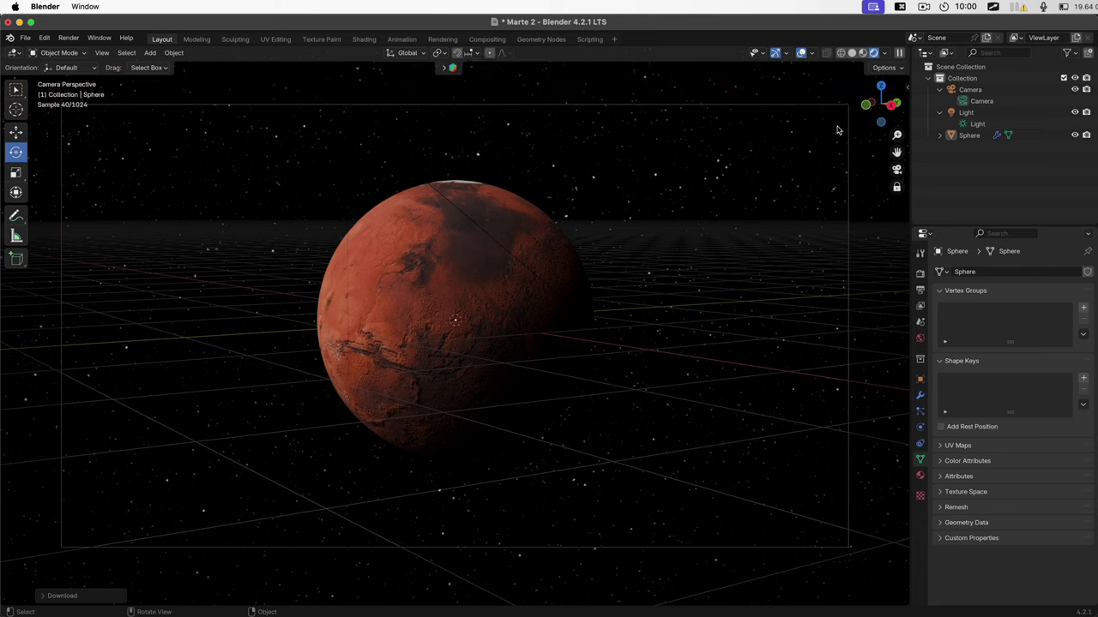
pyautogui.click(802, 54)
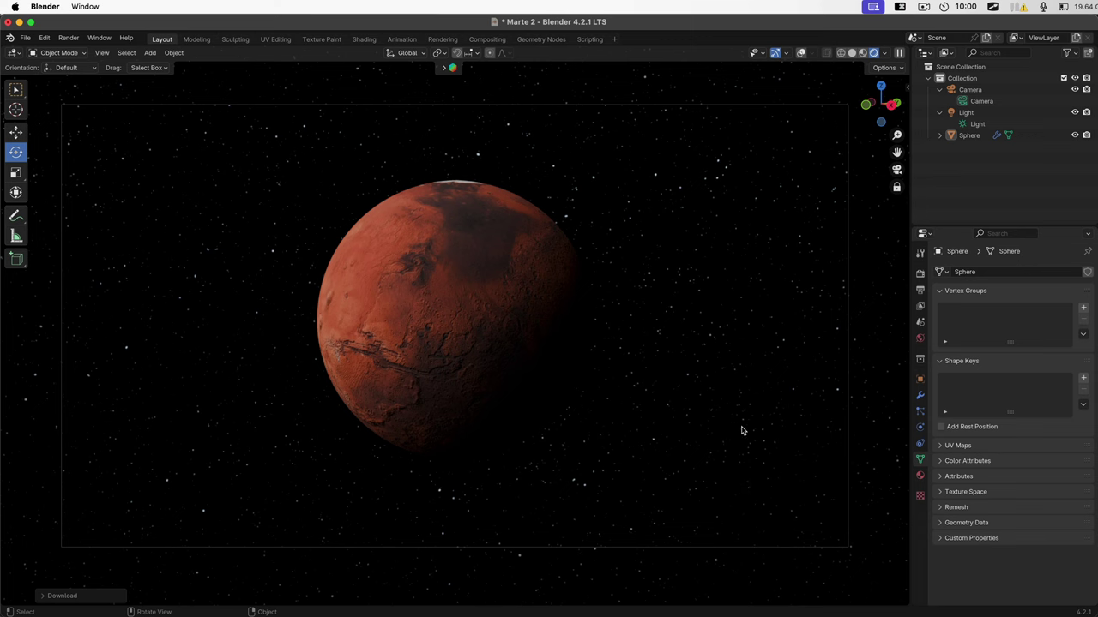
pyautogui.hotkey('shift', 'alt', 'z')
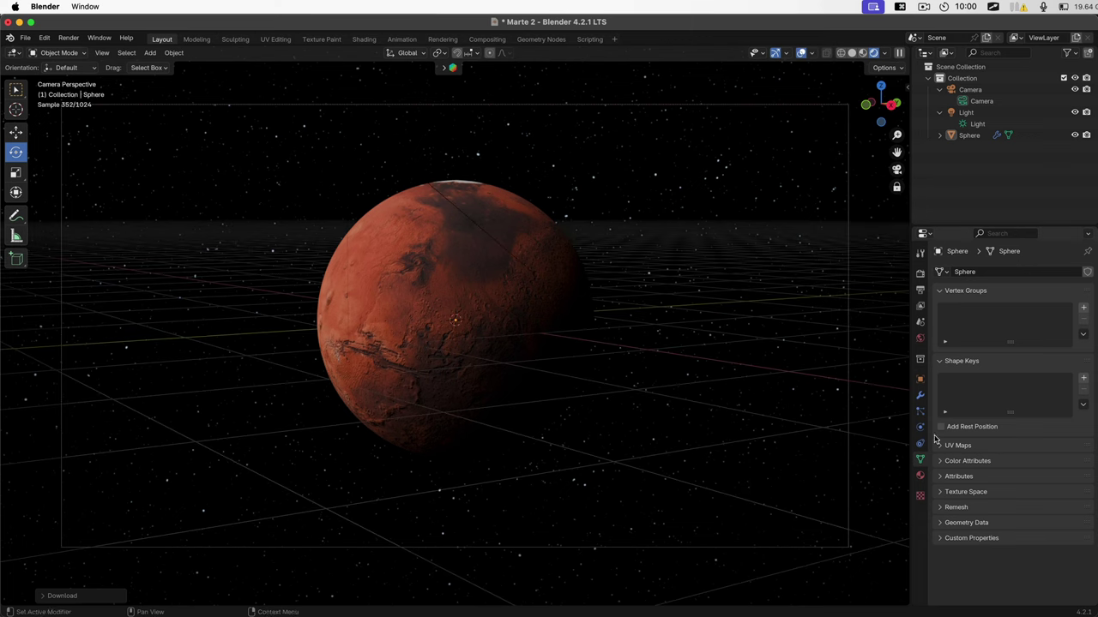
# Step: Check the scene's render engine and the output format's resolution settings
pyautogui.click(920, 274)
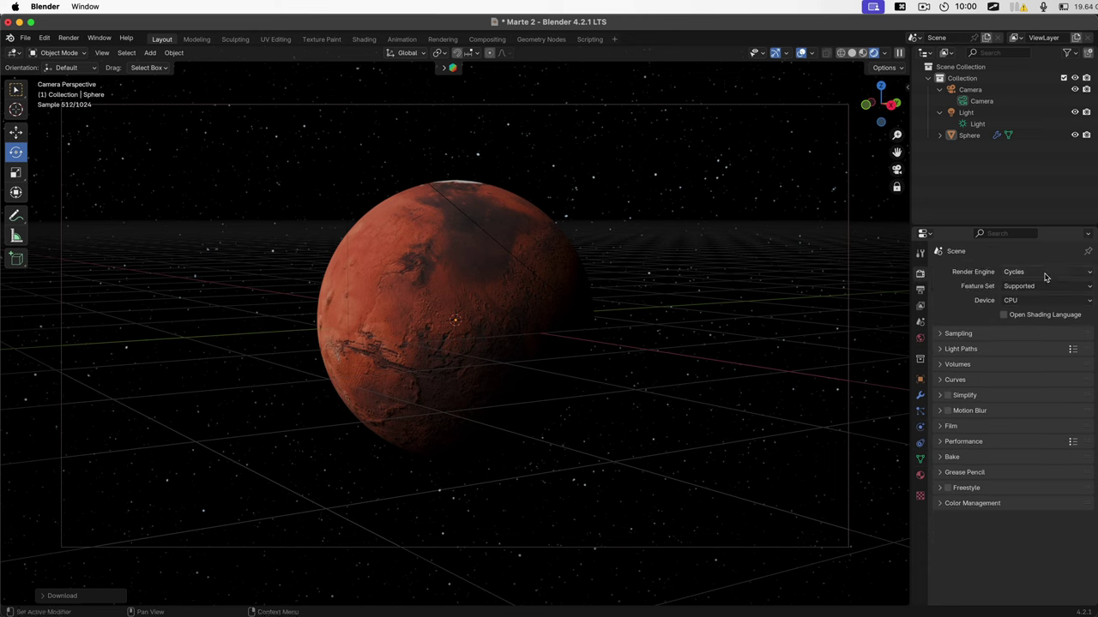
pyautogui.click(920, 289)
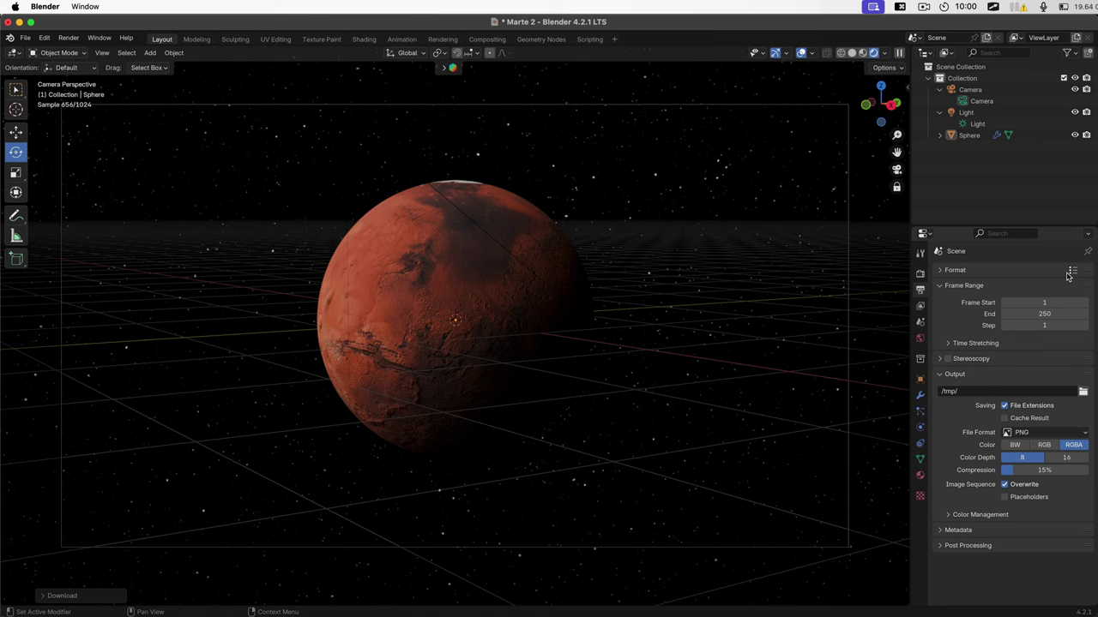
pyautogui.click(942, 272)
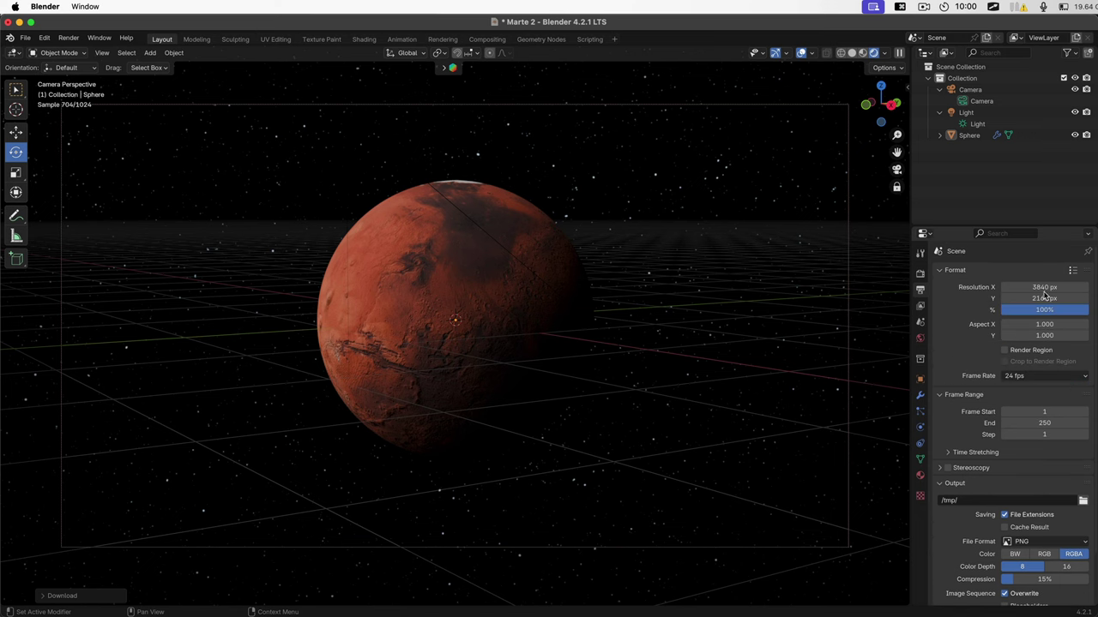
# Step: Set the final render's maximum samples to 100 and enable Denoise for the render
pyautogui.click(921, 275)
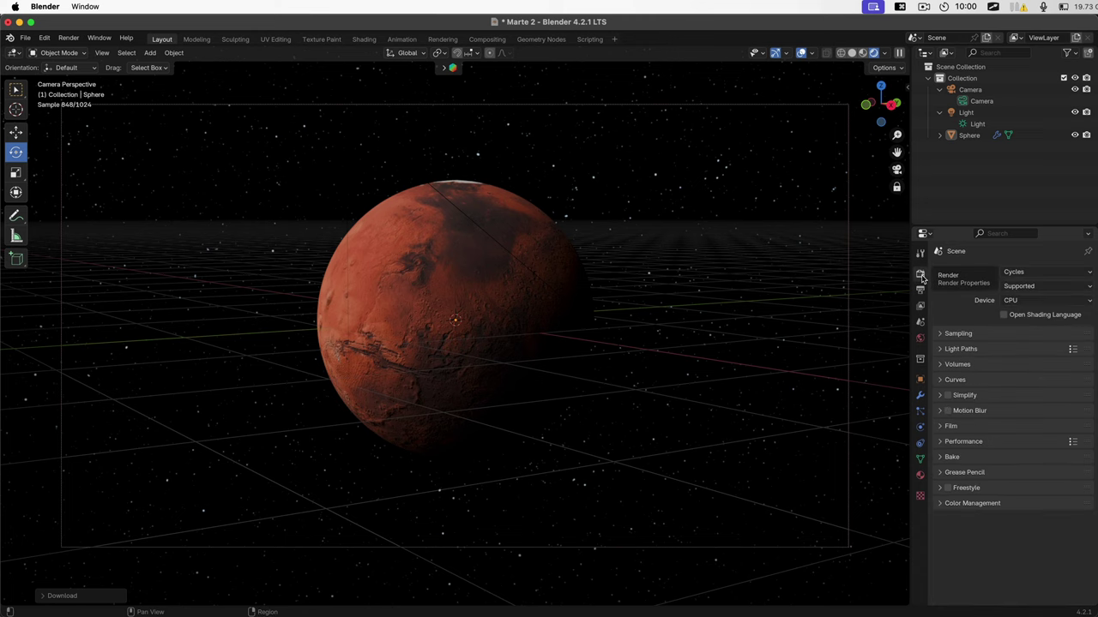
pyautogui.click(943, 335)
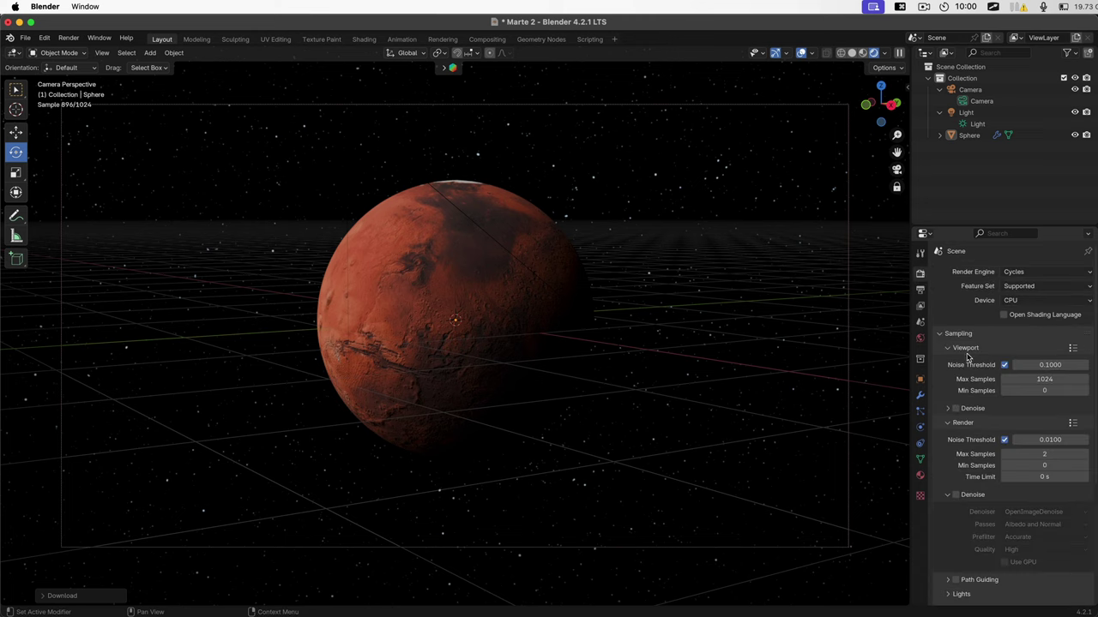
pyautogui.click(1055, 454)
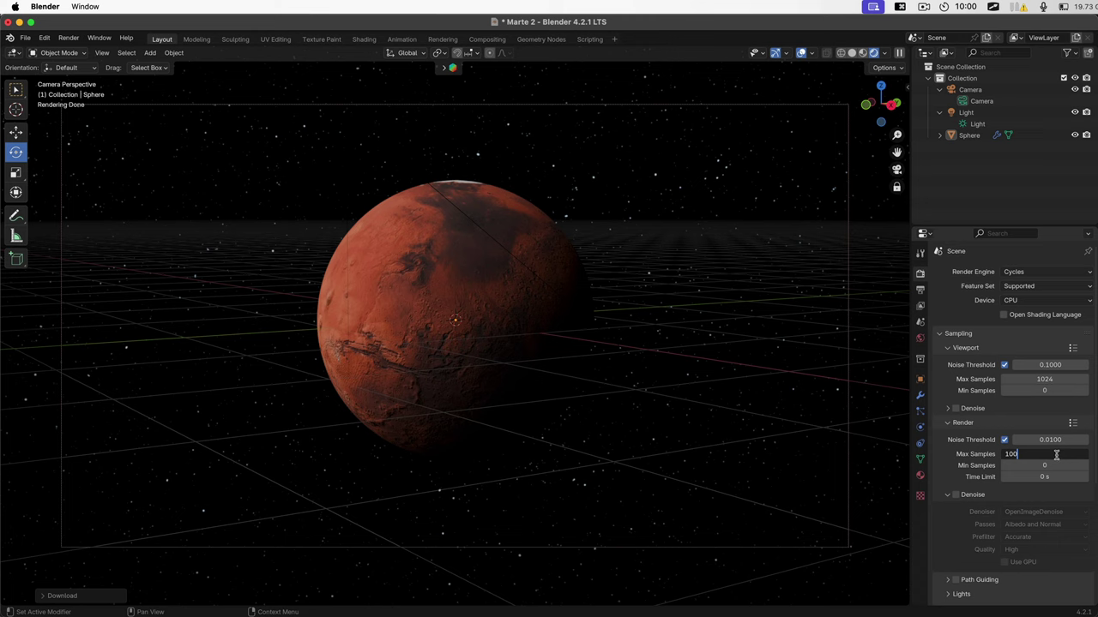
pyautogui.click(956, 495)
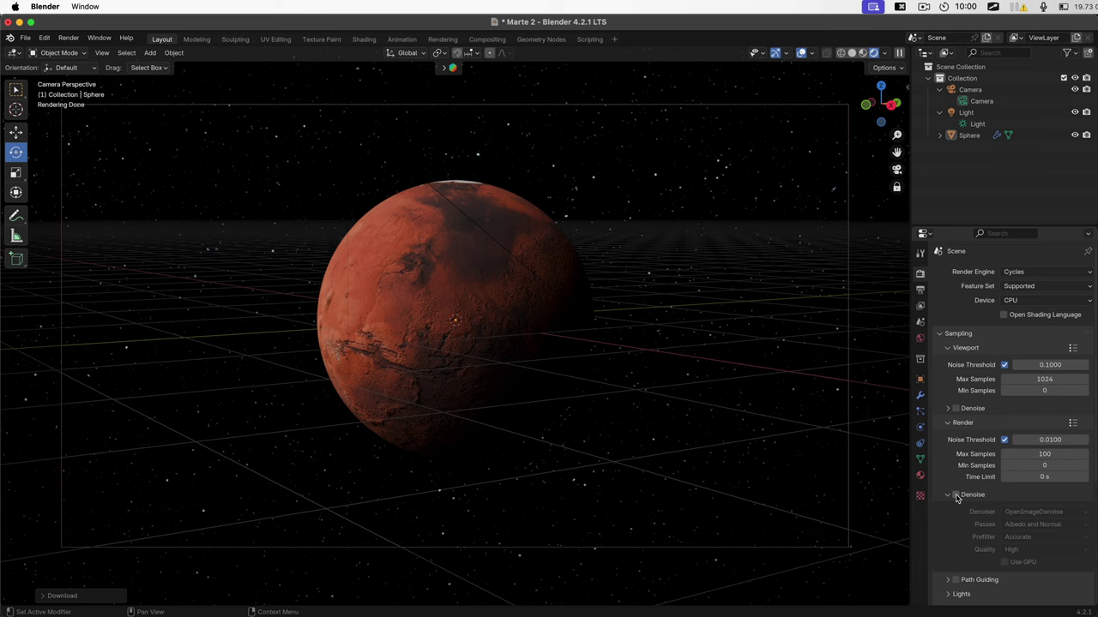
pyautogui.click(956, 495)
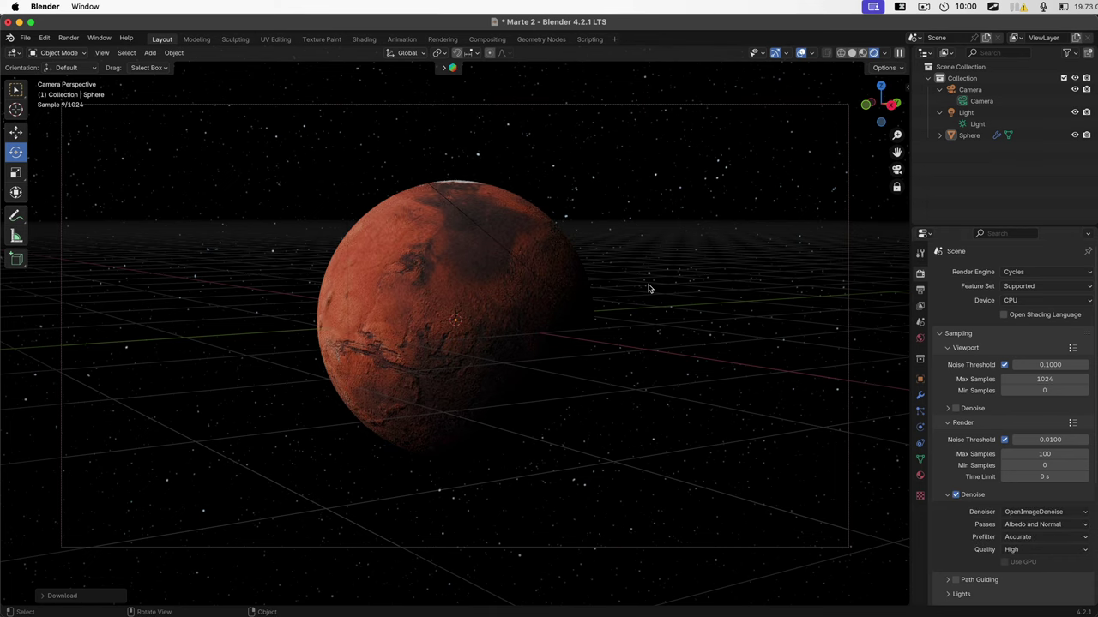
# Step: Save the project, render the still image of Mars and shrink the render window to fit the screen
pyautogui.press('super+s')
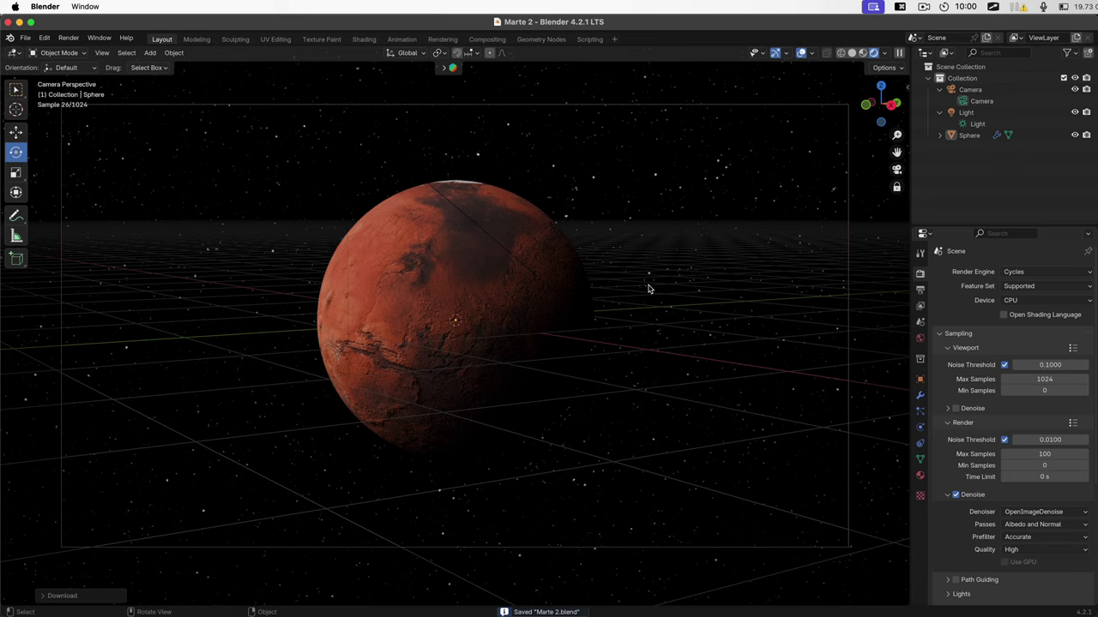
pyautogui.press('F12')
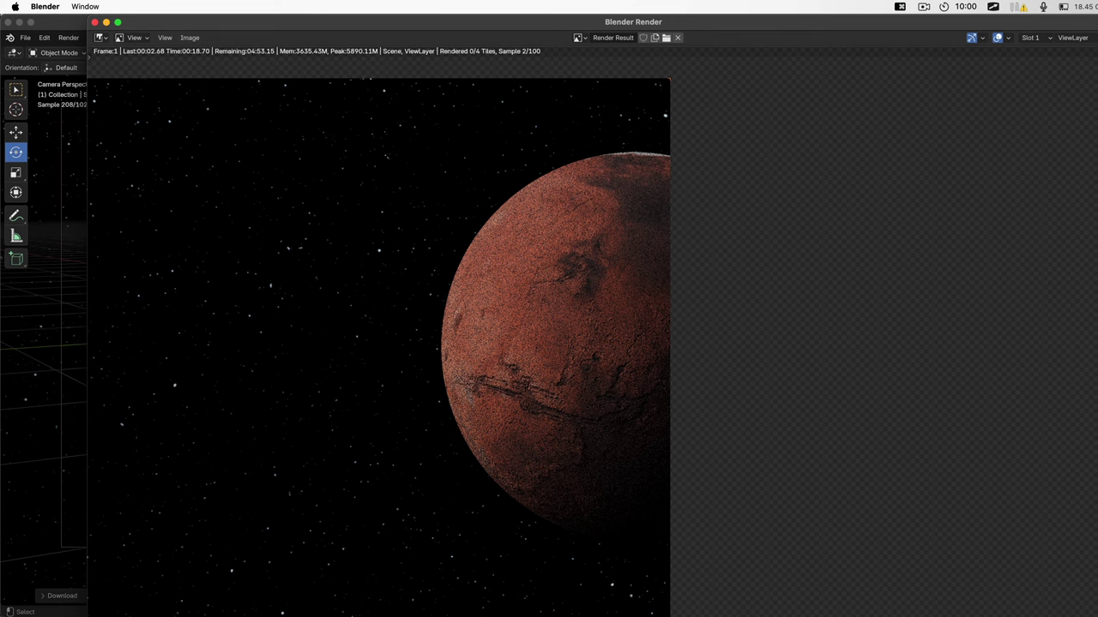
pyautogui.moveTo(1097, 613); pyautogui.dragTo(1001, 579)
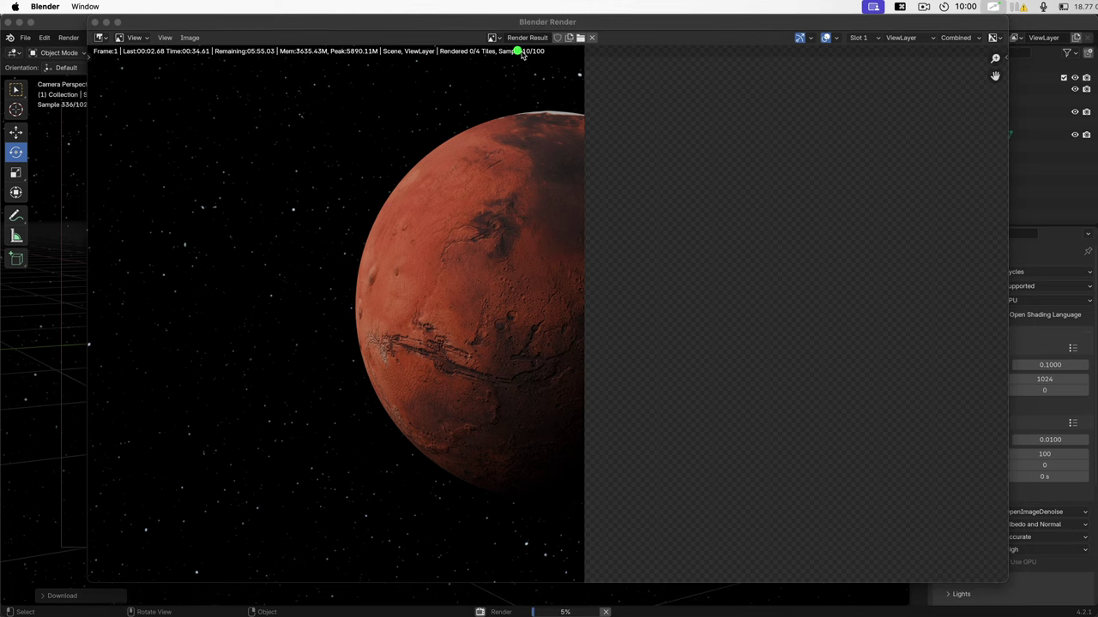
# Step: Magnify the render's sample counter and allow ScreenBrush to access the screen for one month
pyautogui.press('super+shift+m')
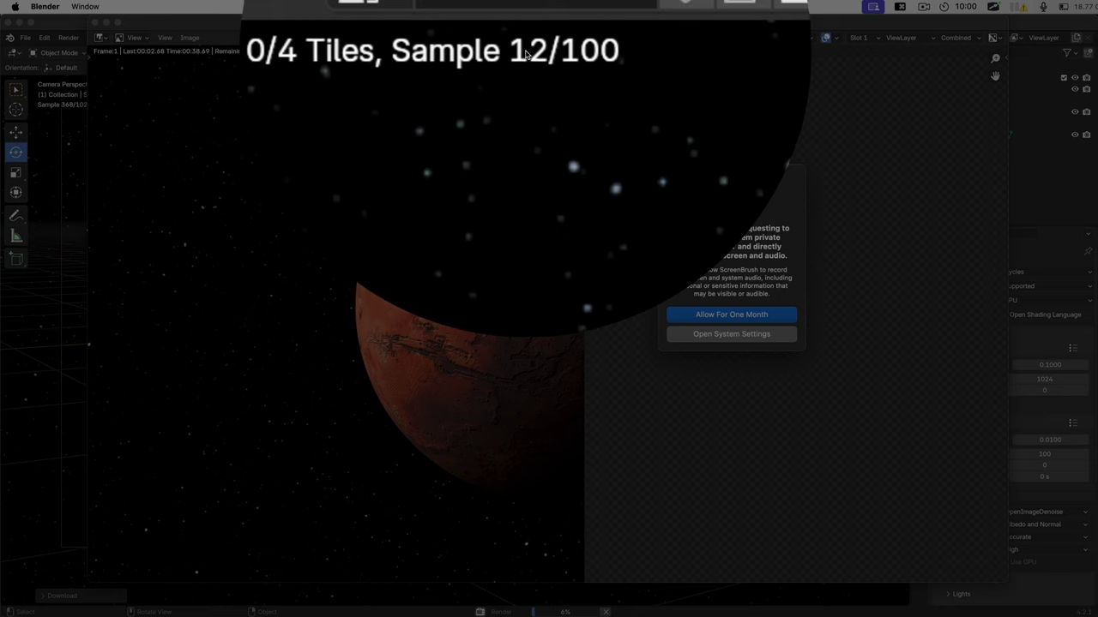
pyautogui.press('Escape')
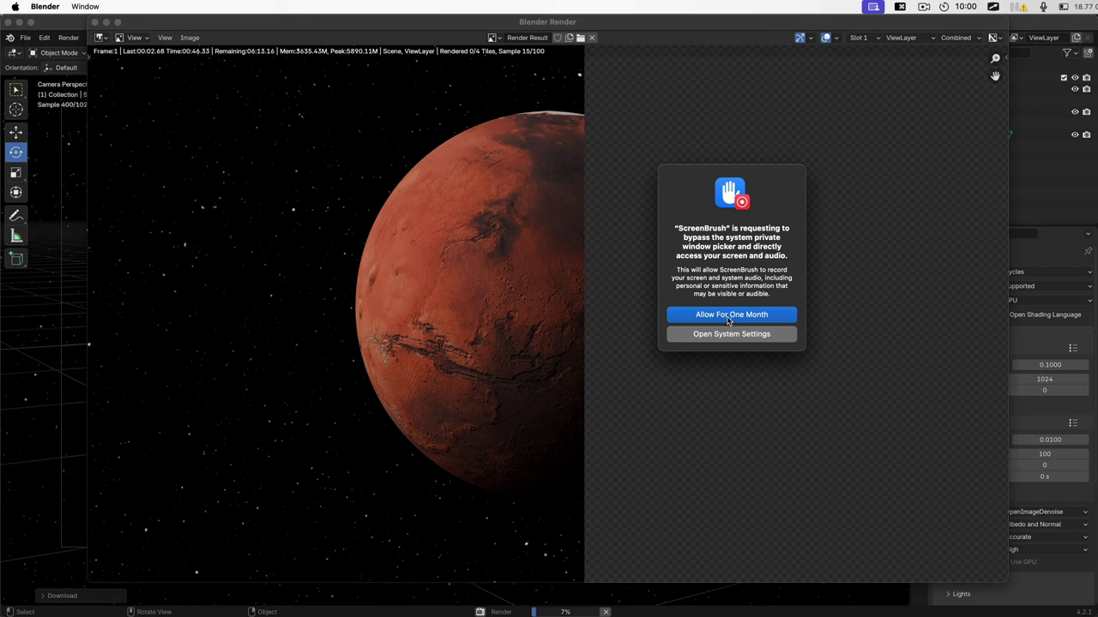
pyautogui.click(765, 316)
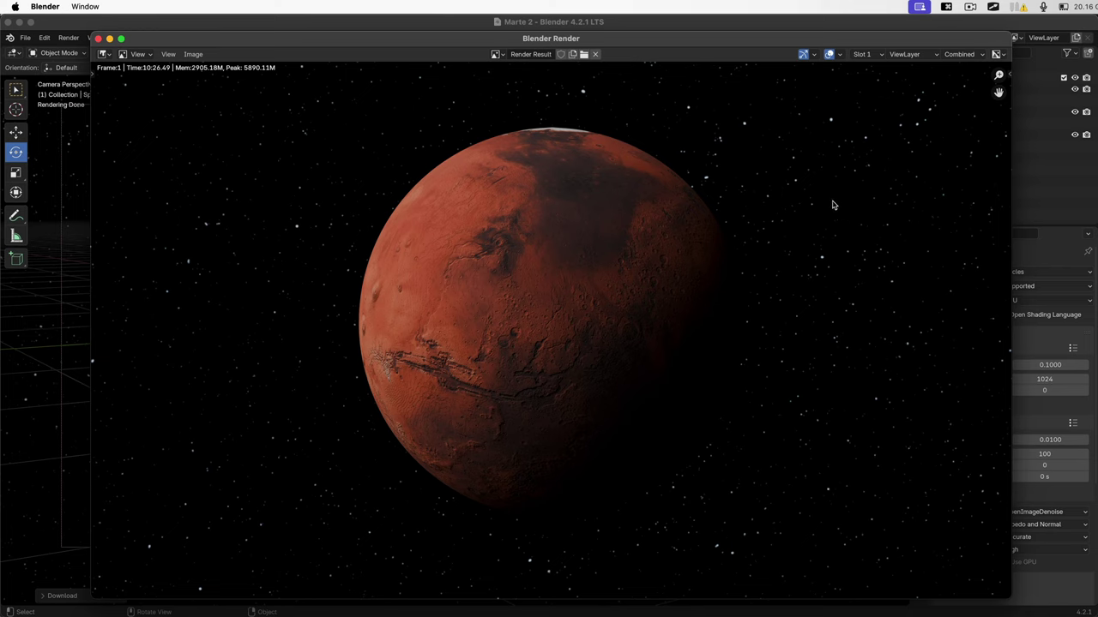
# Step: Close the finished render's window, reopen the render result and reduce its window size
pyautogui.click(99, 40)
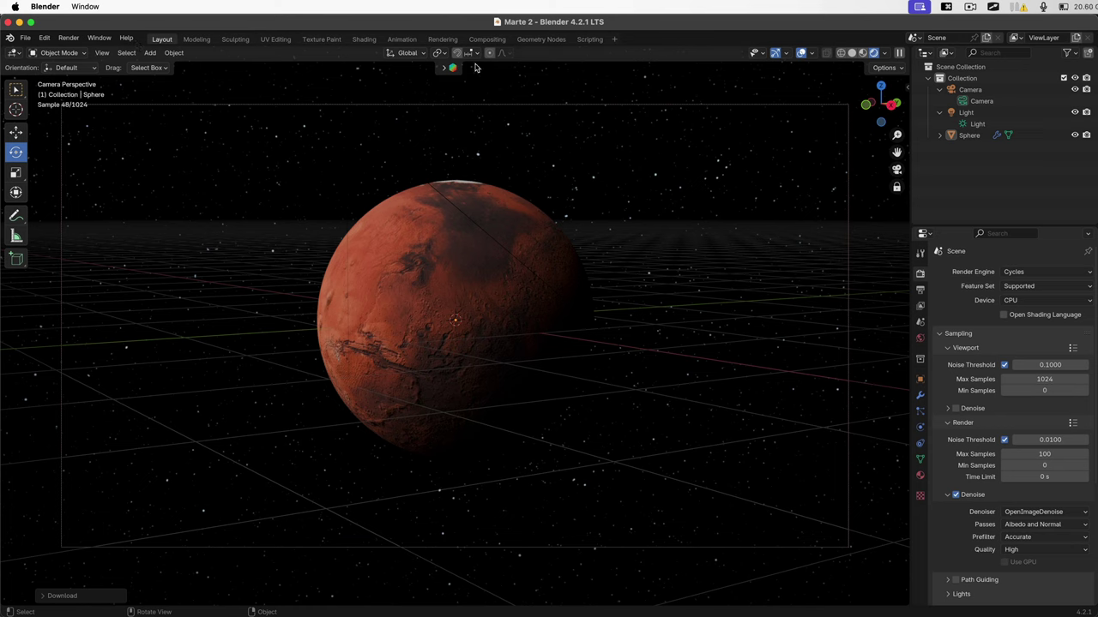
pyautogui.click(70, 39)
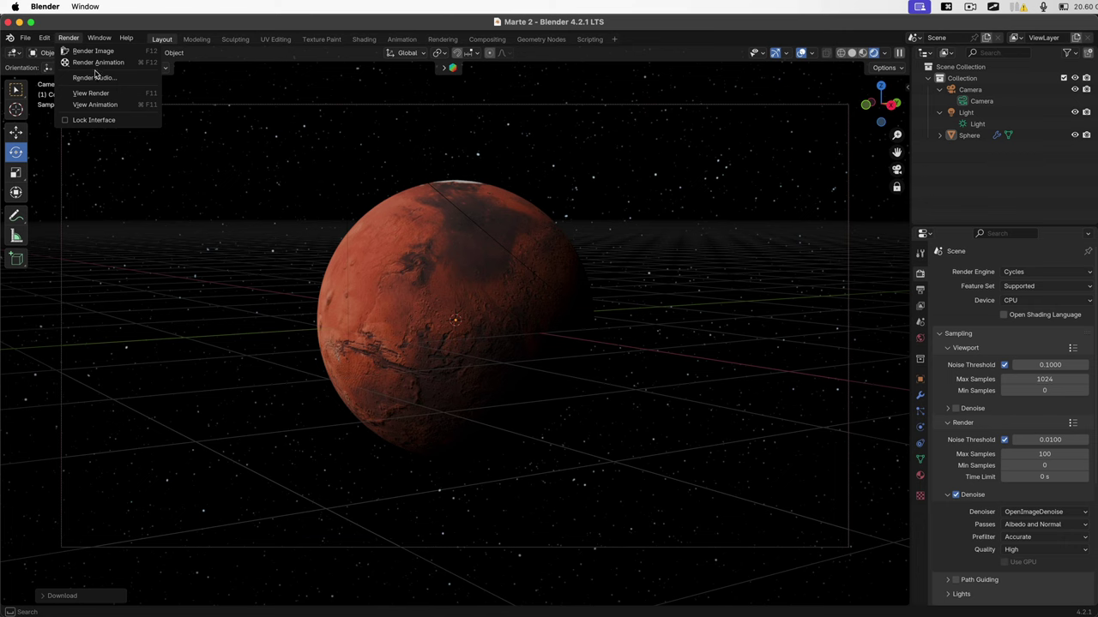
pyautogui.click(131, 95)
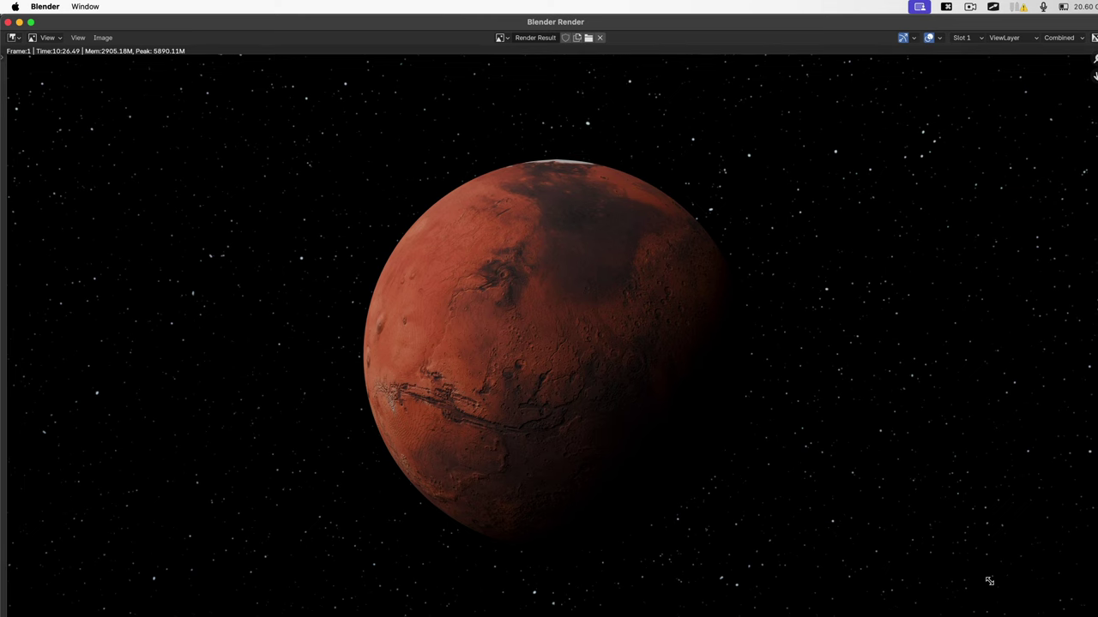
pyautogui.moveTo(1094, 614); pyautogui.dragTo(981, 609)
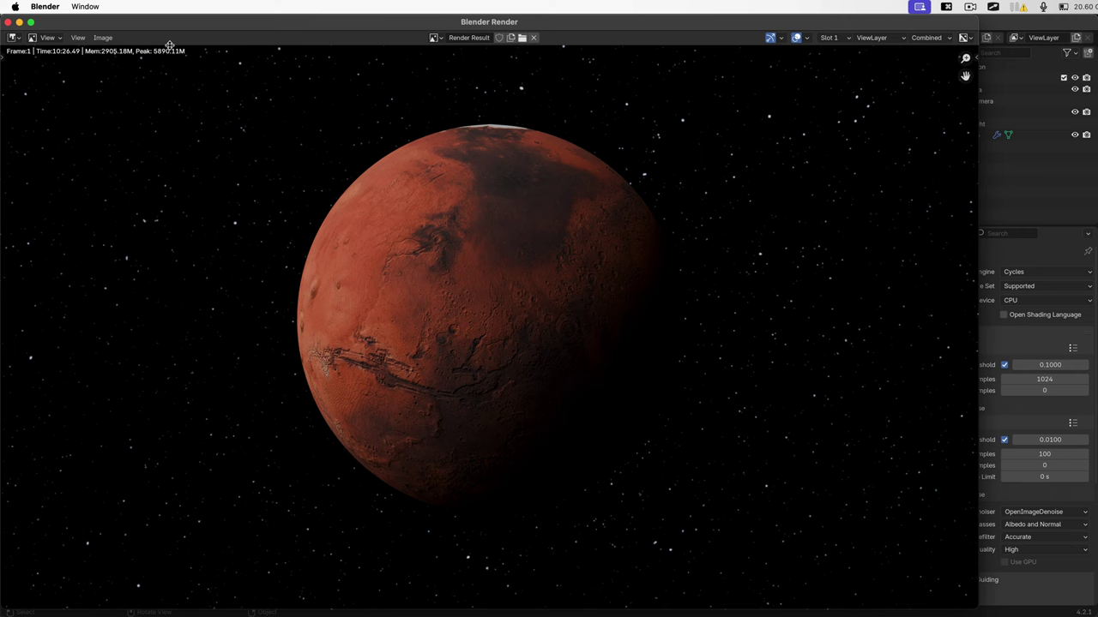
# Step: Start saving the render result as a new image named Render Marte in the Blender practices folder
pyautogui.click(101, 37)
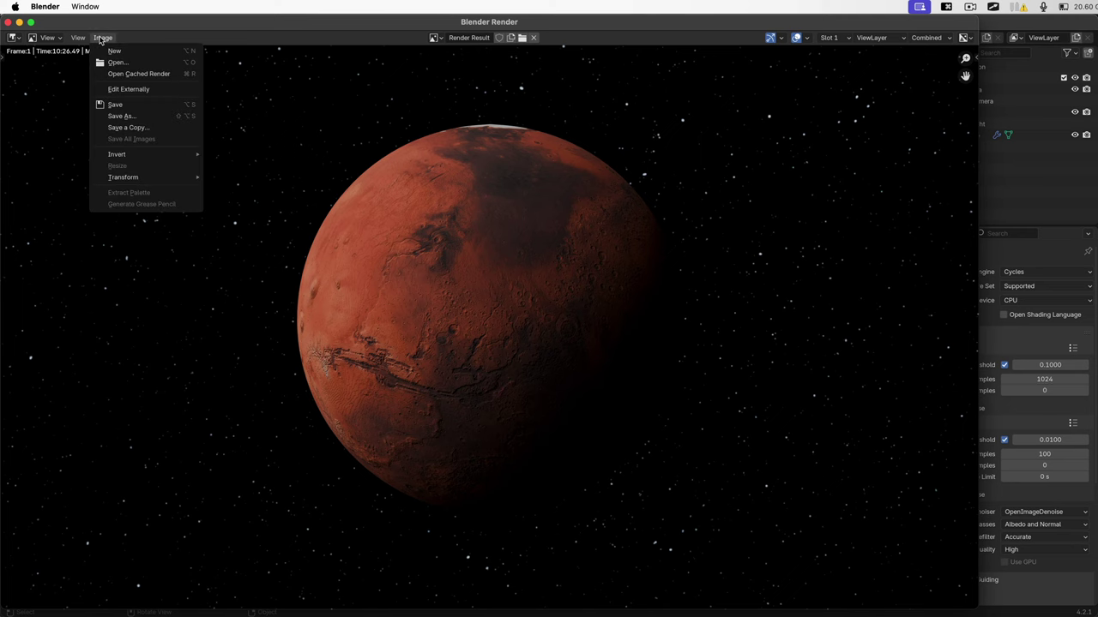
pyautogui.click(121, 116)
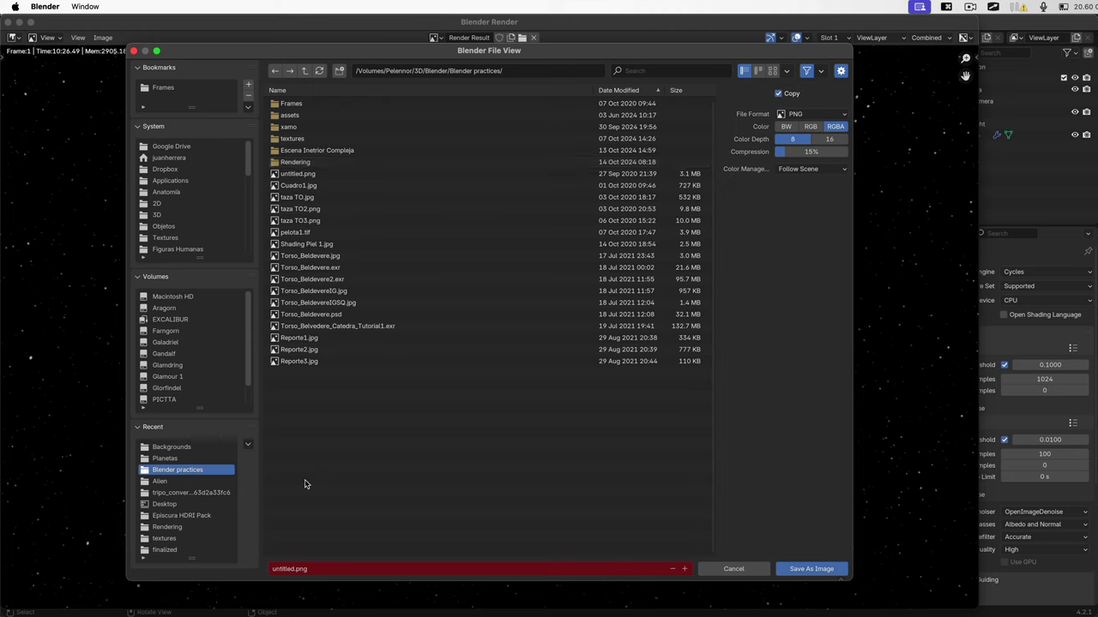
pyautogui.click(284, 568)
pyautogui.write('Render Marte')
pyautogui.press('Return')
# Step: Set the image format to TIFF with 16-bit color depth and RGB color, save it and close the render window
pyautogui.click(805, 117)
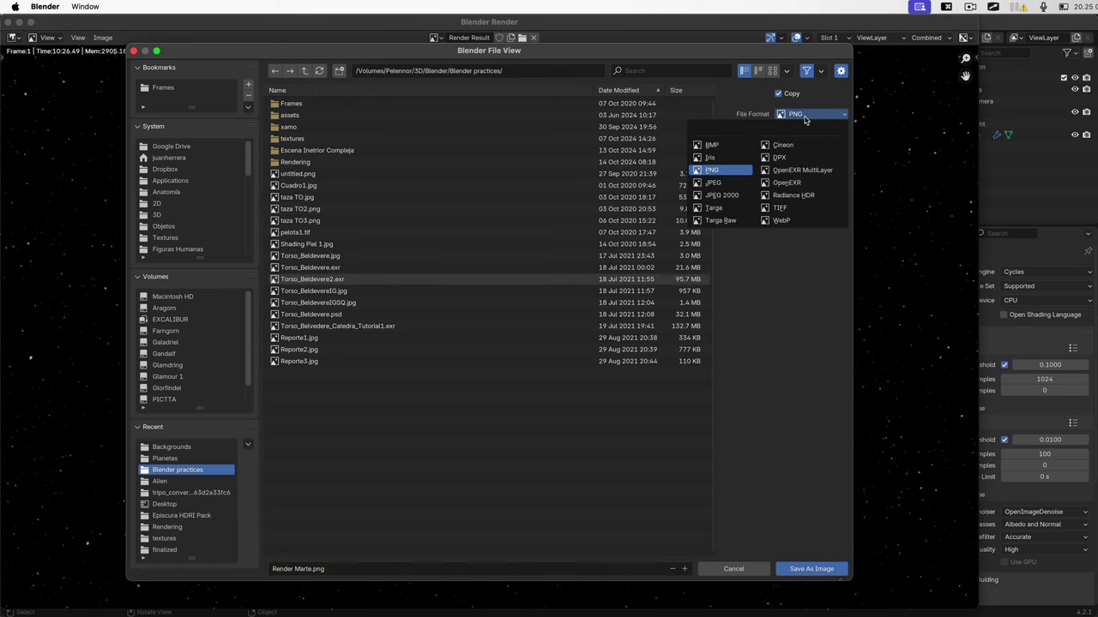
pyautogui.click(781, 209)
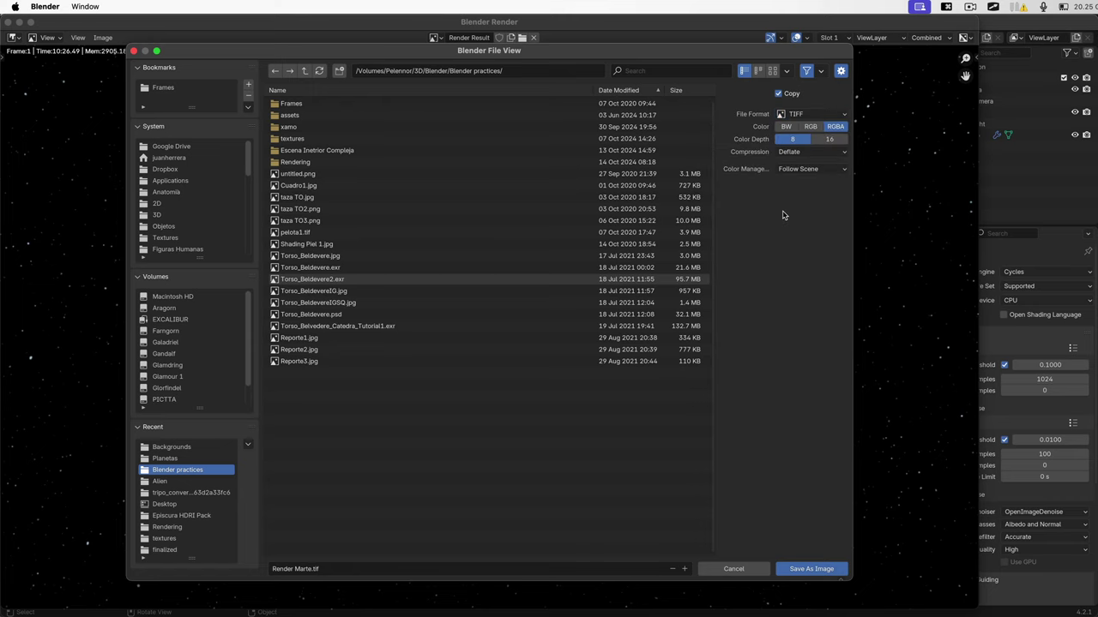
pyautogui.click(829, 139)
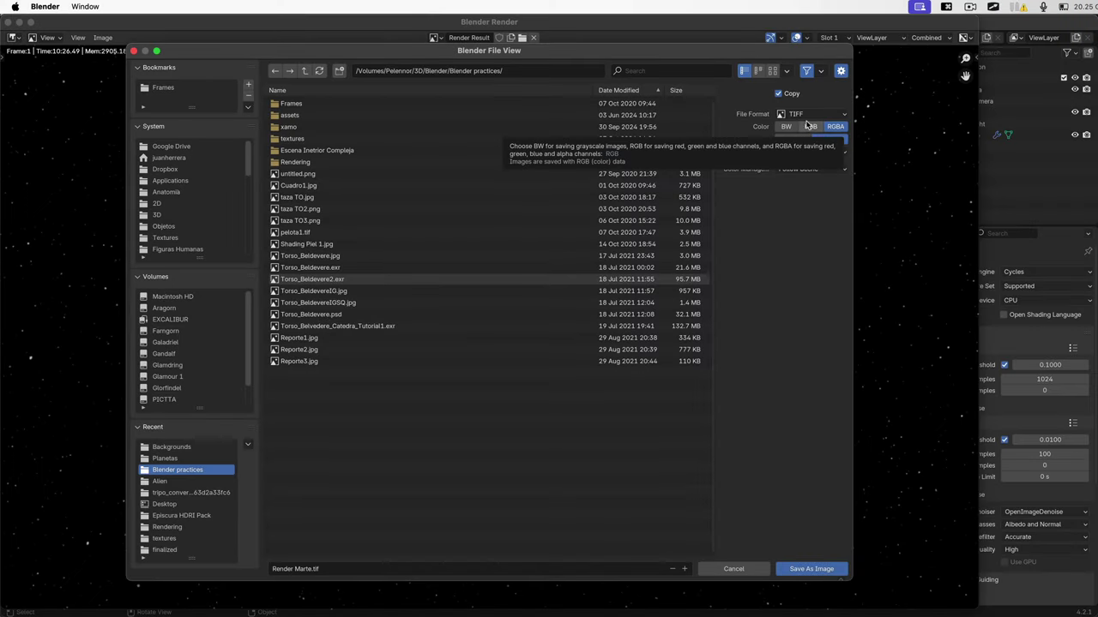
pyautogui.click(809, 126)
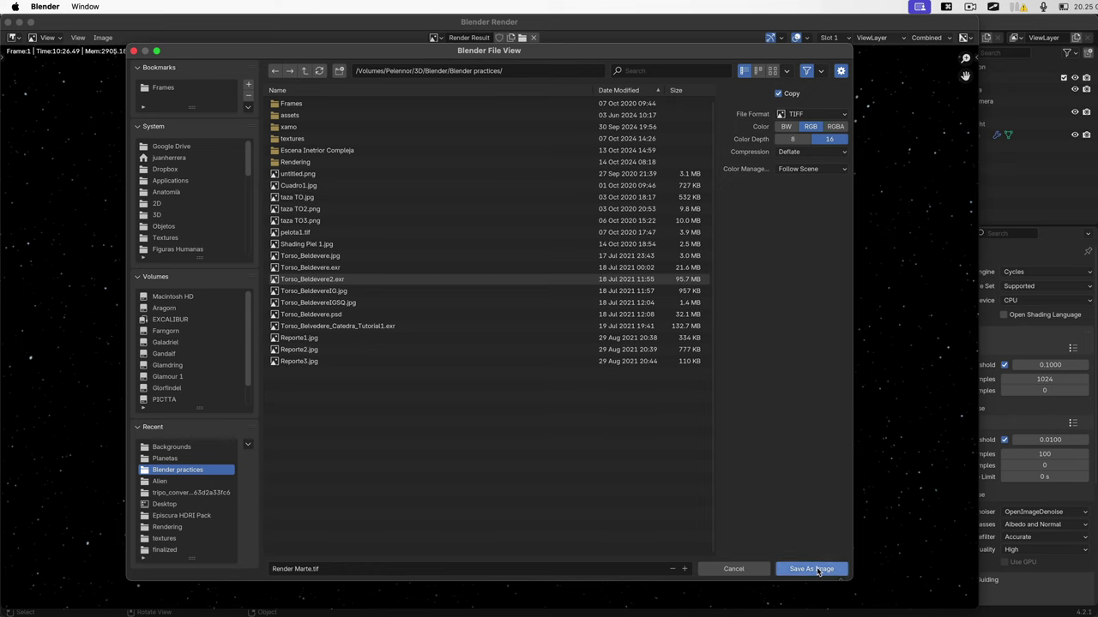
pyautogui.click(810, 569)
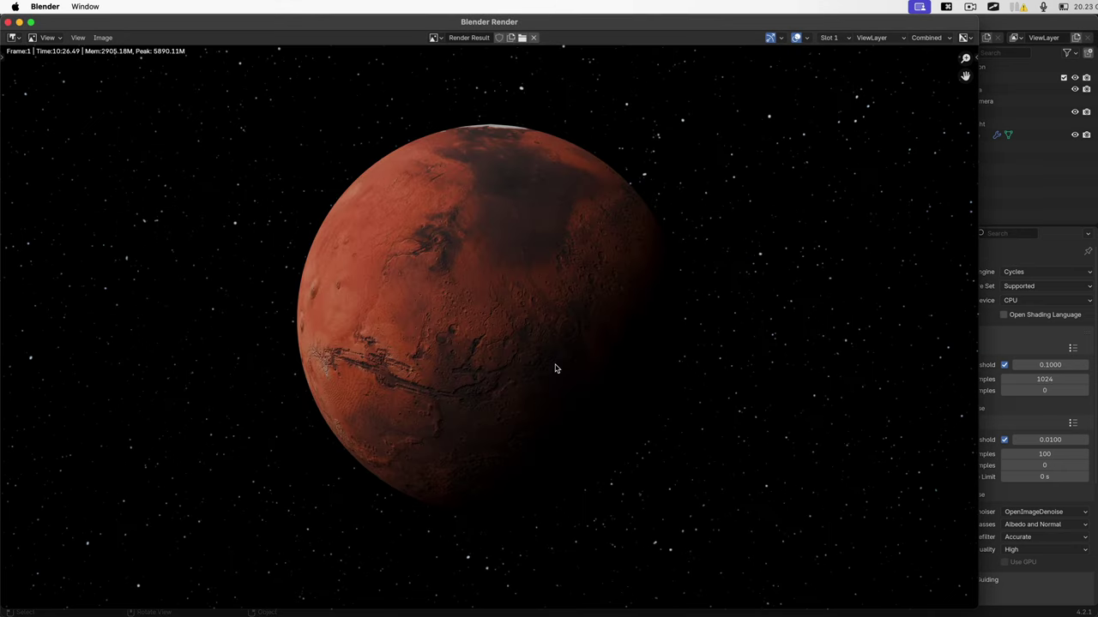
pyautogui.click(7, 22)
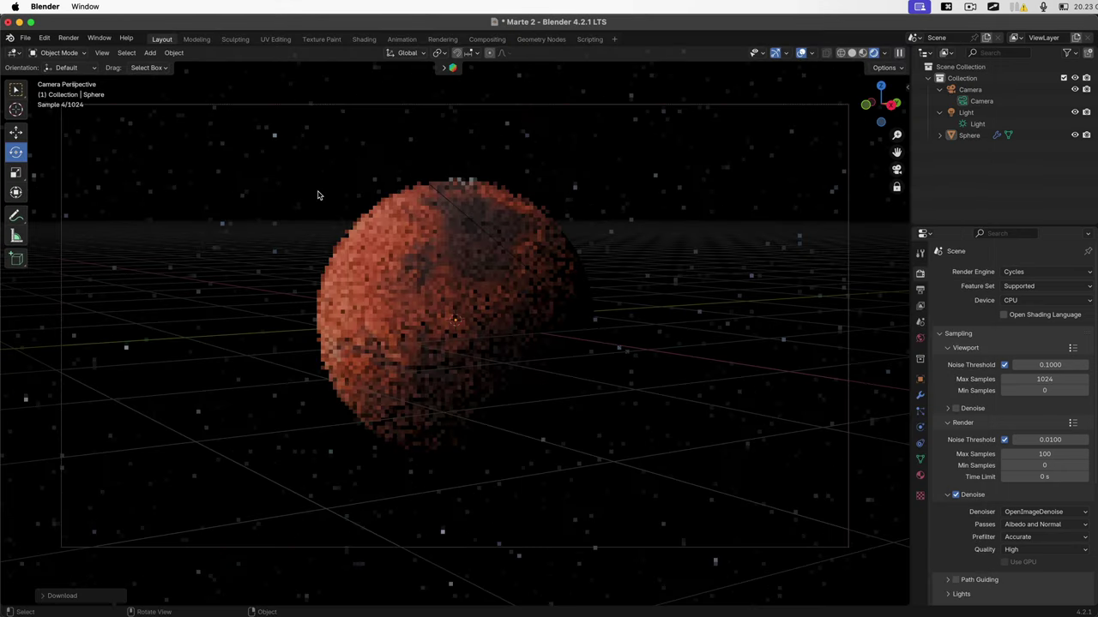